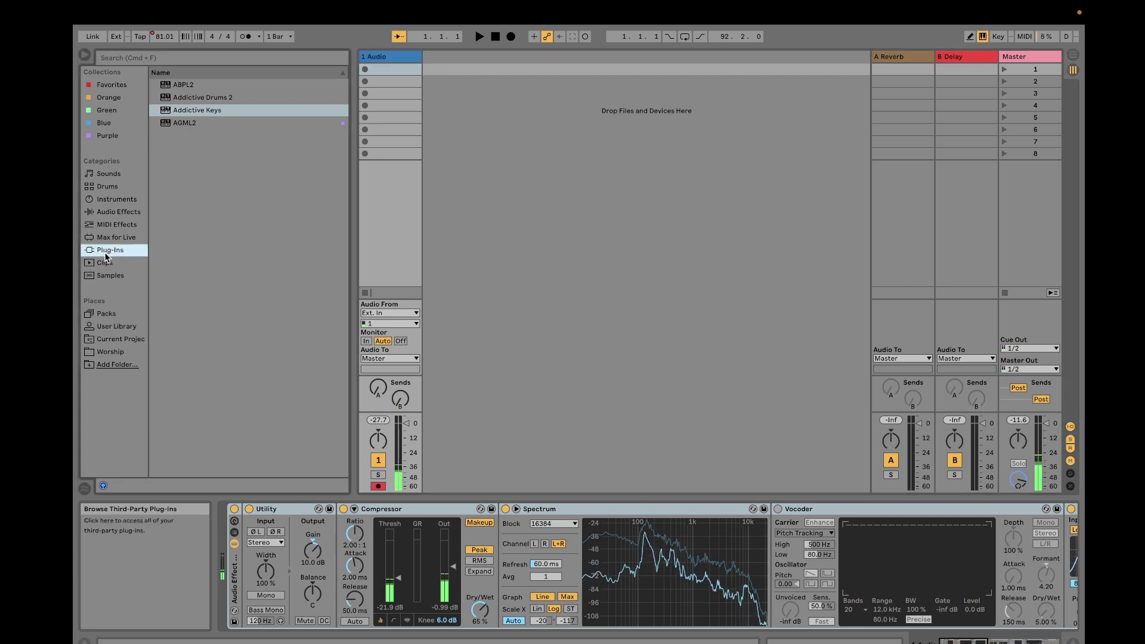
Insert a MIDI track and load the Addictive Keys plug-in onto it.
{"action": "left_click", "coordinate": [116, 199]}
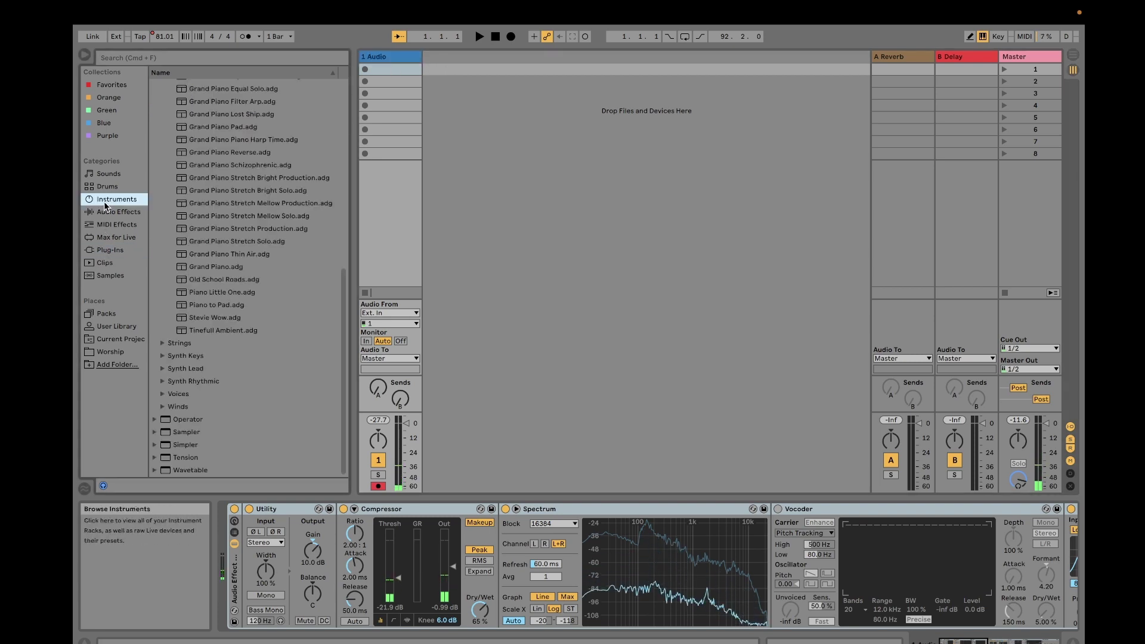
{"action": "left_click", "coordinate": [108, 253]}
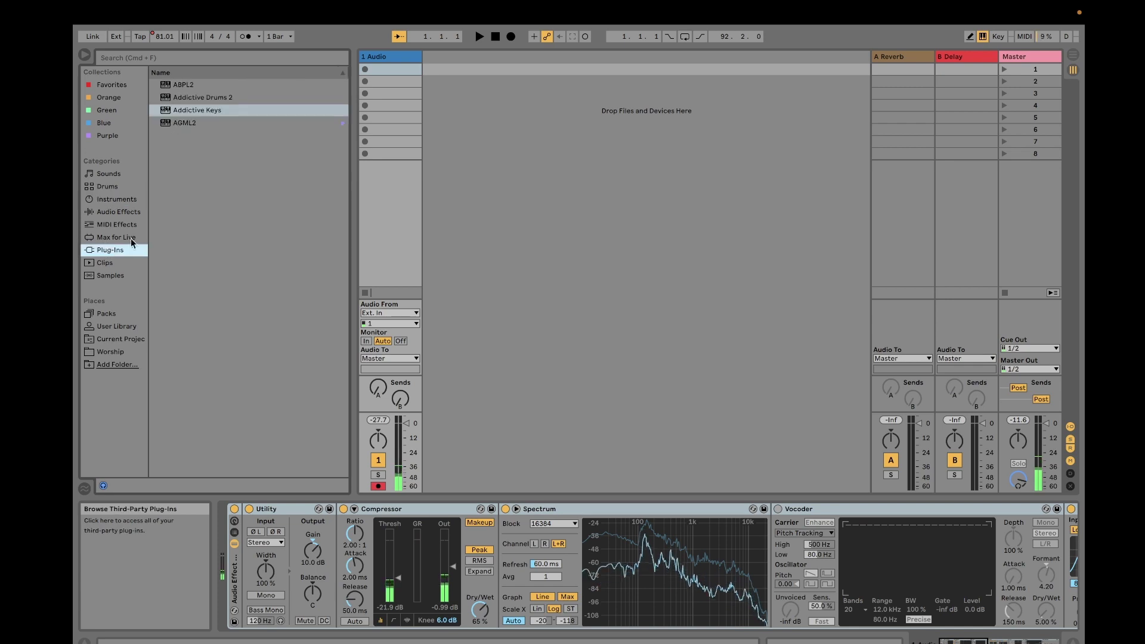
{"action": "right_click", "coordinate": [440, 59]}
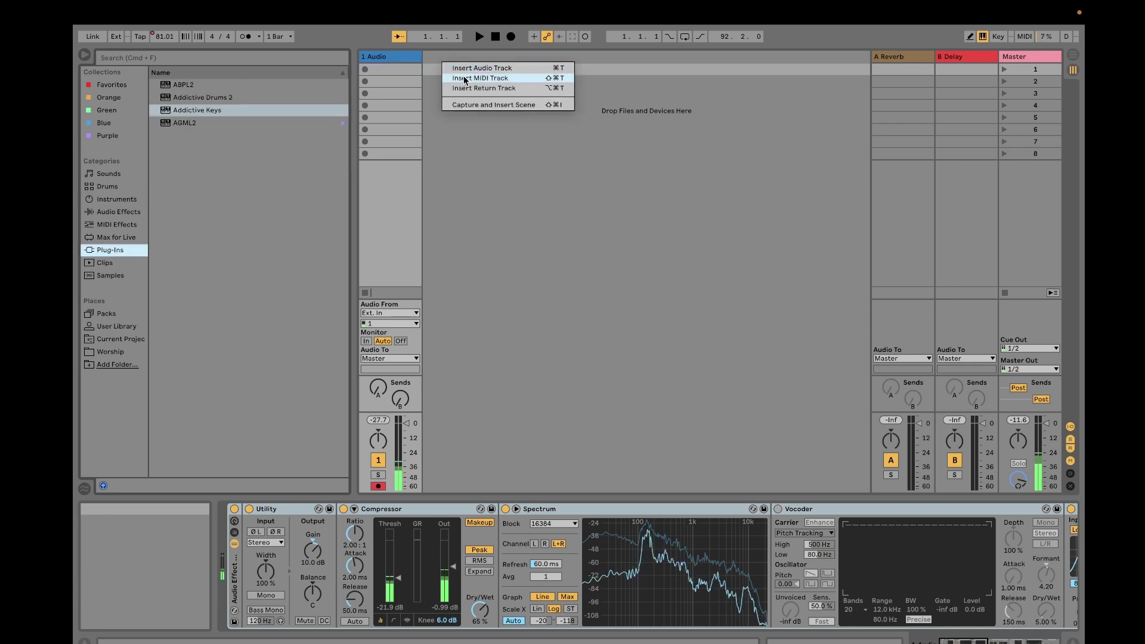
{"action": "left_click", "coordinate": [463, 77]}
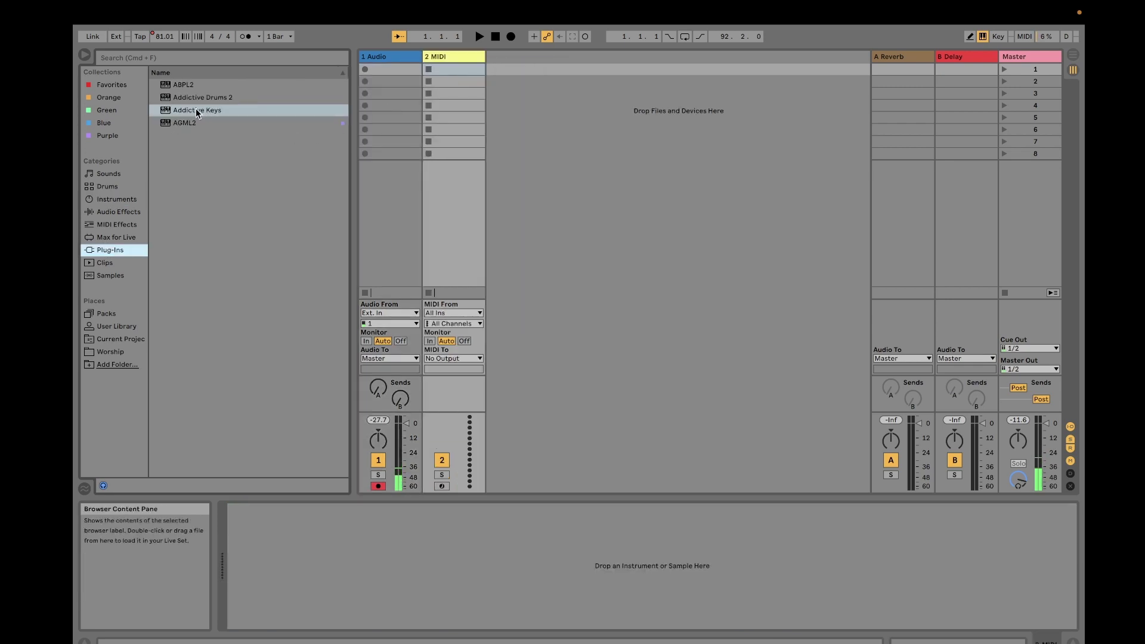
{"action": "left_click_drag", "start_coordinate": [195, 108], "coordinate": [434, 107]}
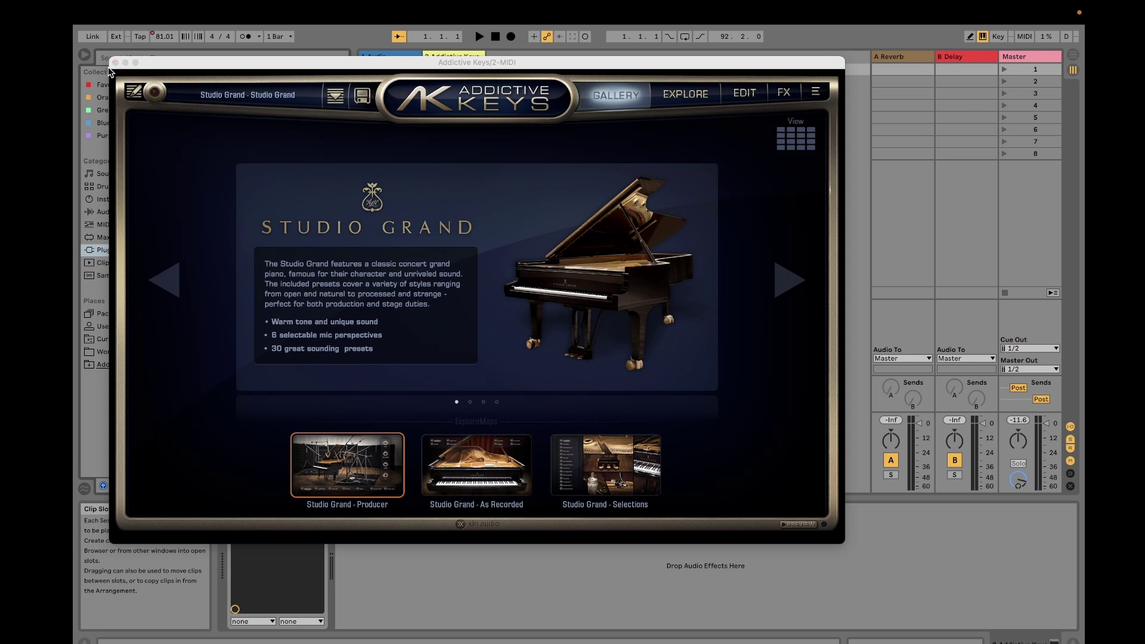
Close the Addictive Keys plug-in window, then reopen it from the track's device and reposition it.
{"action": "left_click", "coordinate": [115, 62]}
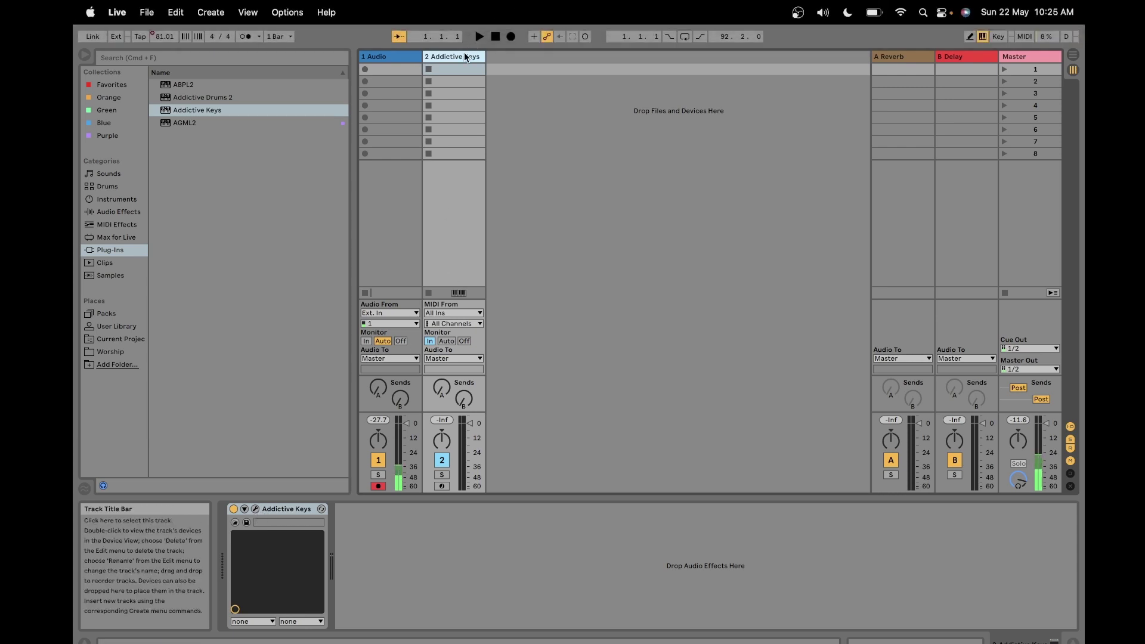
{"action": "left_click", "coordinate": [256, 510]}
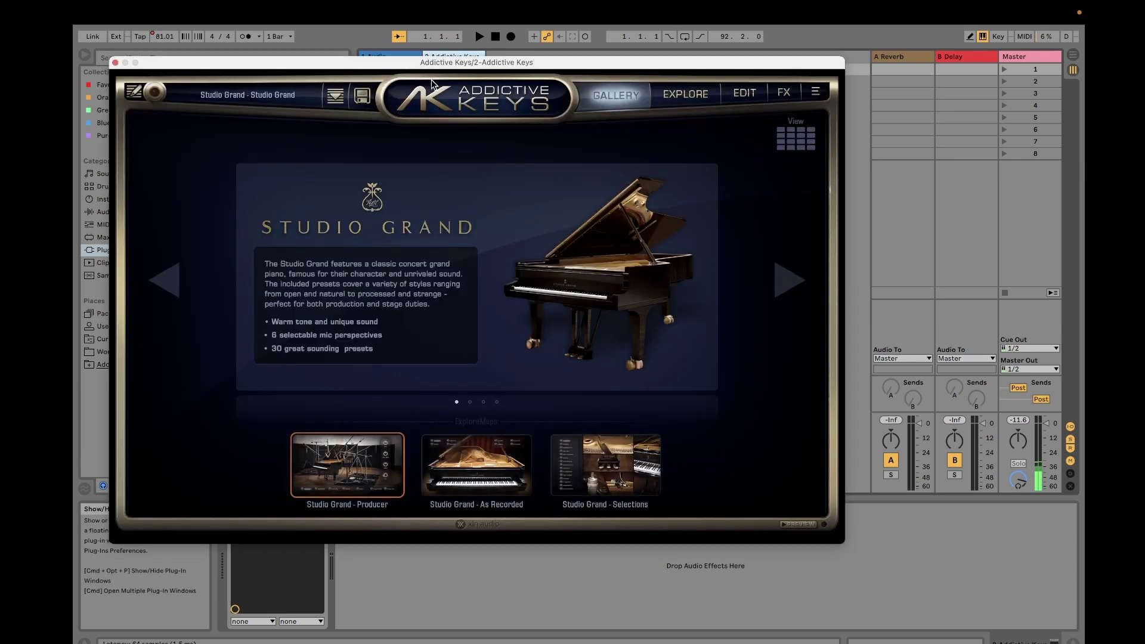
{"action": "left_click_drag", "start_coordinate": [427, 63], "coordinate": [575, 93]}
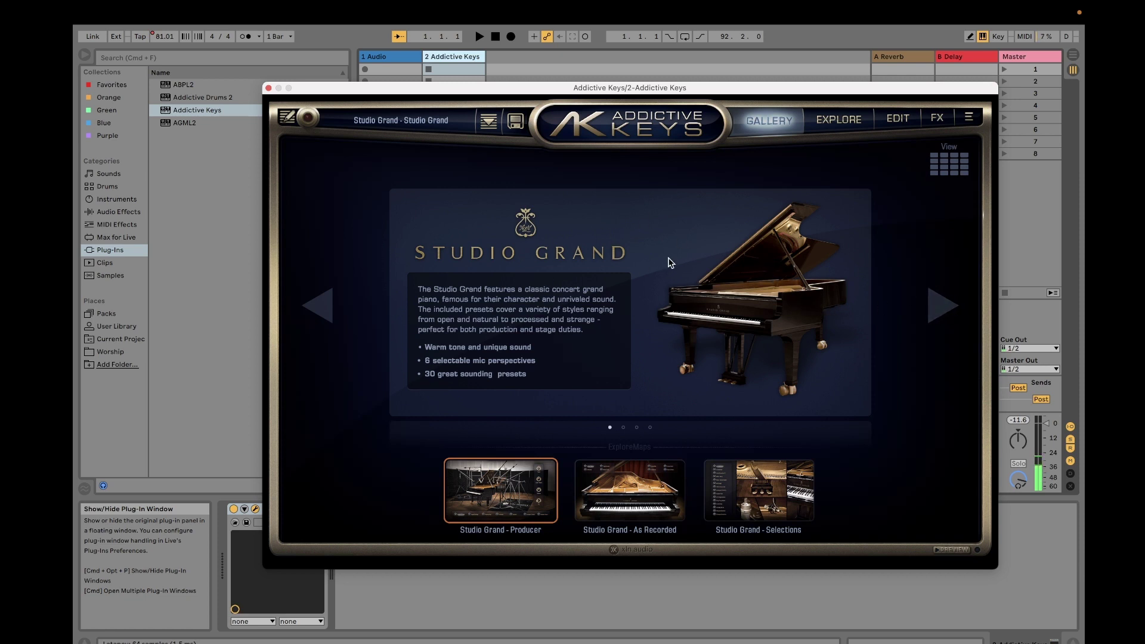
Browse the instrument gallery through Modern Upright, Mark One and Electric Grand, returning to Studio Grand.
{"action": "left_click", "coordinate": [942, 306]}
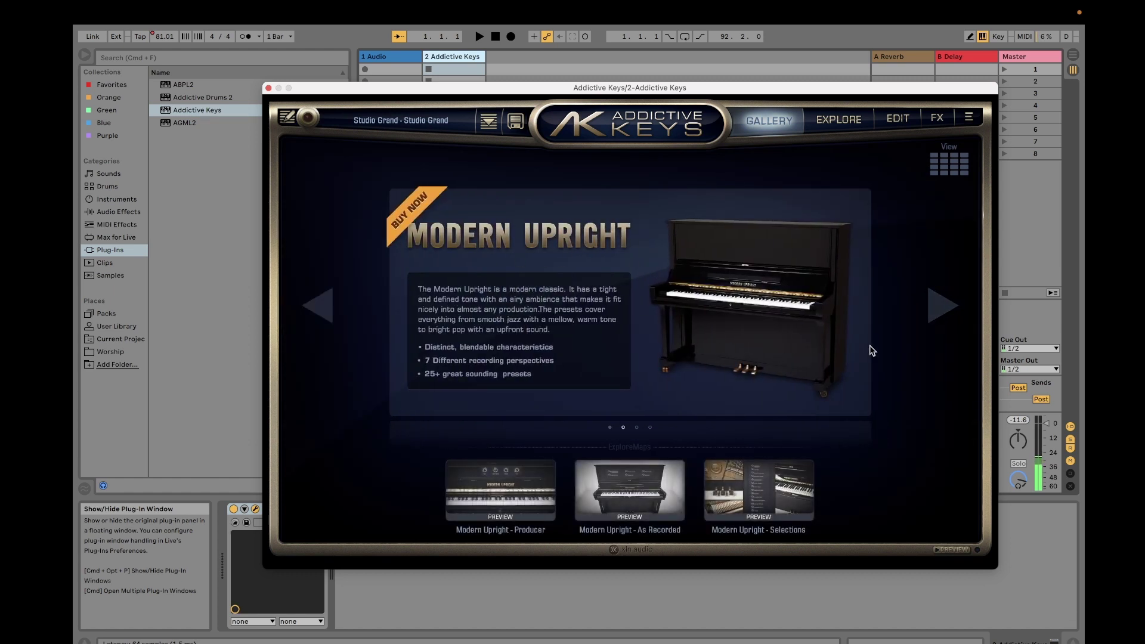
{"action": "left_click", "coordinate": [939, 322]}
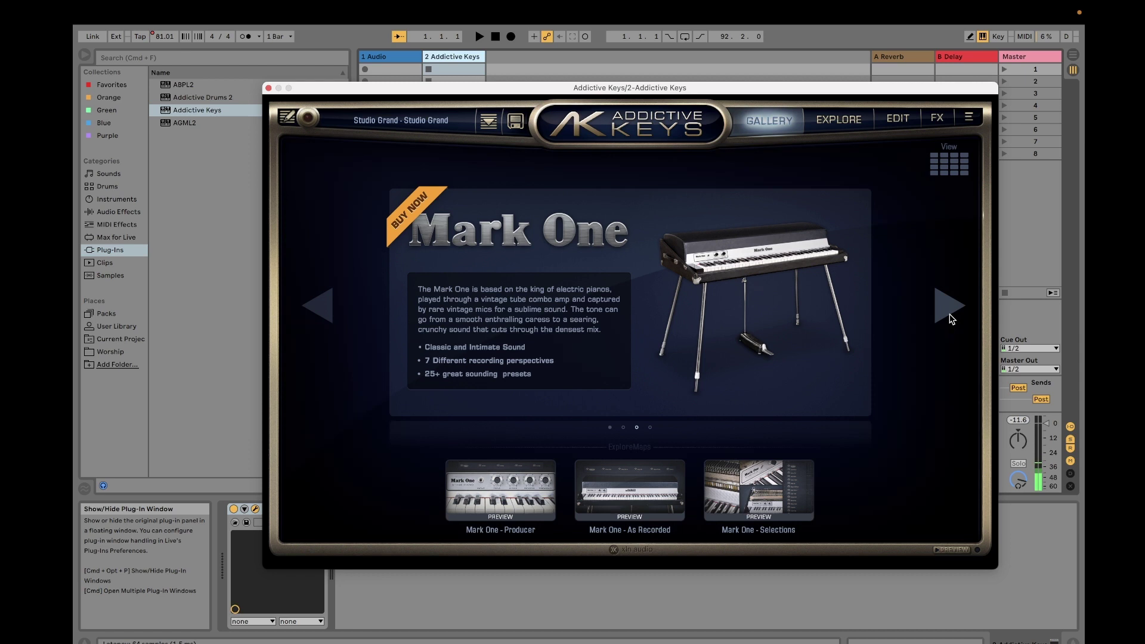
{"action": "left_click", "coordinate": [949, 302]}
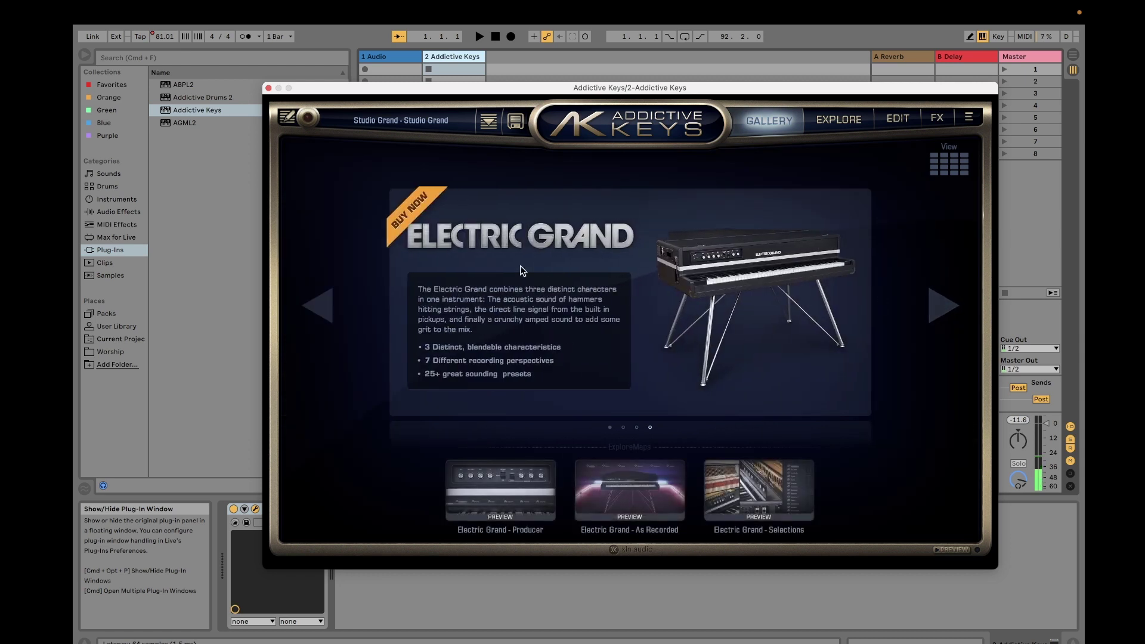
{"action": "left_click", "coordinate": [946, 308]}
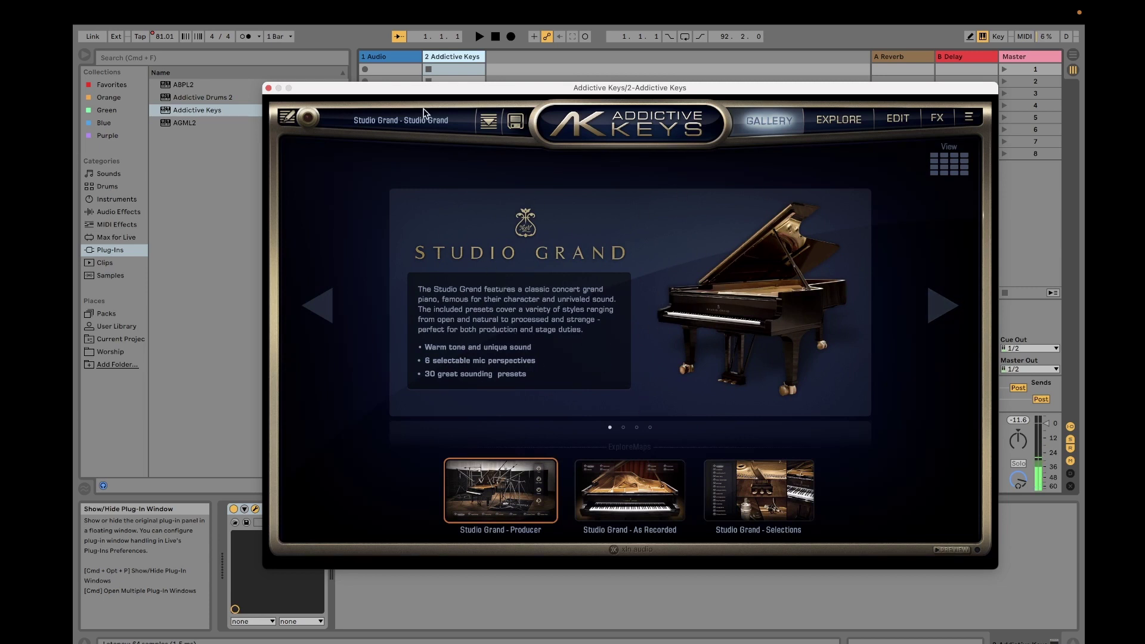
Open the preset browser and look through the list of Studio Grand presets.
{"action": "left_click", "coordinate": [417, 128]}
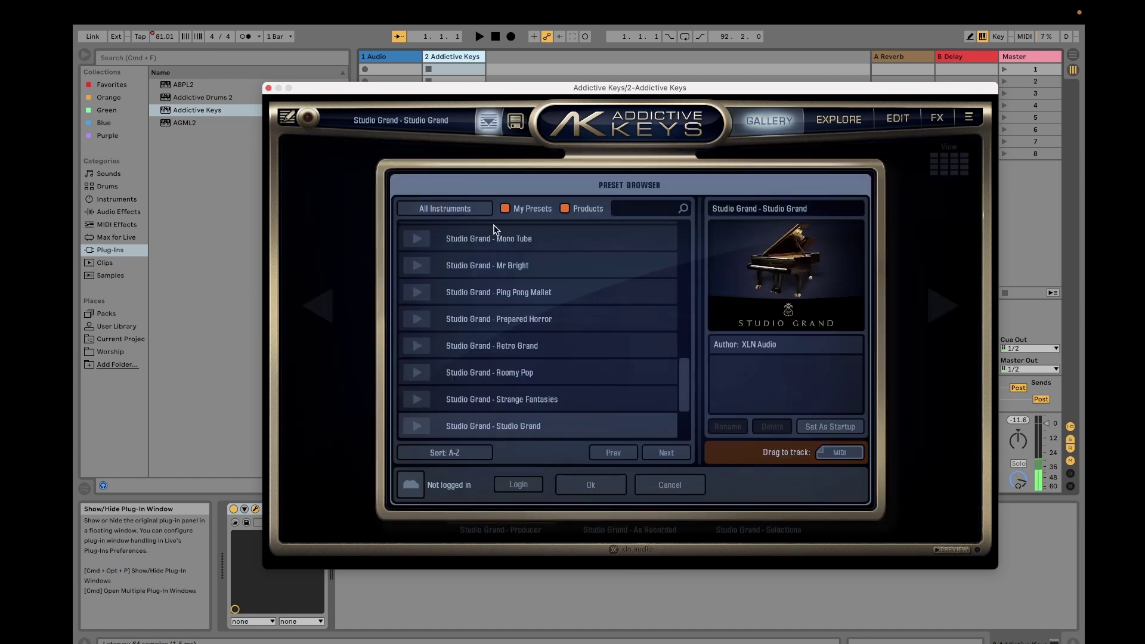
{"action": "scroll", "coordinate": [544, 307], "scroll_direction": "down", "scroll_amount": 2}
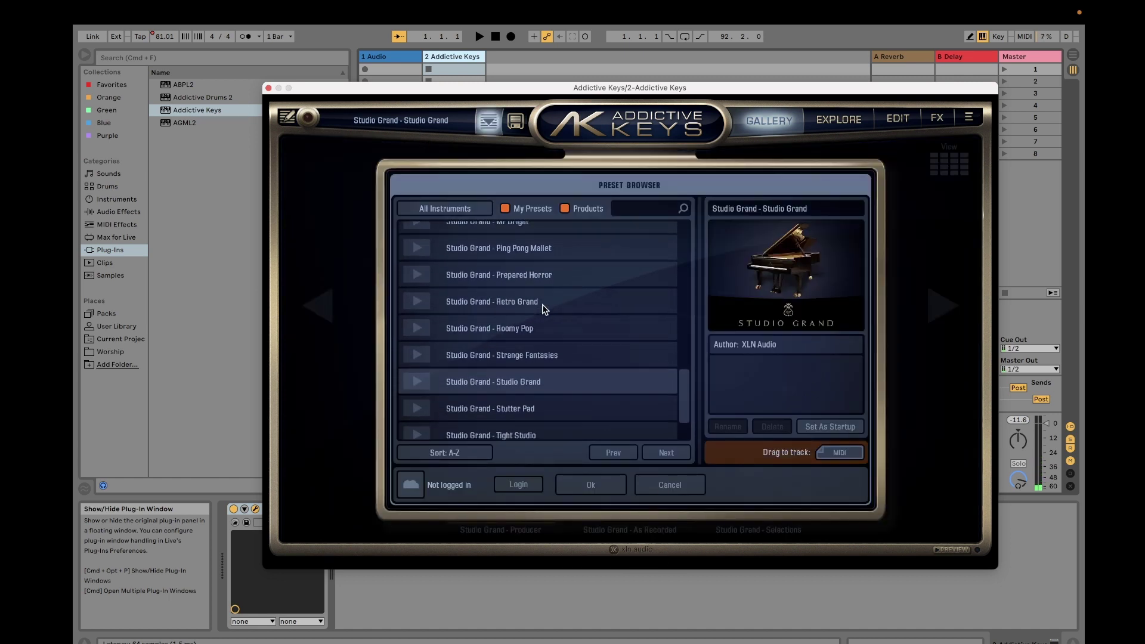
{"action": "scroll", "coordinate": [544, 308], "scroll_direction": "down", "scroll_amount": 3}
{"action": "scroll", "coordinate": [544, 309], "scroll_direction": "up", "scroll_amount": 5}
{"action": "scroll", "coordinate": [543, 309], "scroll_direction": "up", "scroll_amount": 10}
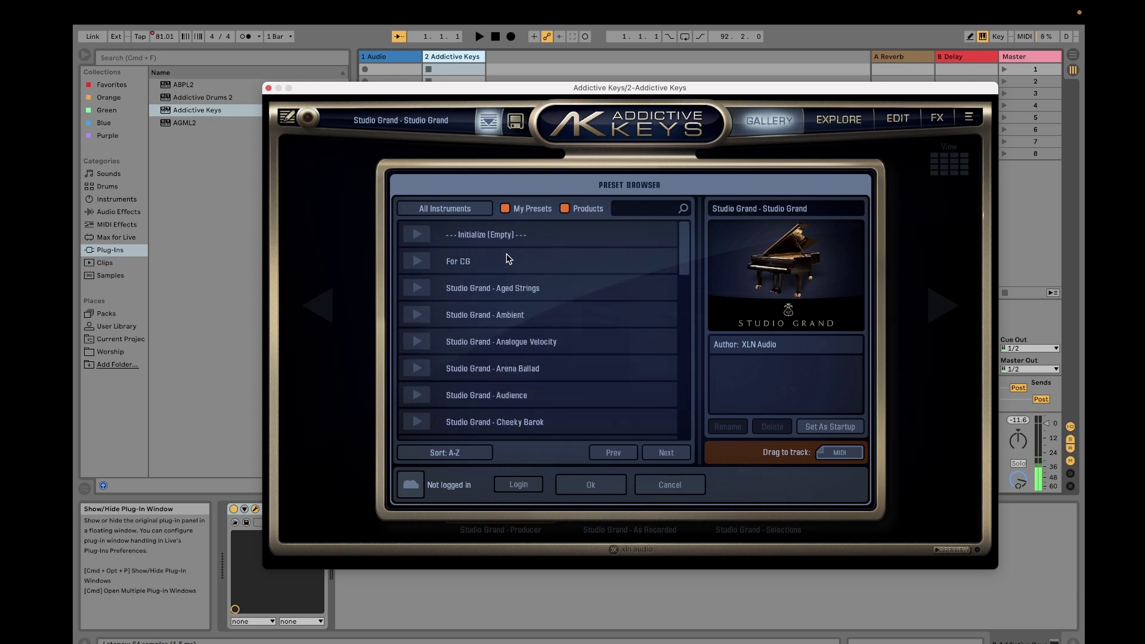
Audition the Studio Grand presets Aged Strings, Ambient and Mr Bright.
{"action": "left_click", "coordinate": [530, 297]}
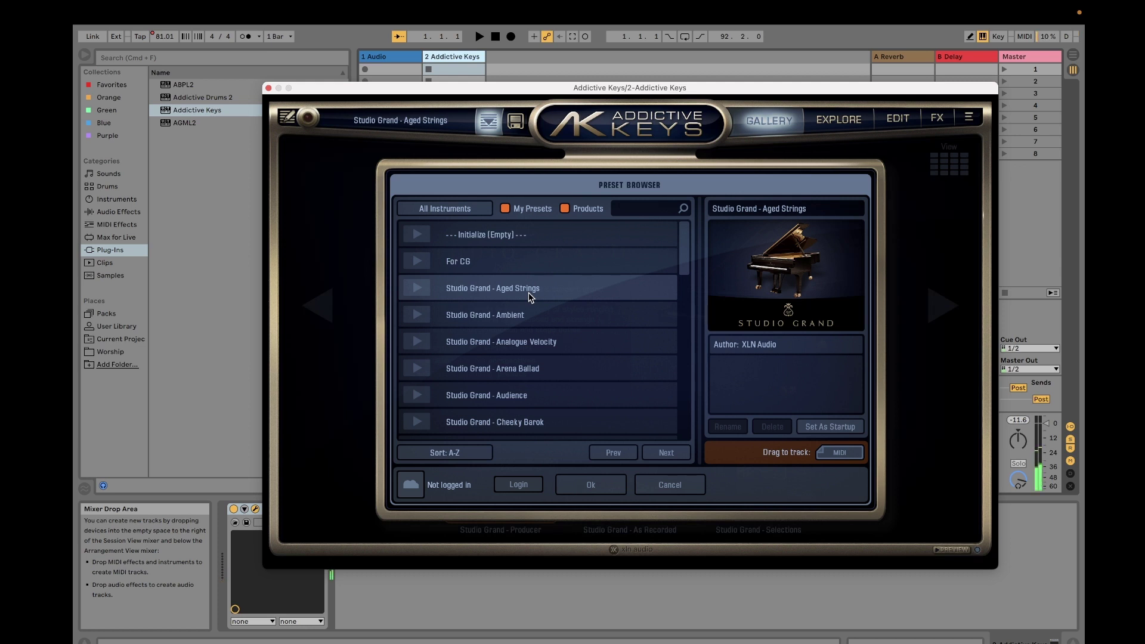
{"action": "left_click", "coordinate": [531, 315]}
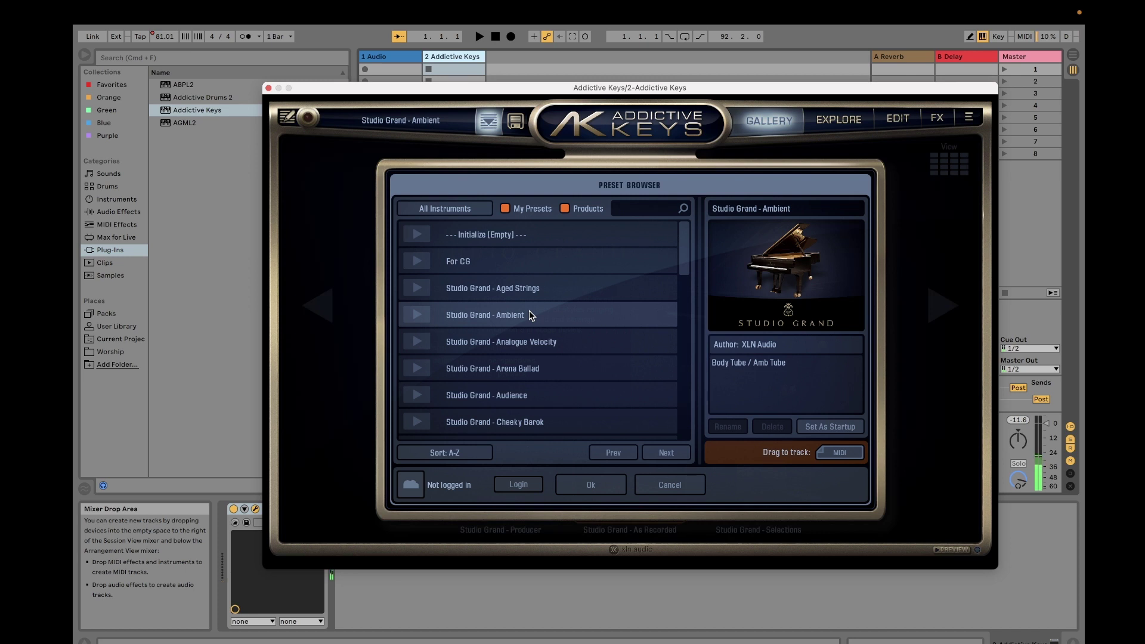
{"action": "left_click", "coordinate": [530, 295]}
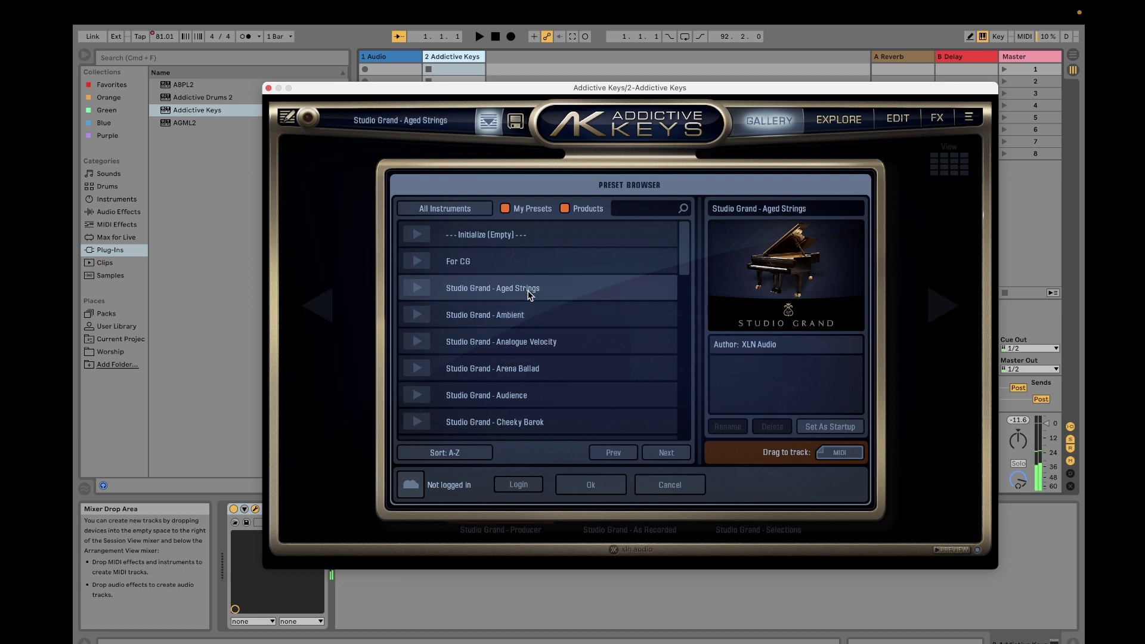
{"action": "scroll", "coordinate": [535, 364], "scroll_direction": "down", "scroll_amount": 2}
{"action": "scroll", "coordinate": [535, 364], "scroll_direction": "down", "scroll_amount": 7}
{"action": "scroll", "coordinate": [535, 364], "scroll_direction": "down", "scroll_amount": 8}
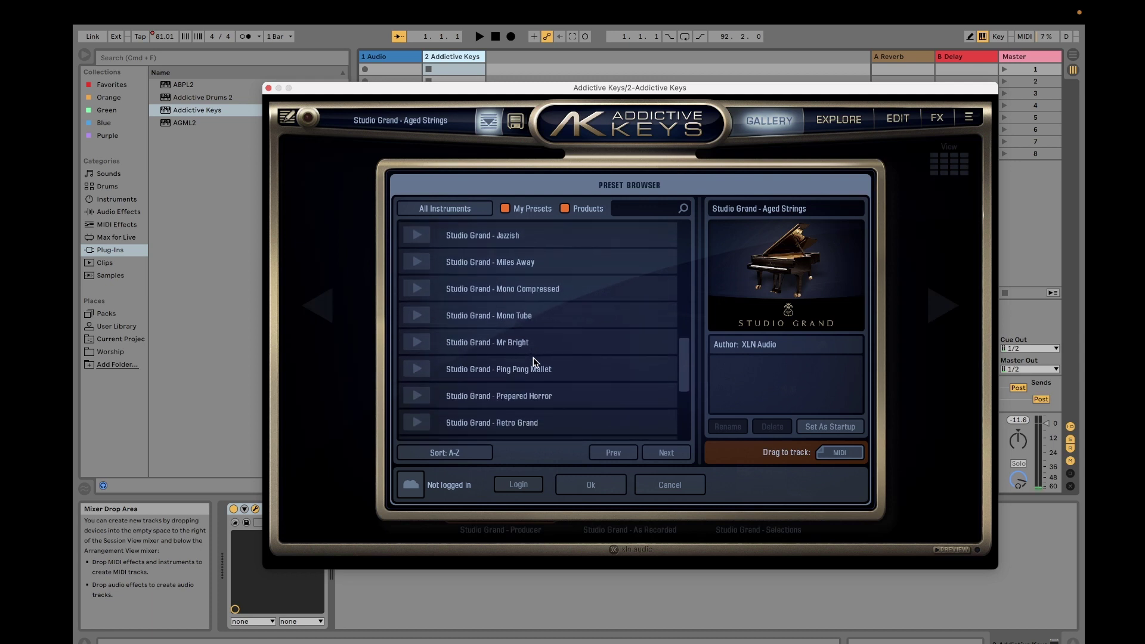
{"action": "left_click", "coordinate": [532, 342]}
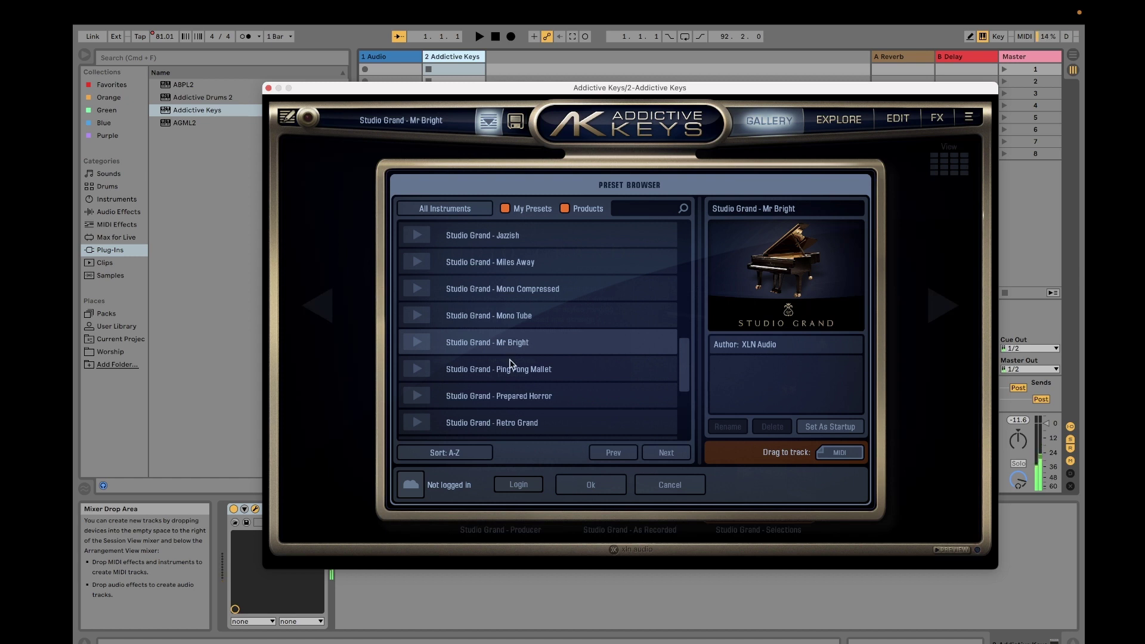
Load the "Studio Grand - Studio Grand" preset and accept the selection in the preset browser.
{"action": "scroll", "coordinate": [510, 394], "scroll_direction": "down", "scroll_amount": 5}
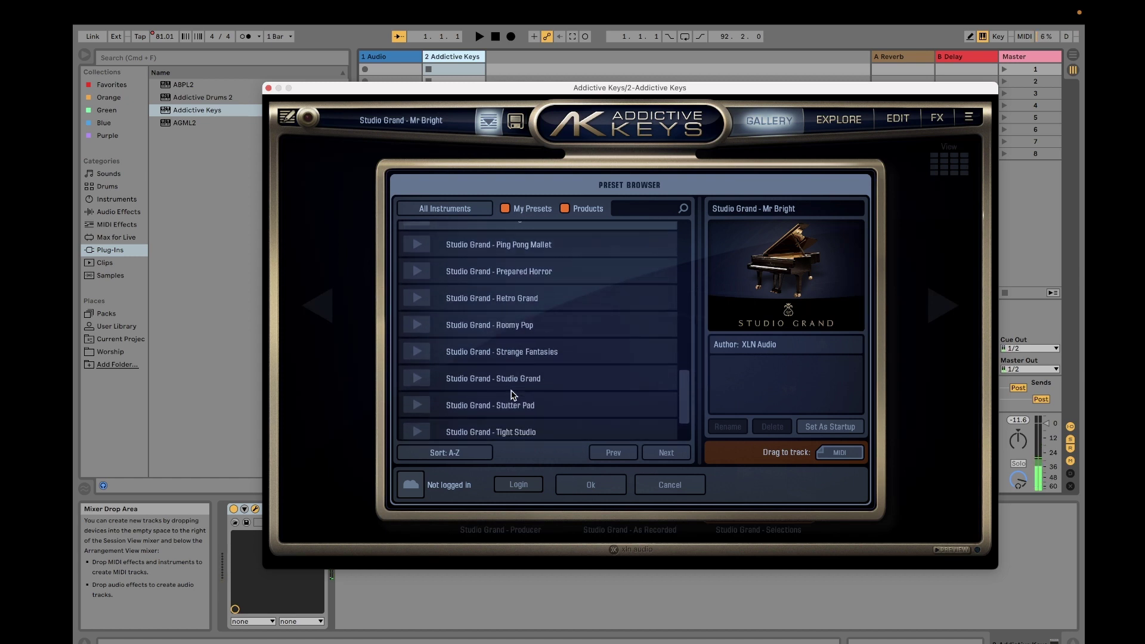
{"action": "left_click", "coordinate": [522, 374]}
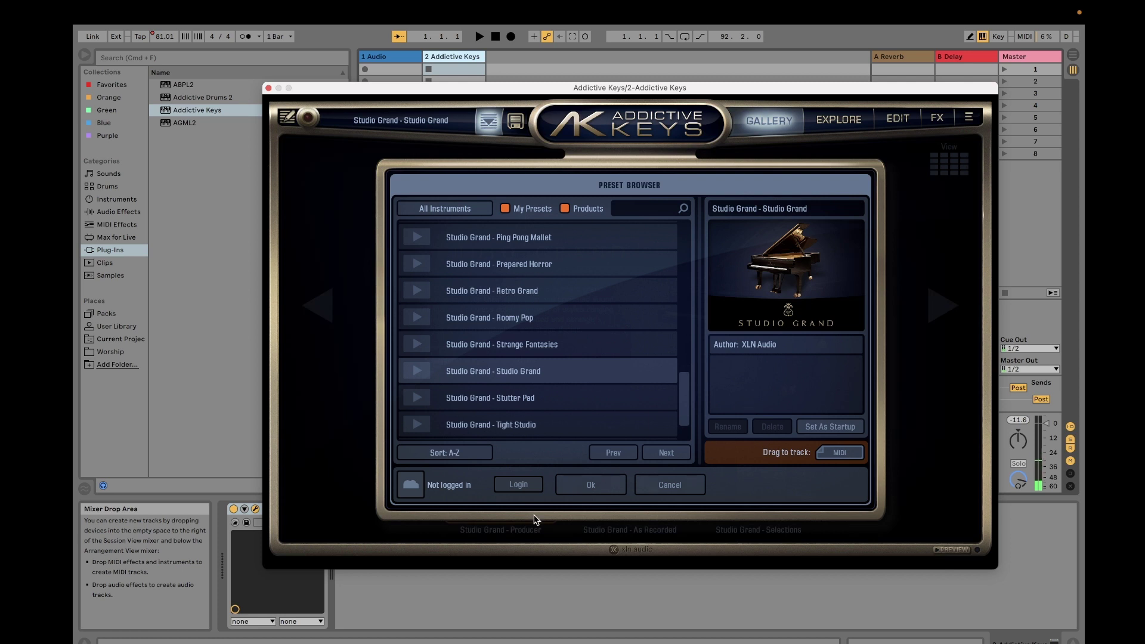
{"action": "left_click", "coordinate": [582, 489]}
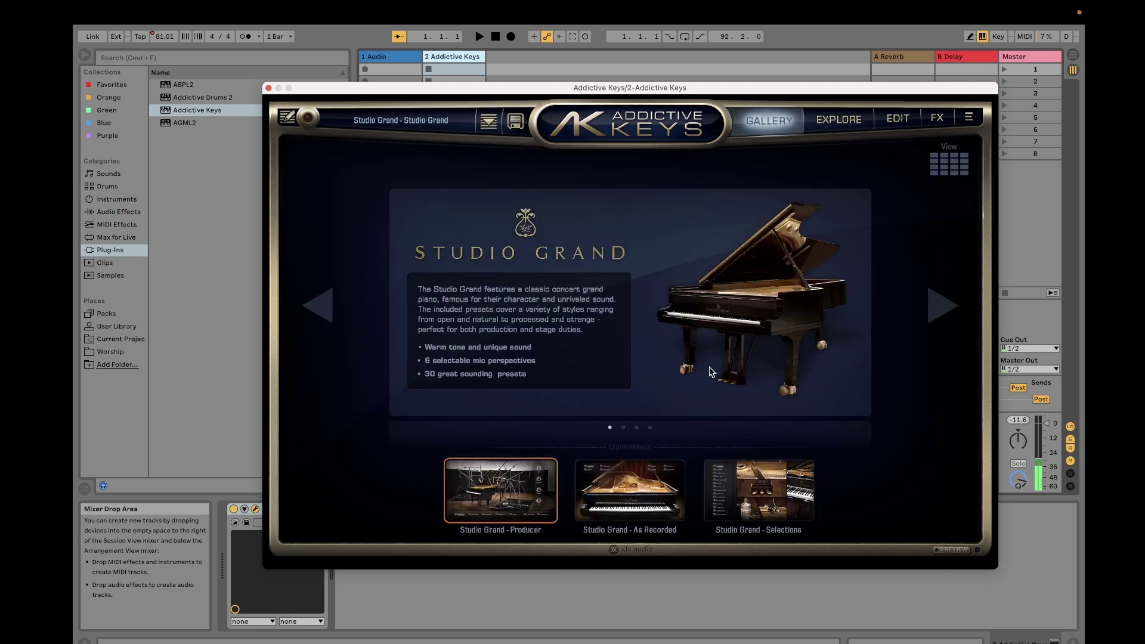
Audition the Tight Studio, Mono Tube, Retro Grand and Close Hard presets on the second Explore page.
{"action": "left_click", "coordinate": [854, 125]}
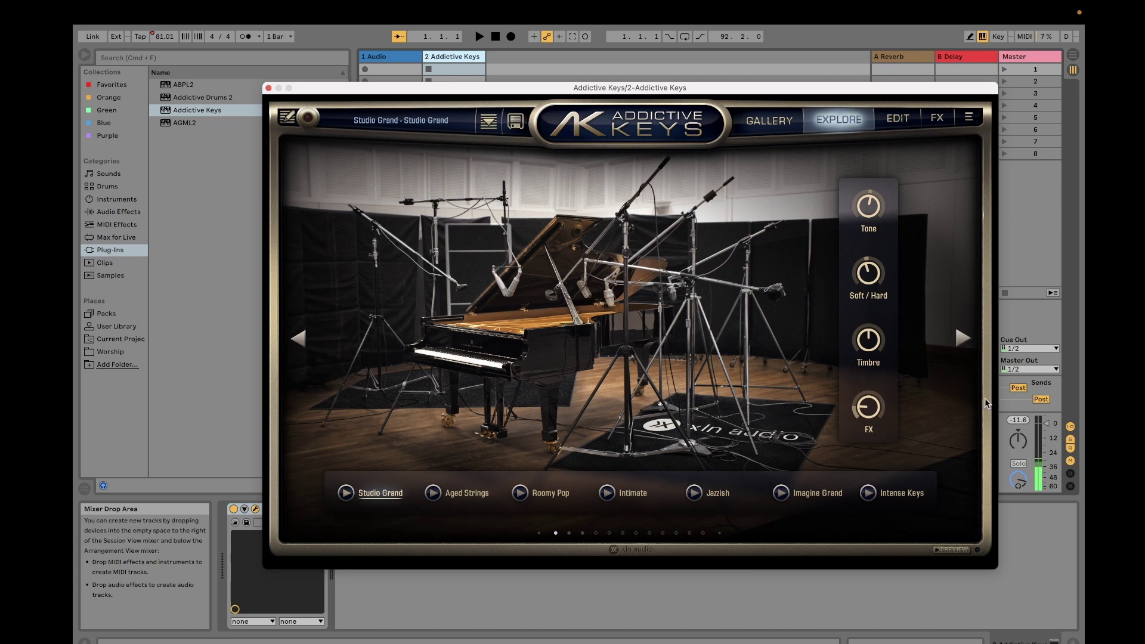
{"action": "left_click", "coordinate": [964, 338]}
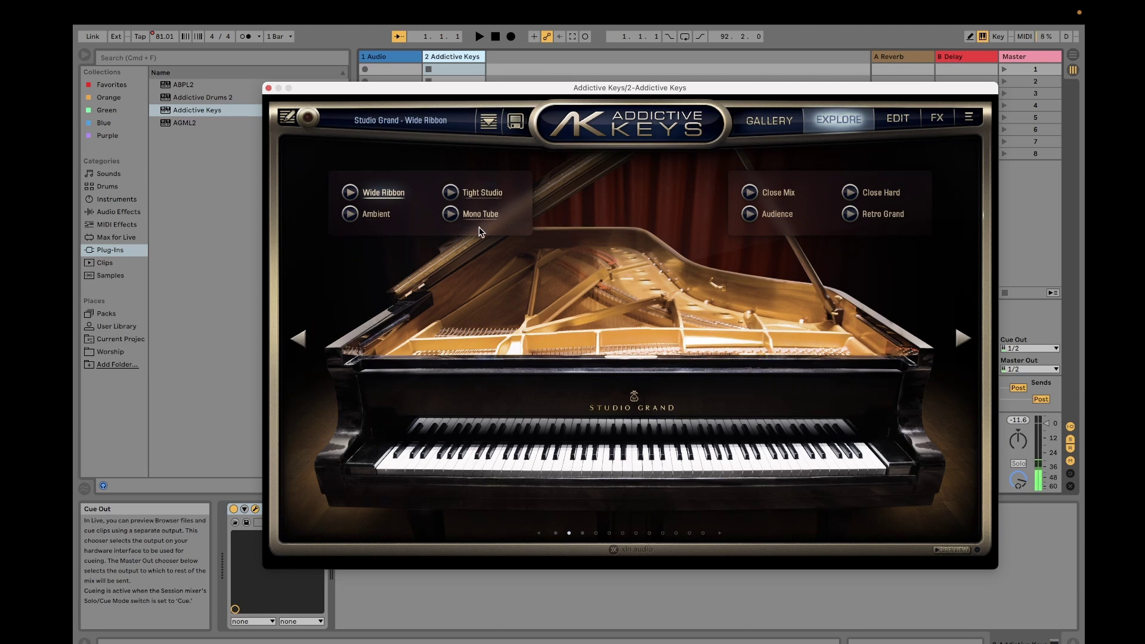
{"action": "left_click", "coordinate": [493, 195]}
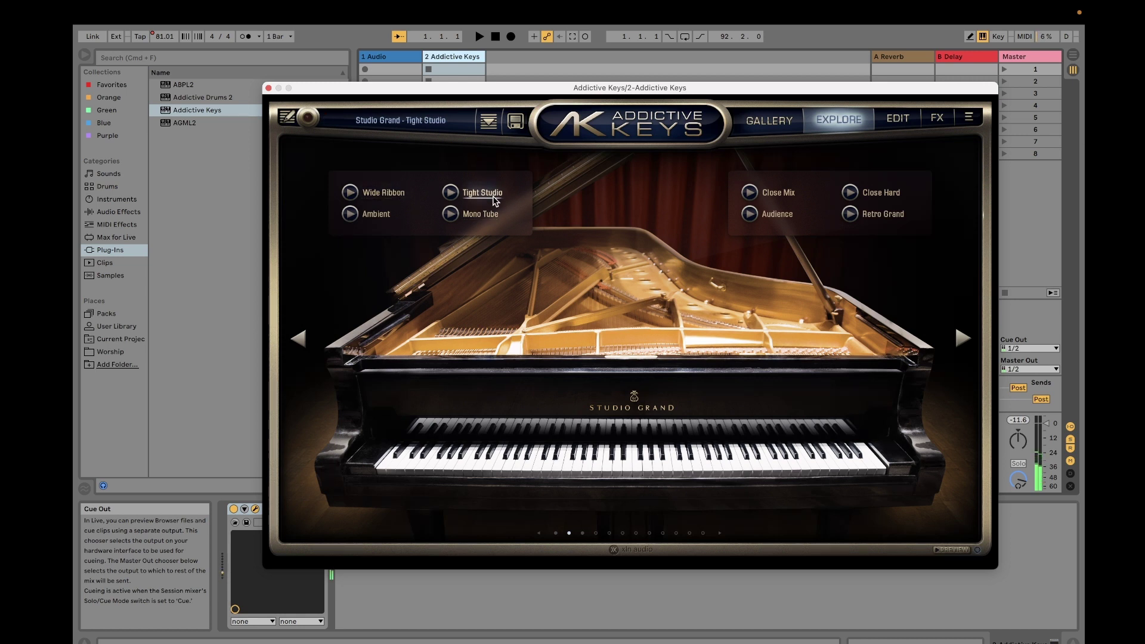
{"action": "left_click", "coordinate": [488, 216]}
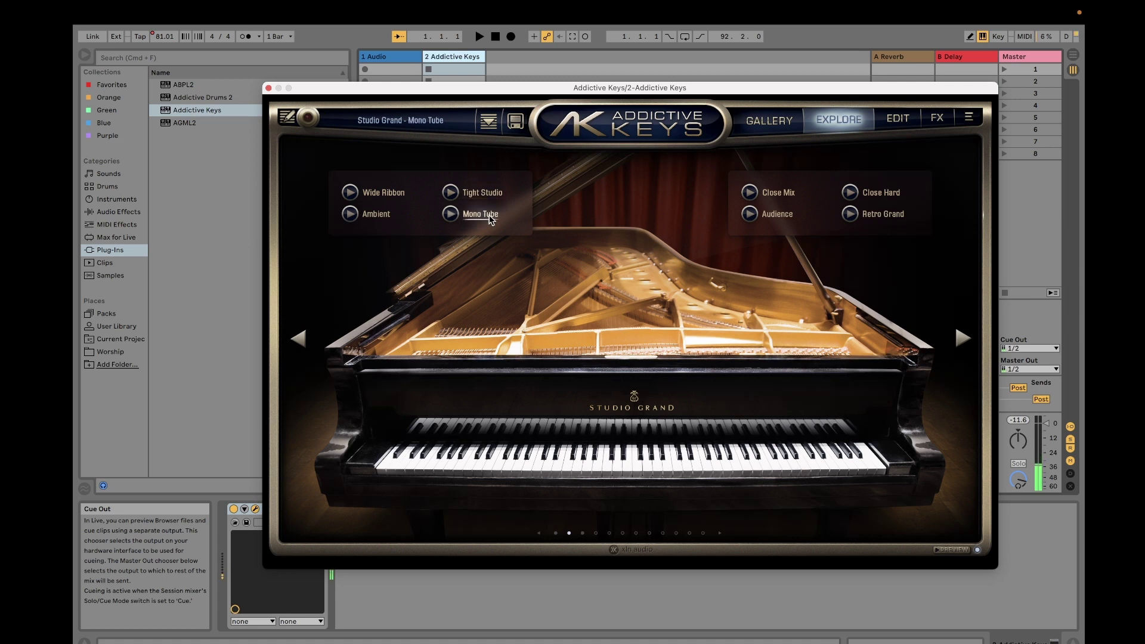
{"action": "left_click", "coordinate": [881, 220]}
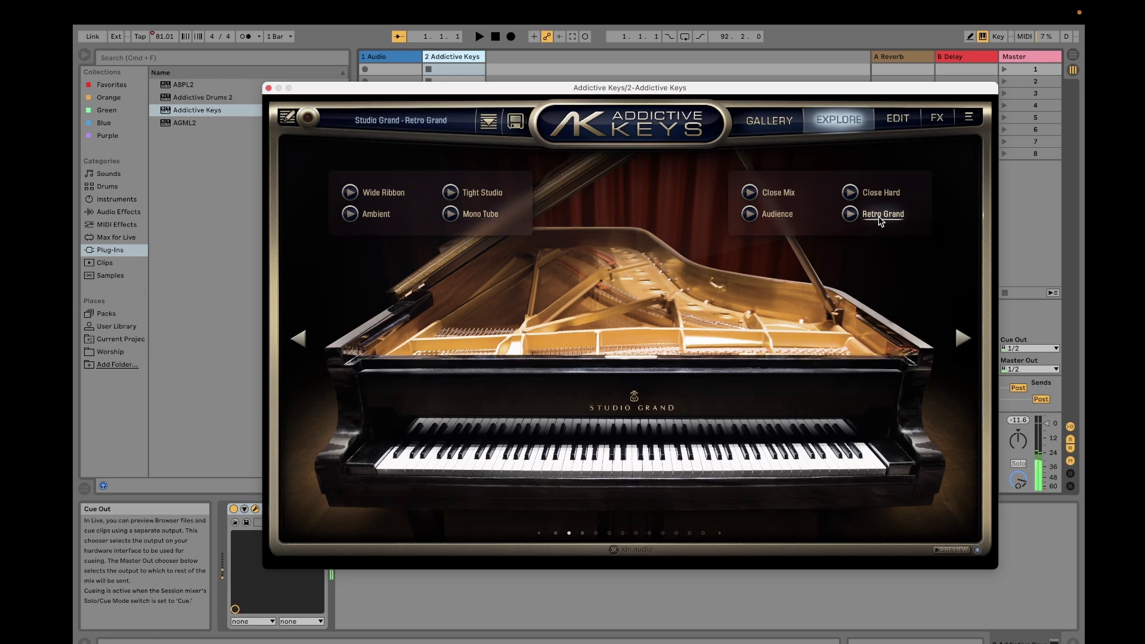
{"action": "left_click", "coordinate": [877, 197]}
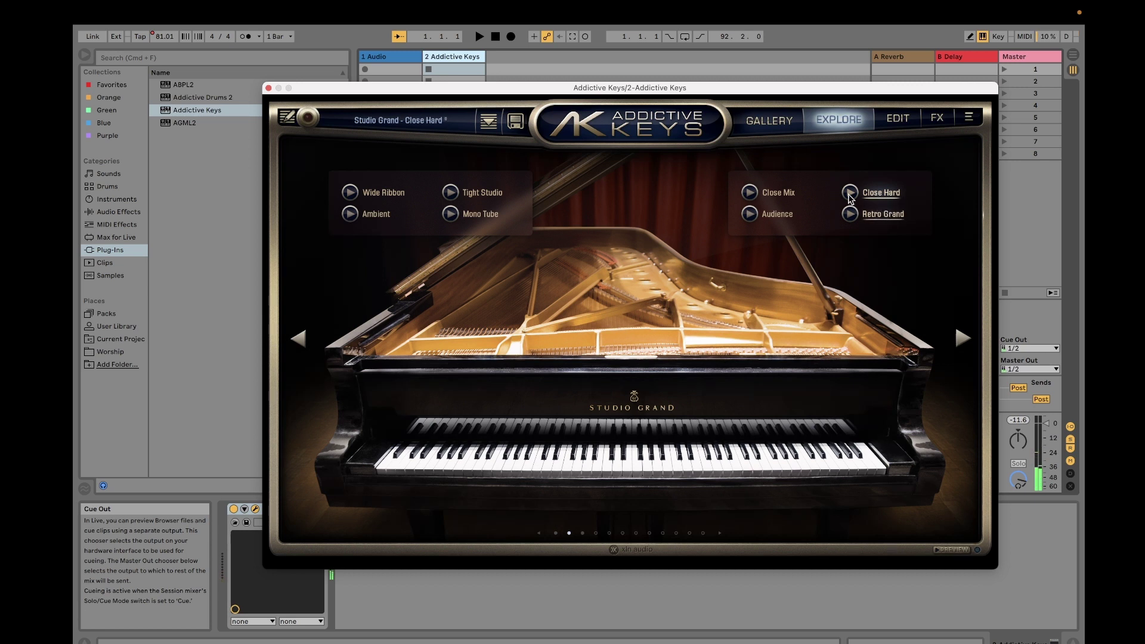
View the Explore page that starts with Arena Ballad, and return to the first page with the Studio Grand preset.
{"action": "left_click", "coordinate": [959, 349]}
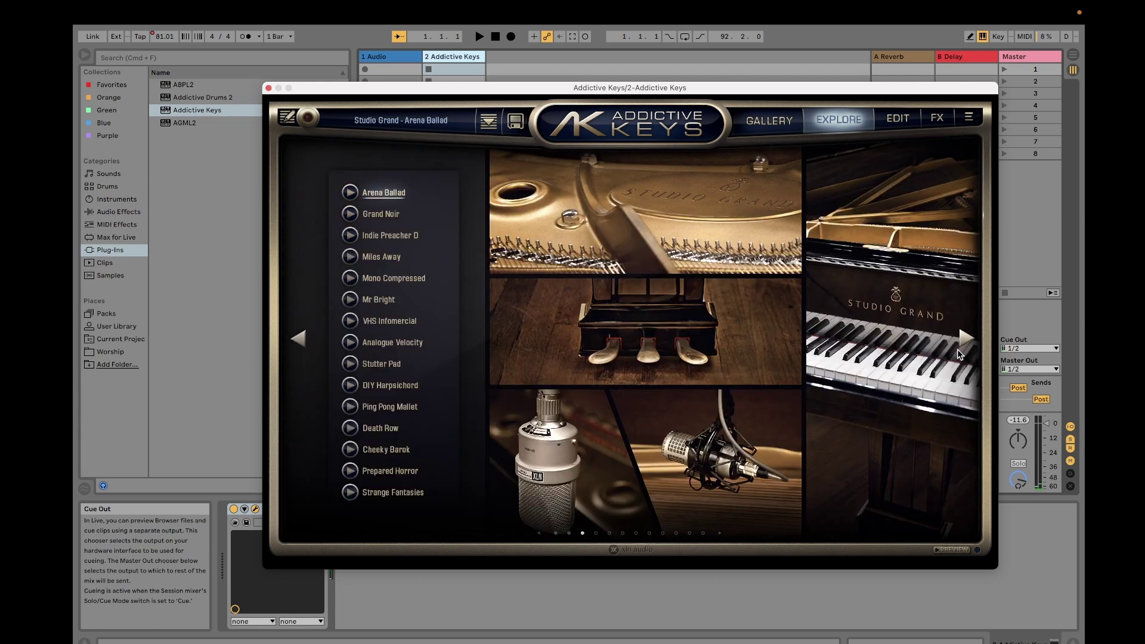
{"action": "left_click", "coordinate": [306, 336]}
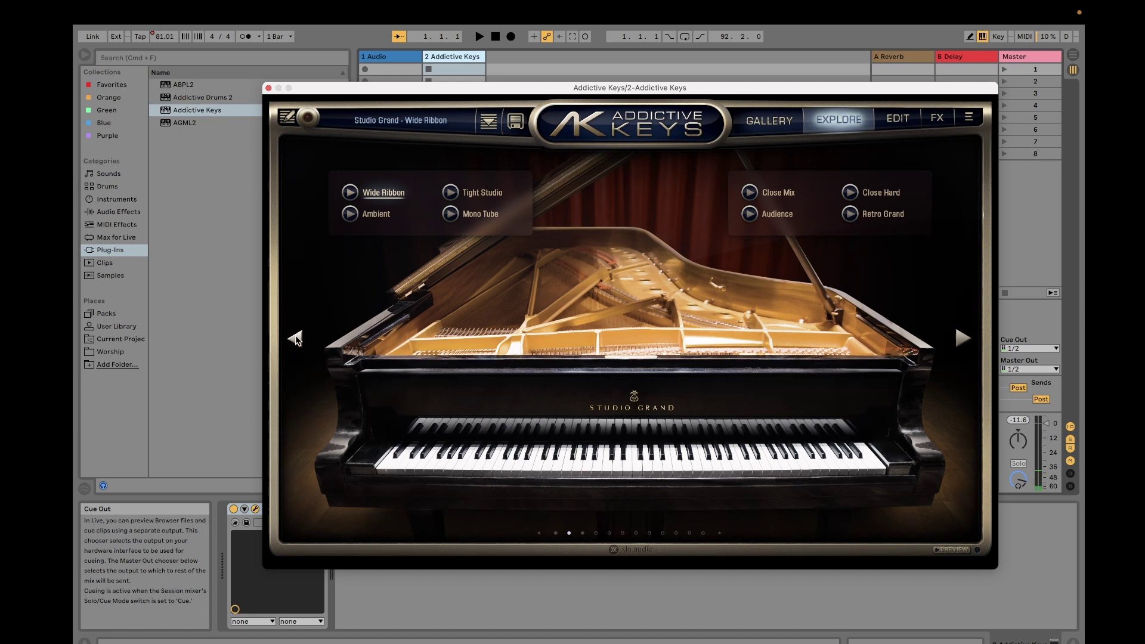
{"action": "left_click", "coordinate": [296, 337]}
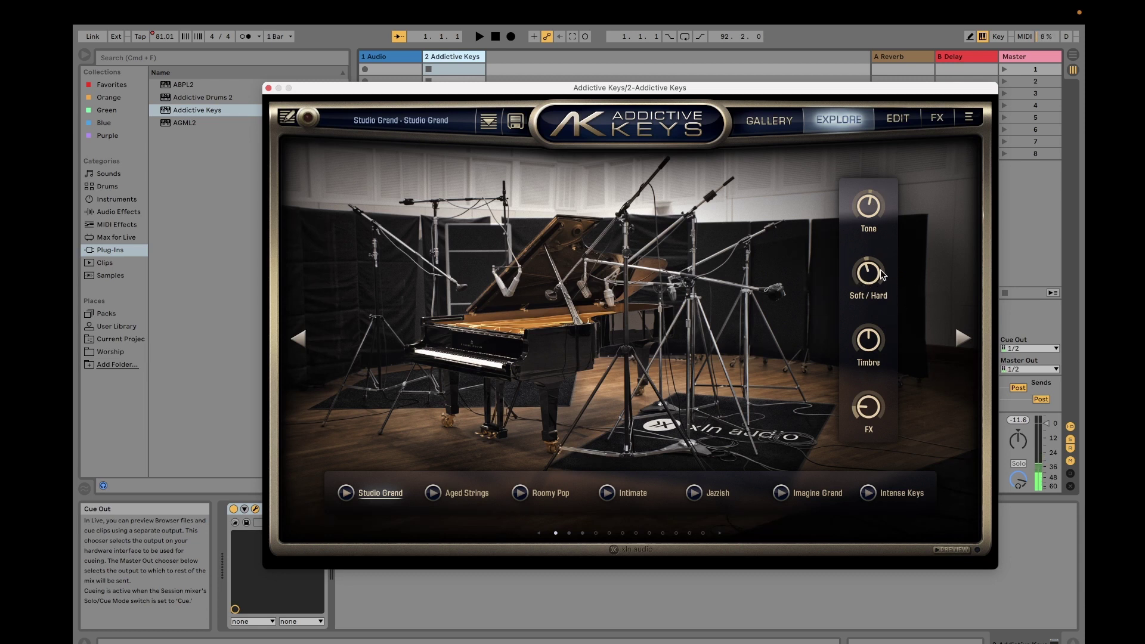
Open the Edit page and change the first microphone channel's source to Amb. Tube (wide).
{"action": "left_click", "coordinate": [896, 126]}
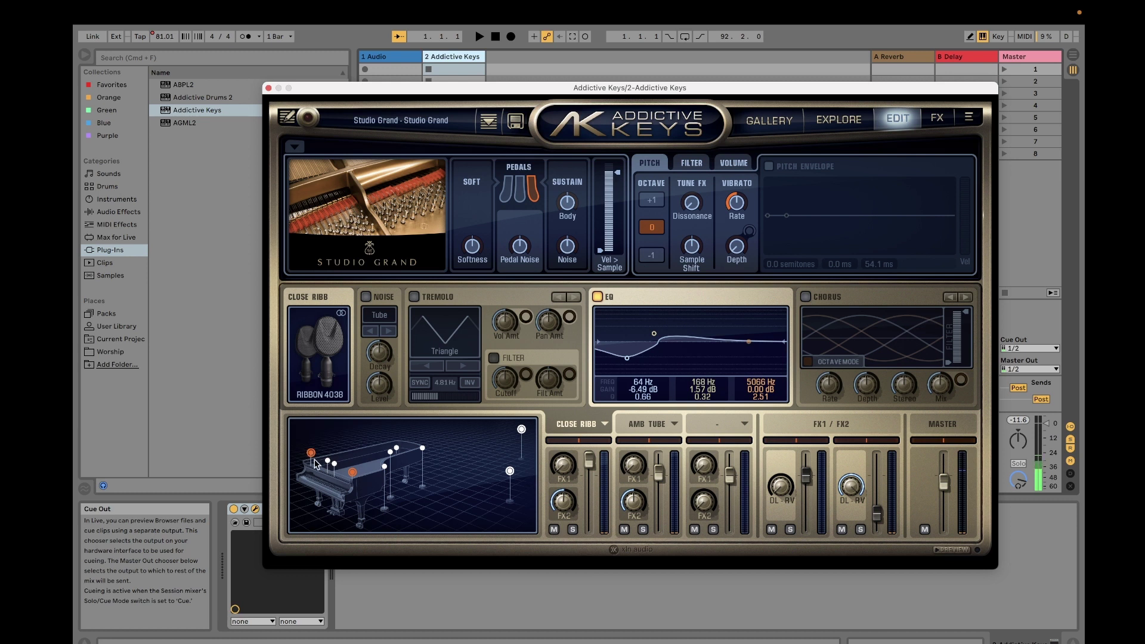
{"action": "left_click", "coordinate": [307, 396]}
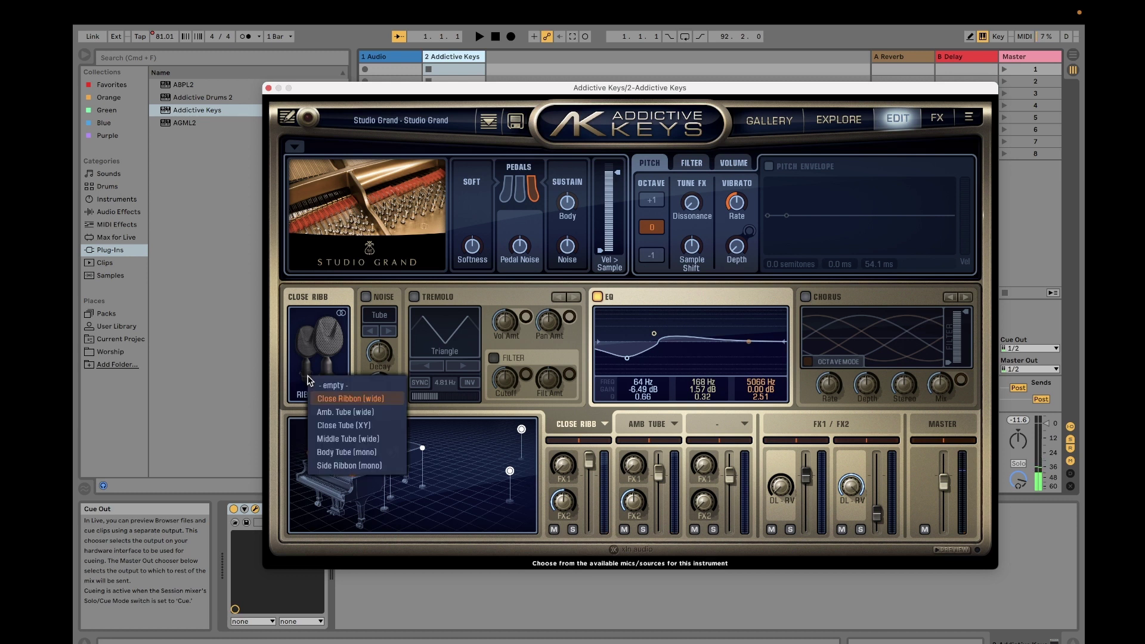
{"action": "left_click", "coordinate": [338, 412]}
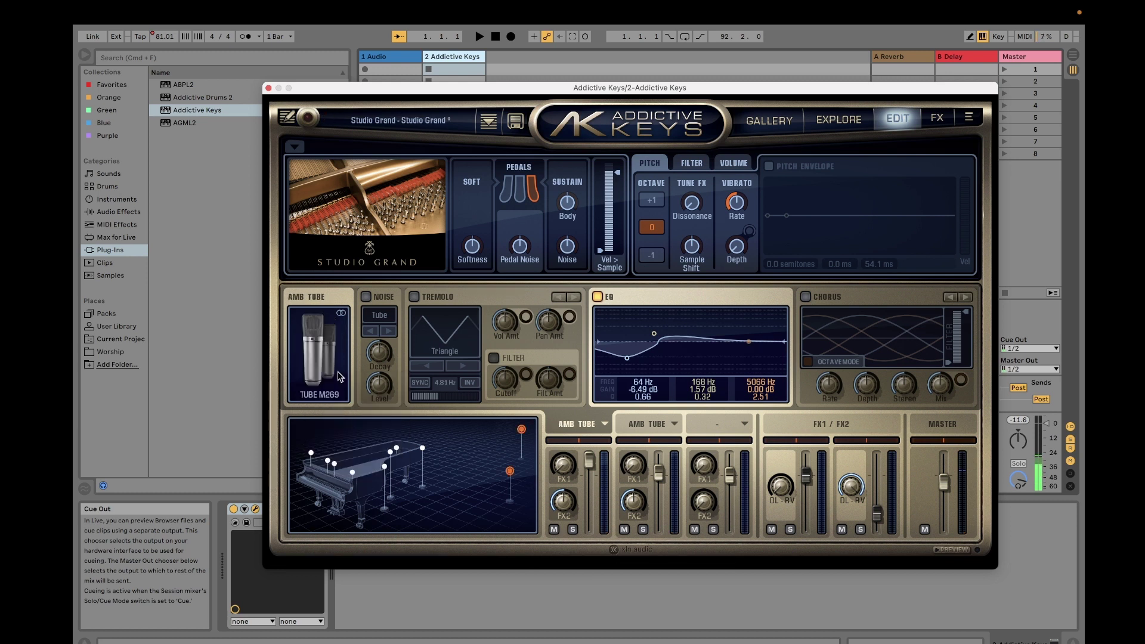
Try the Close Tube (XY), Middle Tube (wide), Body Tube (mono) and Close Ribbon (wide) sources on the first microphone channel.
{"action": "left_click", "coordinate": [340, 376]}
{"action": "left_click", "coordinate": [356, 417]}
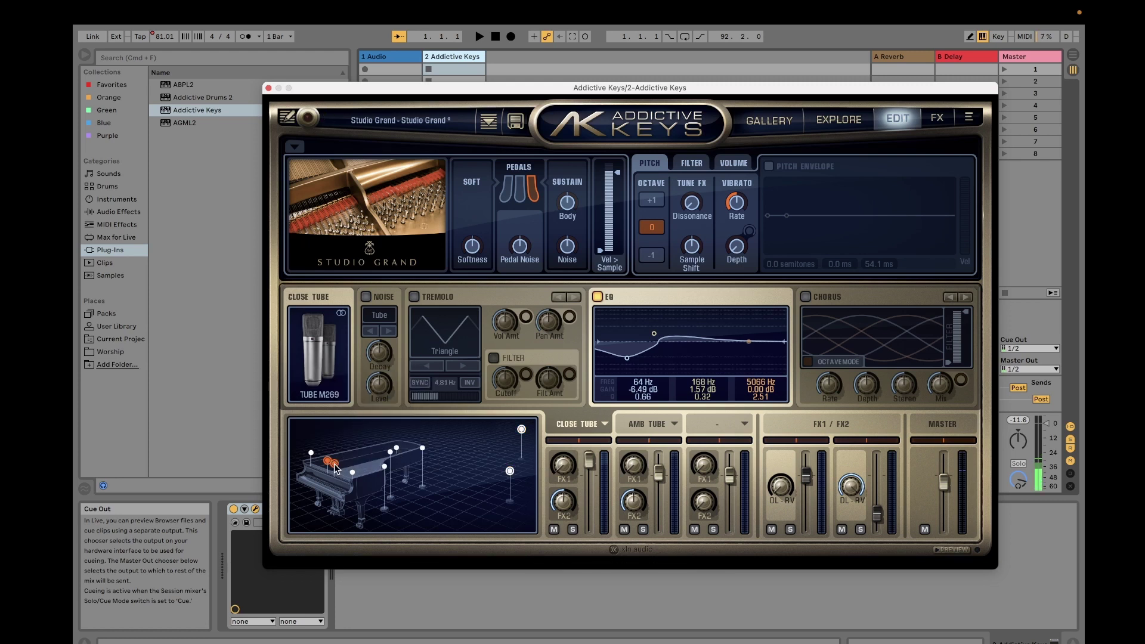
{"action": "left_click", "coordinate": [322, 385]}
{"action": "left_click", "coordinate": [344, 416]}
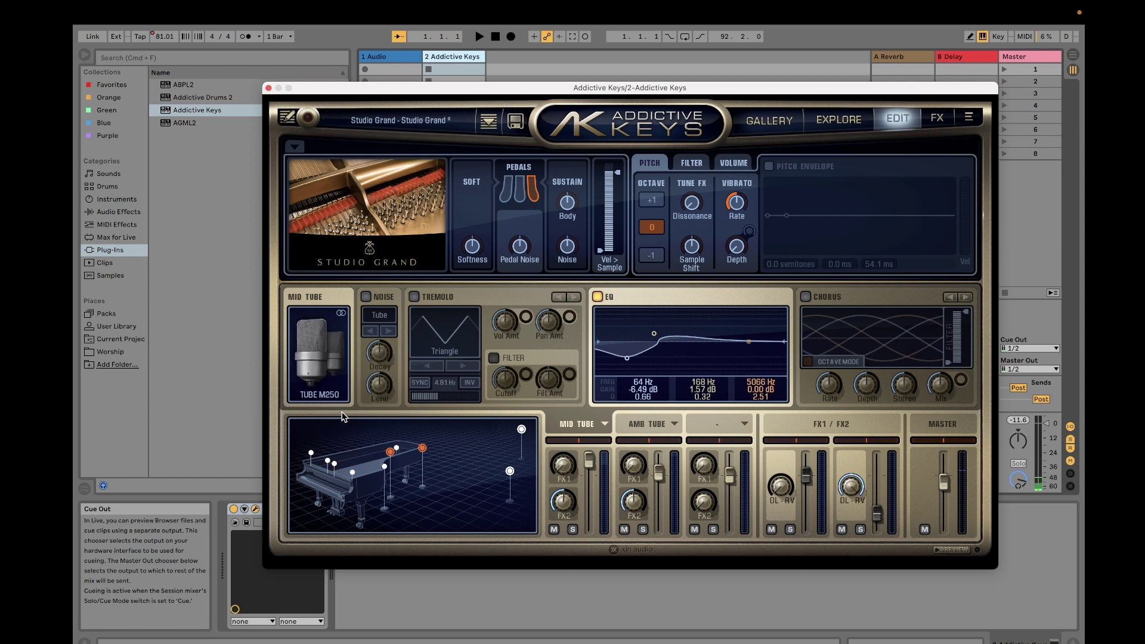
{"action": "left_click", "coordinate": [303, 368]}
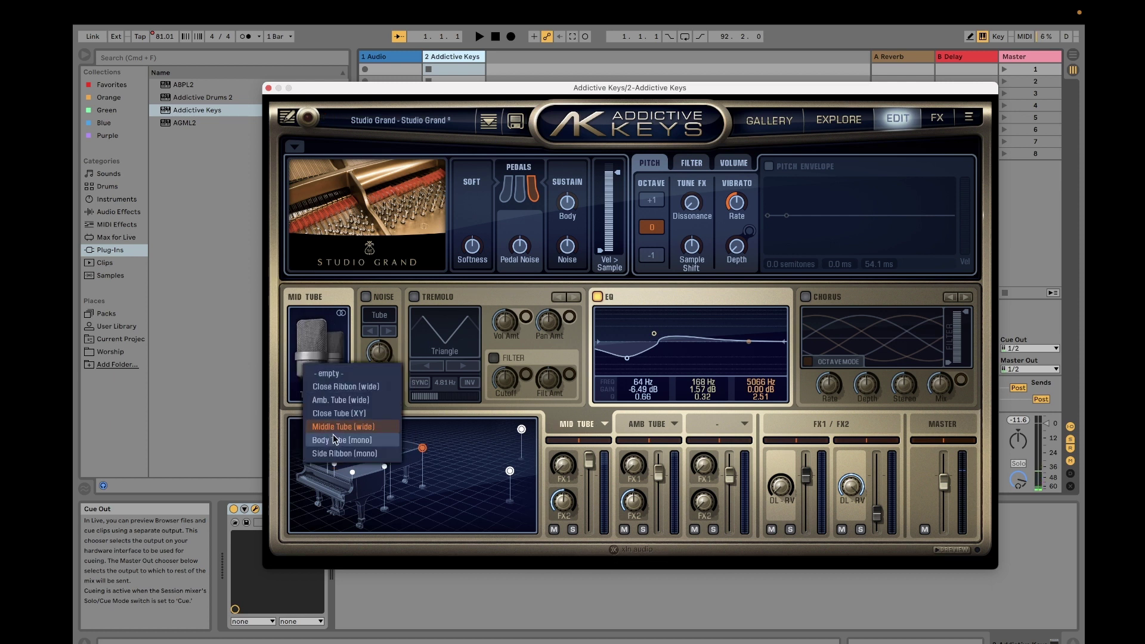
{"action": "left_click", "coordinate": [336, 440]}
{"action": "left_click", "coordinate": [323, 366]}
{"action": "left_click", "coordinate": [354, 390]}
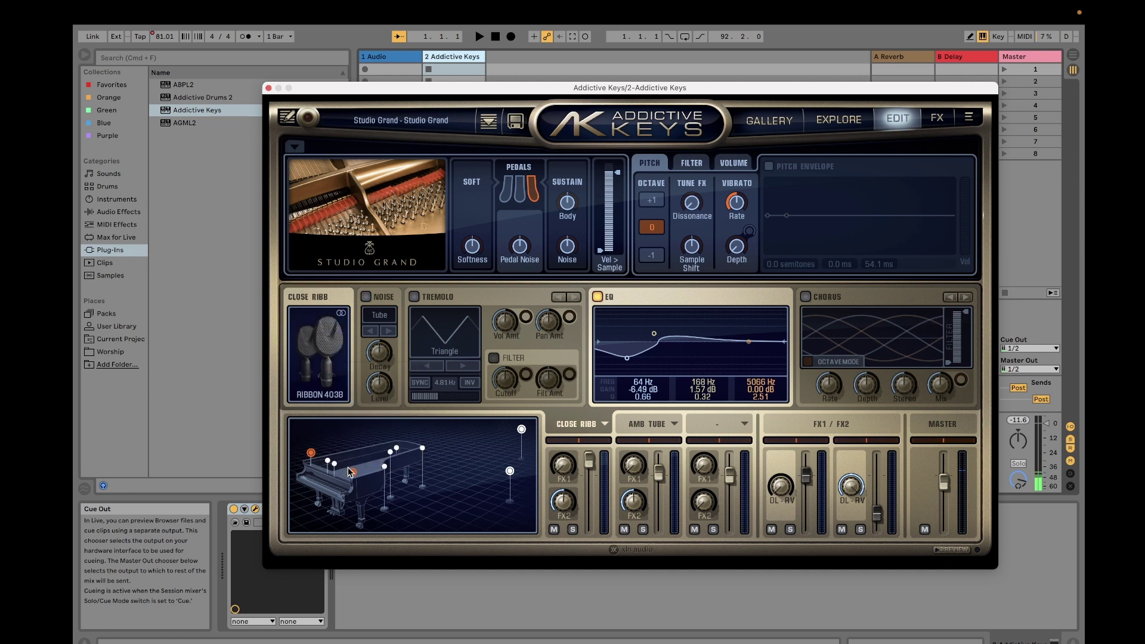
Audition the Side Ribbon (mono) source on the first microphone channel, and set the channel back to Amb. Tube (wide).
{"action": "left_click", "coordinate": [337, 383]}
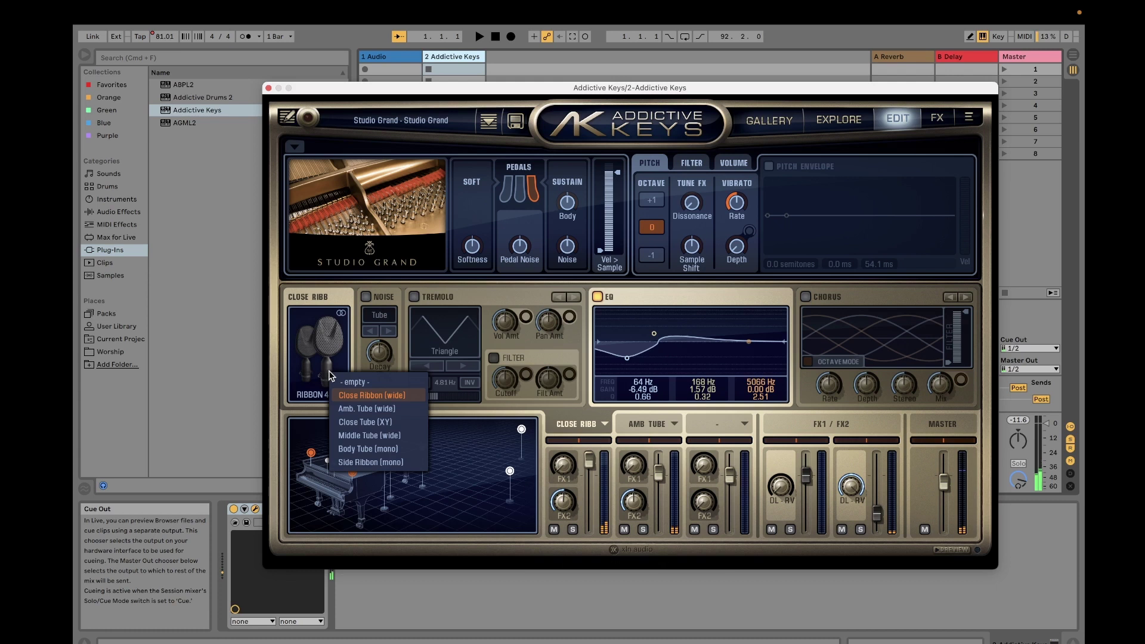
{"action": "left_click", "coordinate": [369, 464]}
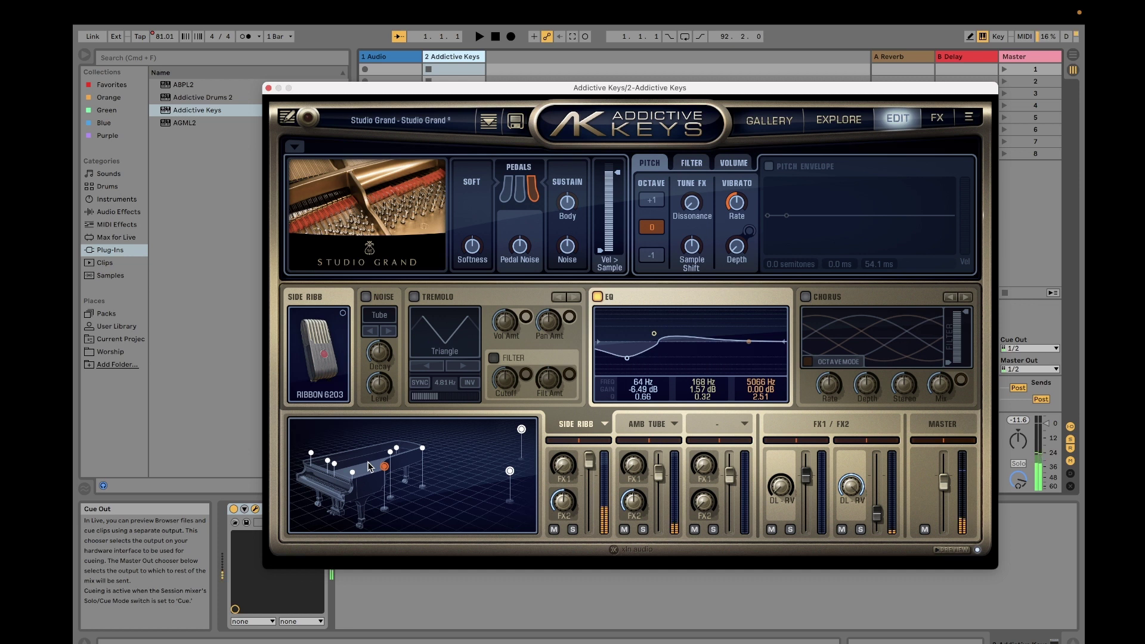
{"action": "left_click", "coordinate": [334, 360]}
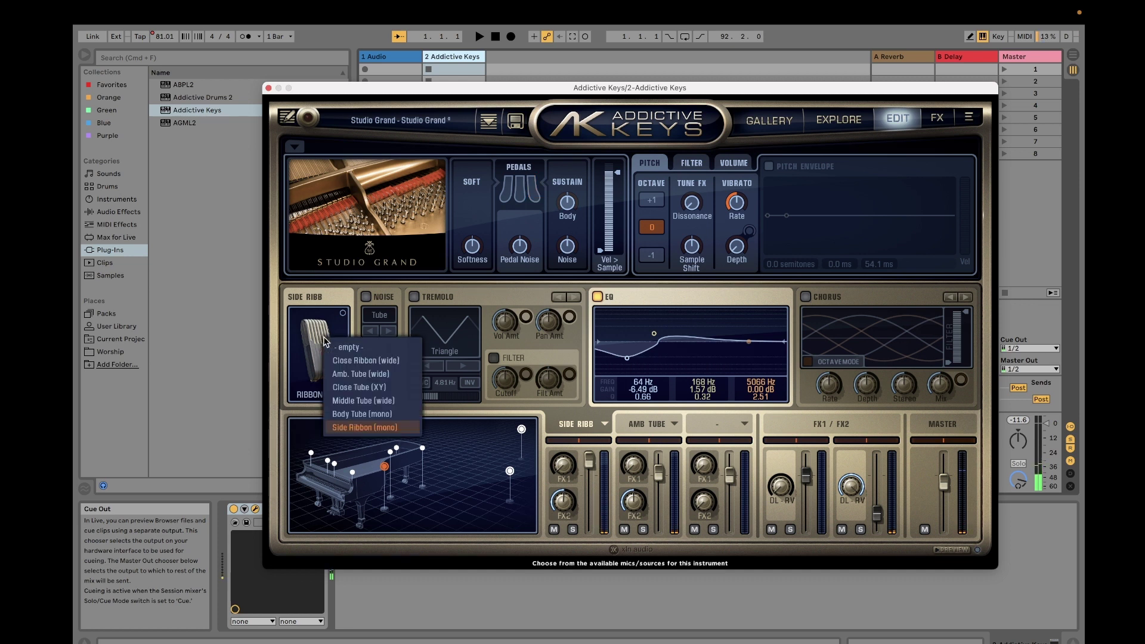
{"action": "left_click", "coordinate": [343, 380]}
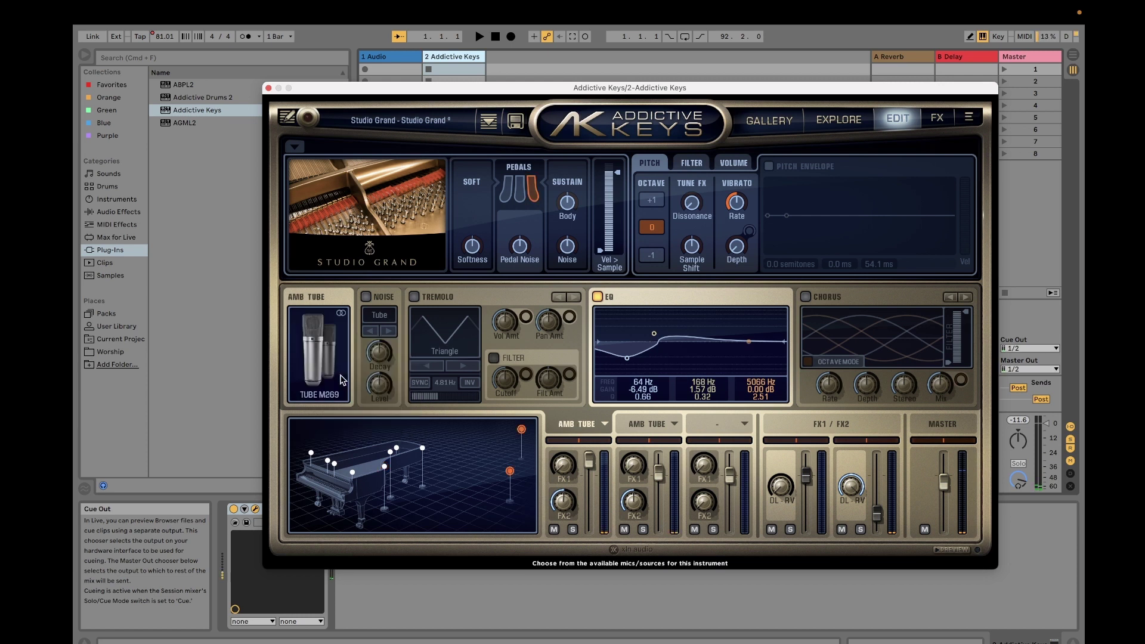
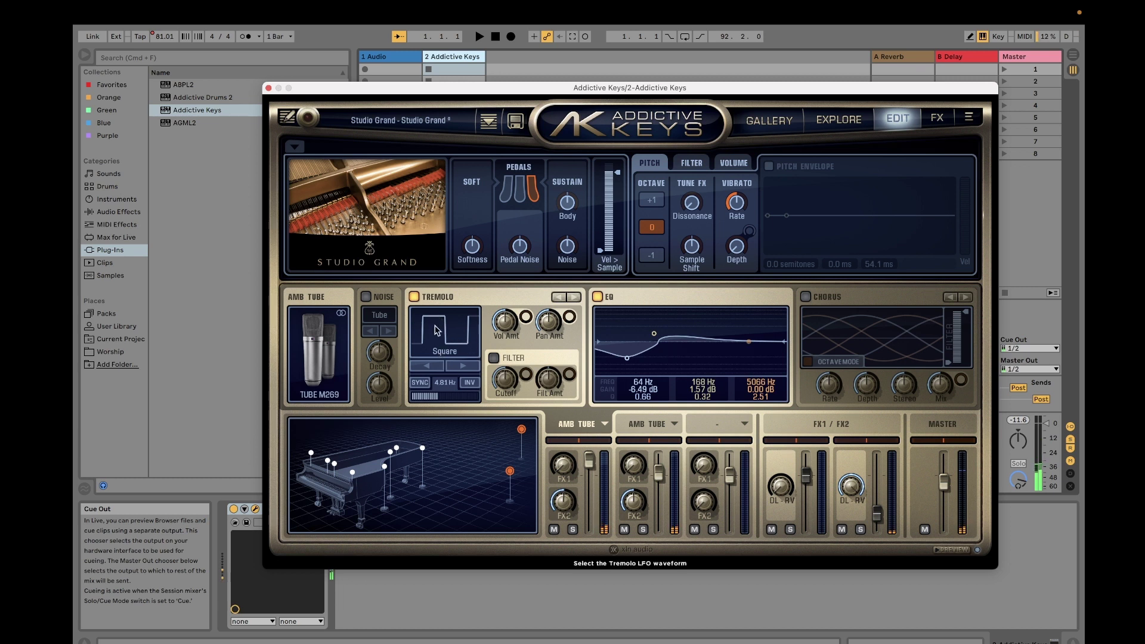
Set the tremolo waveform to Triangle and switch the tremolo effect off.
{"action": "left_click", "coordinate": [451, 339]}
{"action": "left_click", "coordinate": [461, 352]}
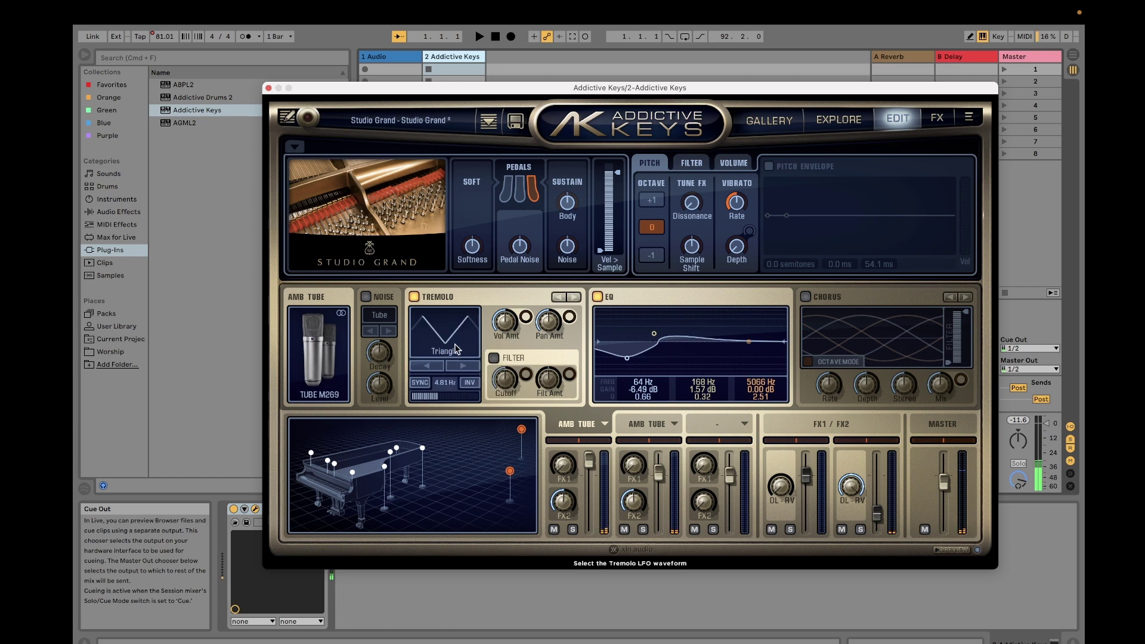
{"action": "left_click", "coordinate": [414, 297]}
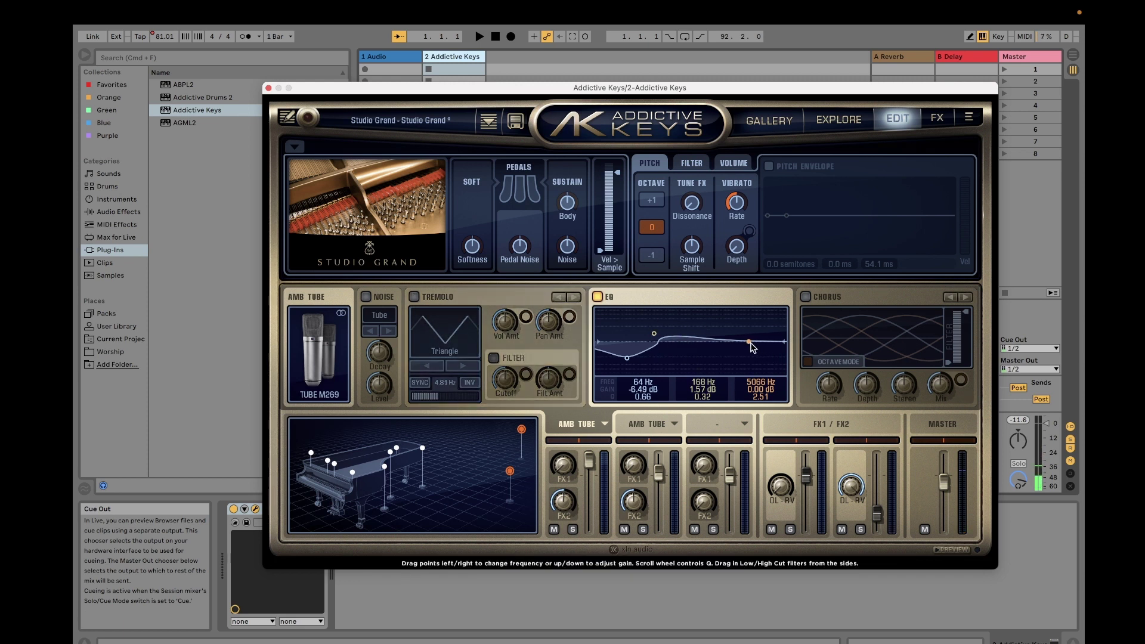
Move the highest EQ band to 5714 Hz, and try the chorus with a lower depth before switching it off.
{"action": "mouse_move", "coordinate": [750, 344]}
{"action": "left_mouse_down"}
{"action": "mouse_move", "coordinate": [727, 349]}
{"action": "mouse_move", "coordinate": [754, 344]}
{"action": "left_mouse_up"}
{"action": "left_click", "coordinate": [806, 297]}
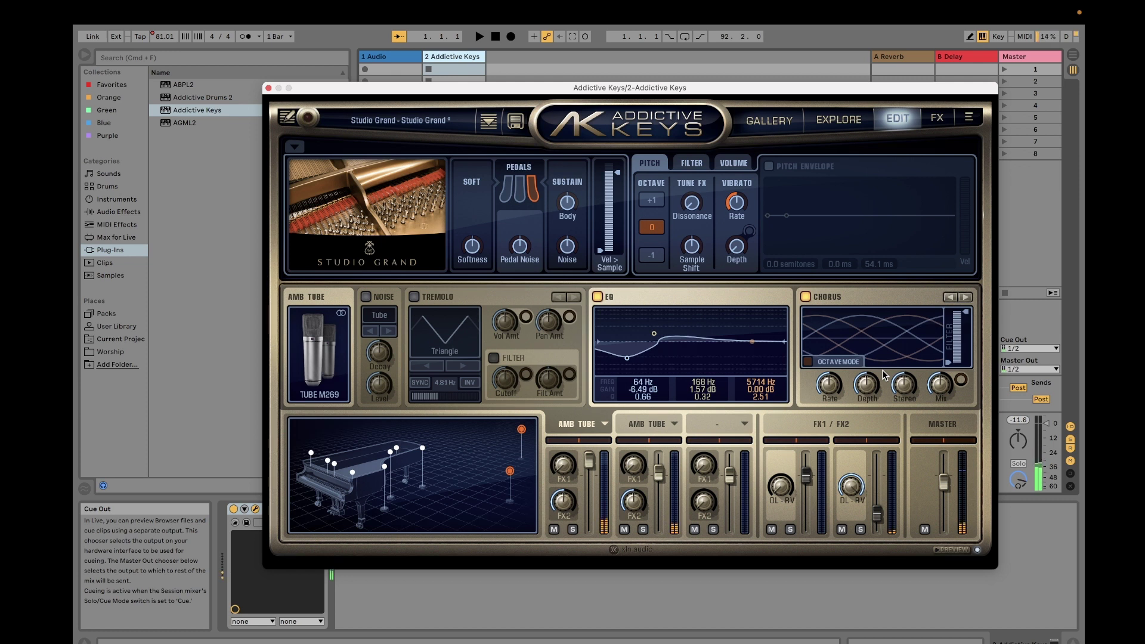
{"action": "mouse_move", "coordinate": [869, 387]}
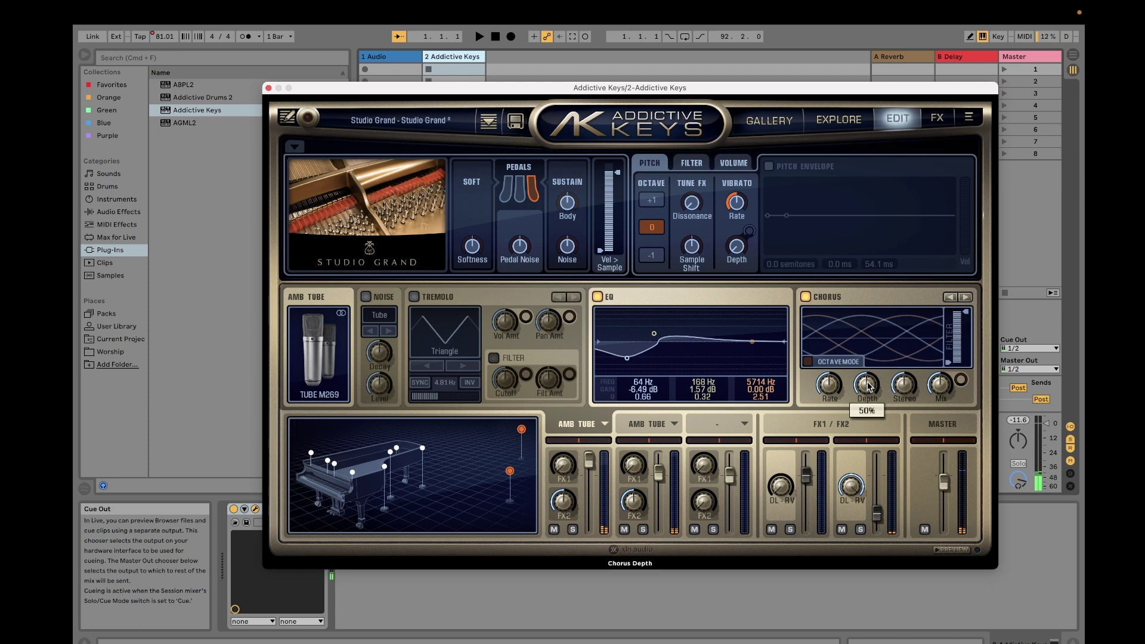
{"action": "left_click_drag", "start_coordinate": [869, 386], "coordinate": [864, 412]}
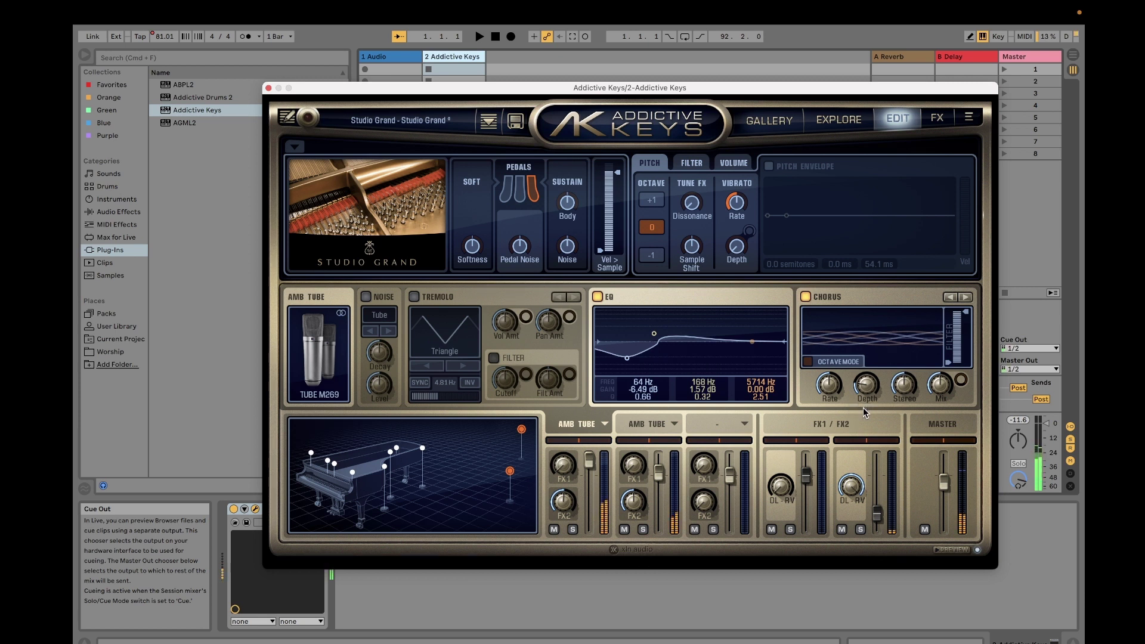
{"action": "left_click", "coordinate": [806, 297]}
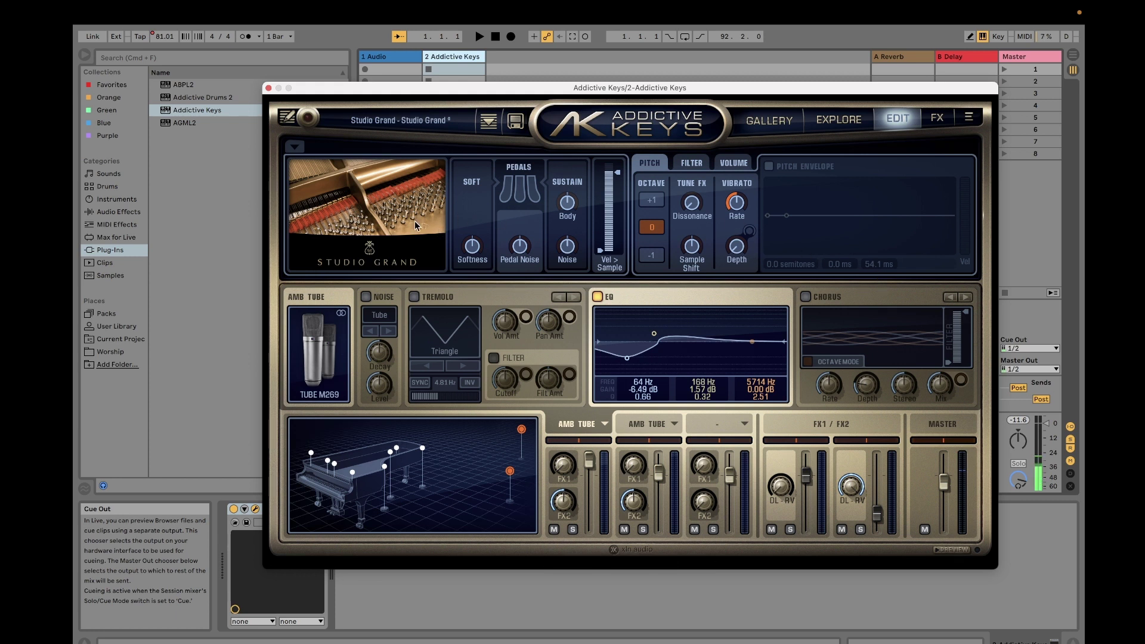
Examine the sustain Body control and its description.
{"action": "left_click", "coordinate": [567, 205]}
{"action": "mouse_move", "coordinate": [566, 206]}
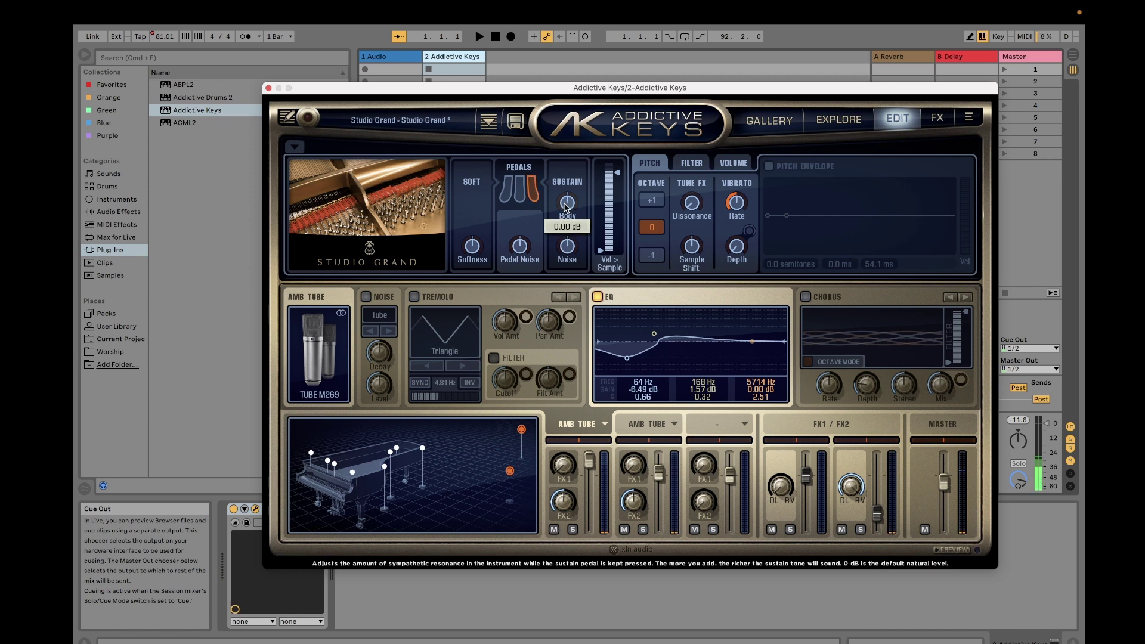
{"action": "mouse_move", "coordinate": [565, 206]}
{"action": "left_mouse_down"}
{"action": "mouse_move", "coordinate": [549, 202]}
{"action": "mouse_move", "coordinate": [523, 224]}
{"action": "mouse_move", "coordinate": [559, 207]}
{"action": "left_mouse_up"}
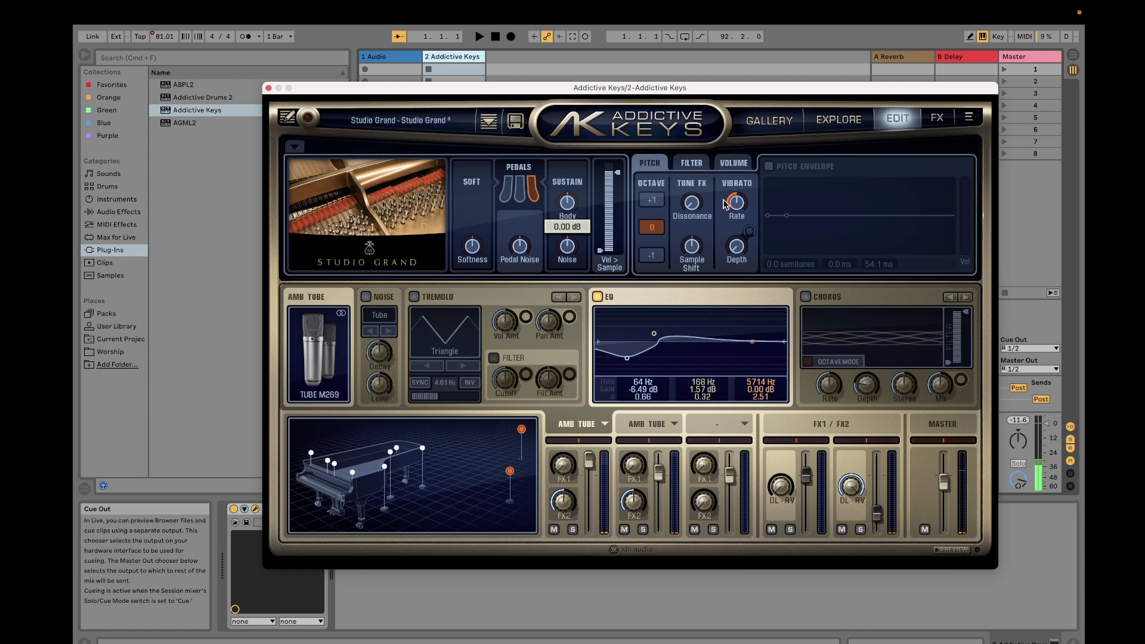
Look through the sample playback's Filter and Pitch sections, and finish on the Volume section.
{"action": "left_click", "coordinate": [701, 167]}
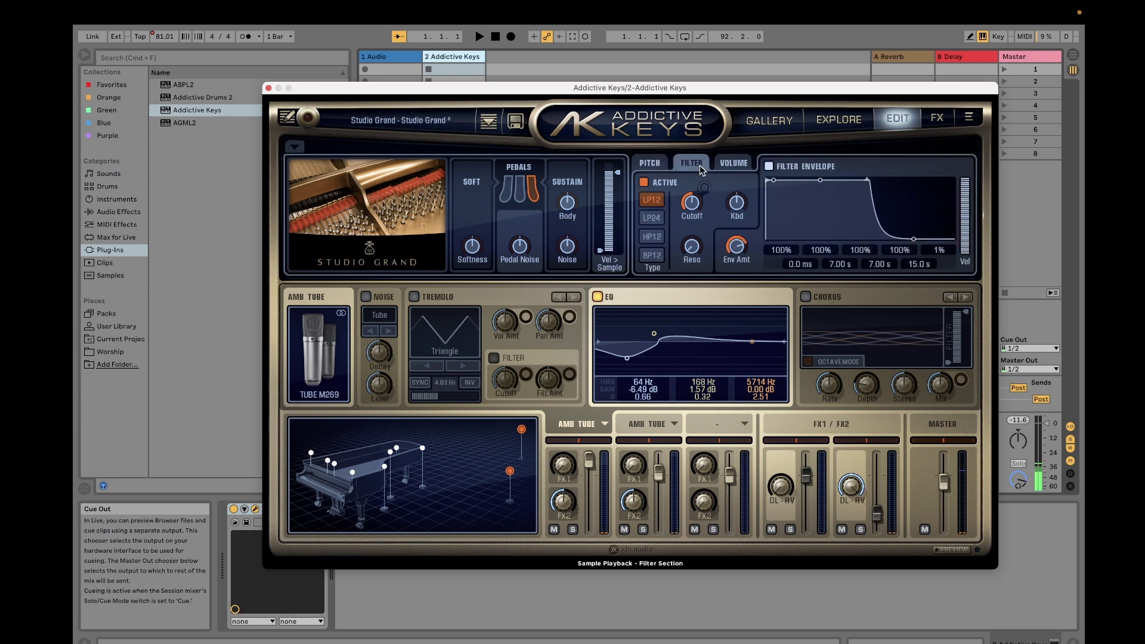
{"action": "left_click", "coordinate": [653, 171]}
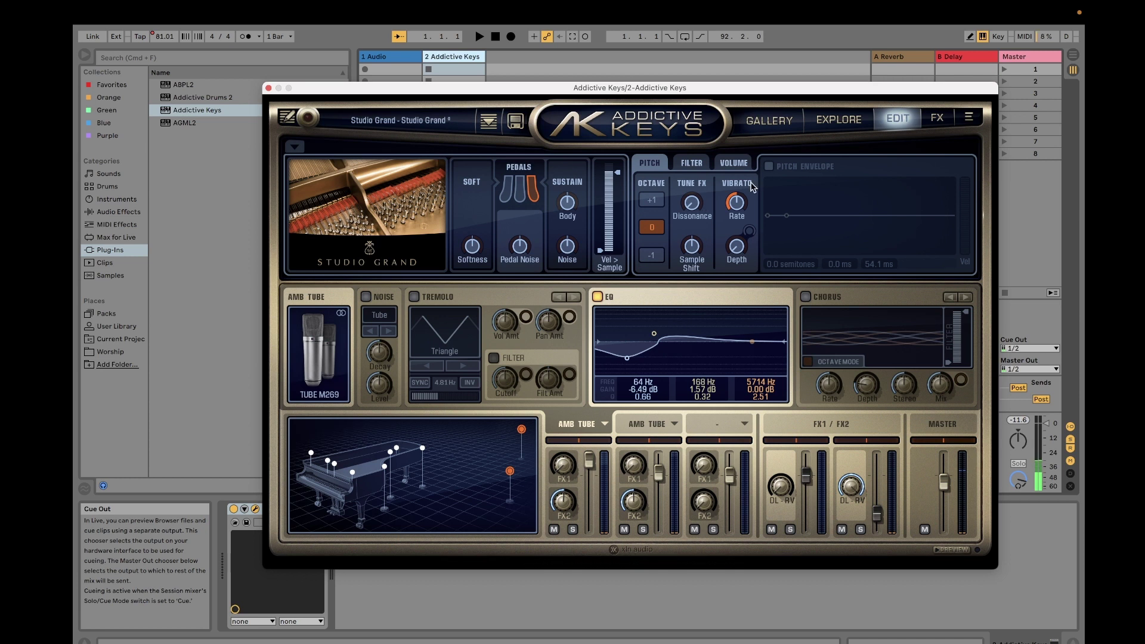
{"action": "left_click", "coordinate": [701, 166]}
{"action": "left_click", "coordinate": [732, 166]}
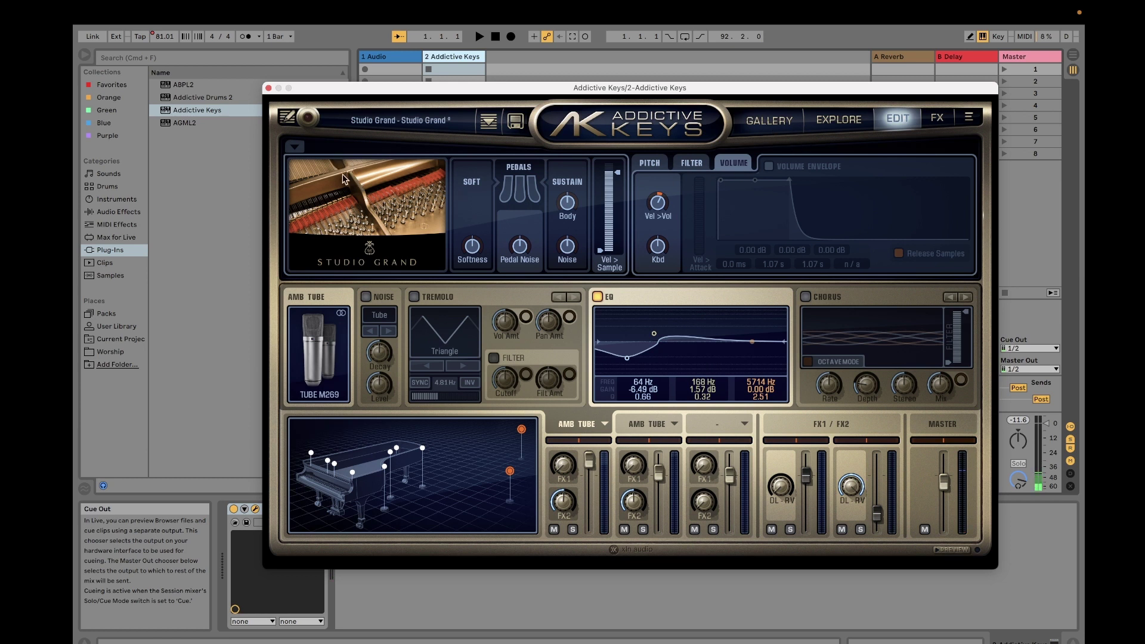
Open the memo browser and record a new memo of a piano performance.
{"action": "left_click", "coordinate": [287, 118]}
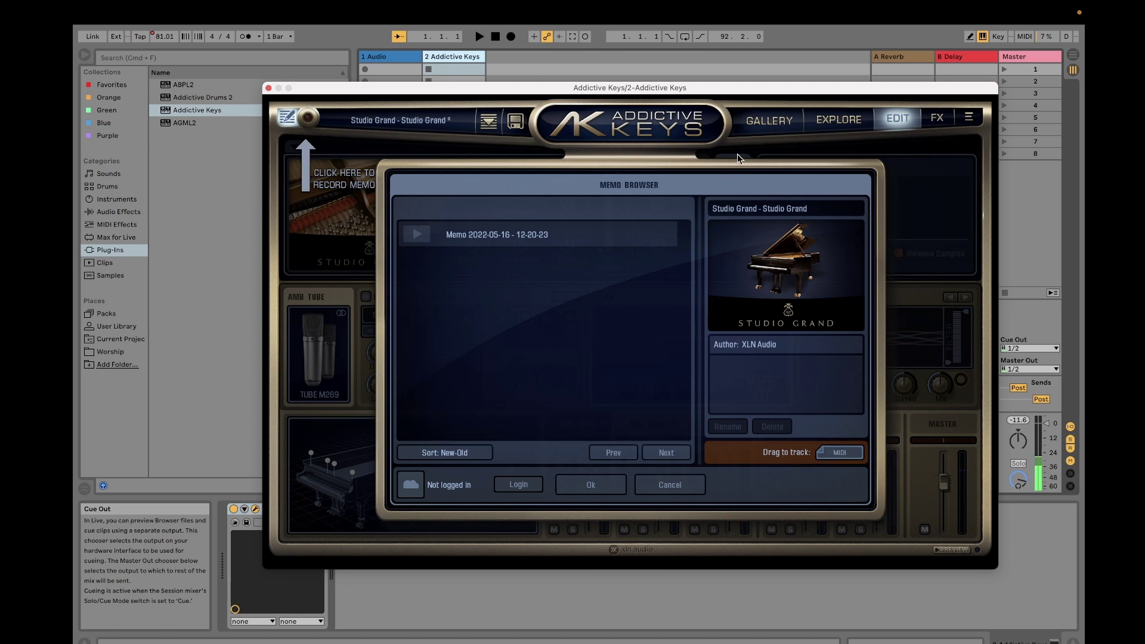
{"action": "left_click", "coordinate": [651, 484]}
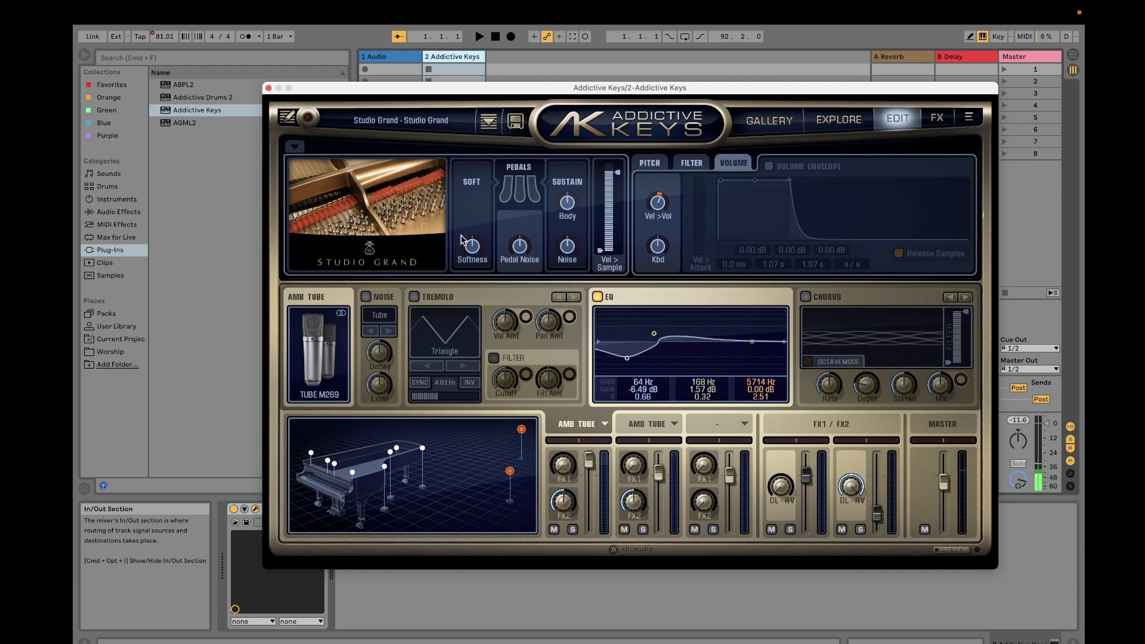
{"action": "left_click", "coordinate": [290, 116]}
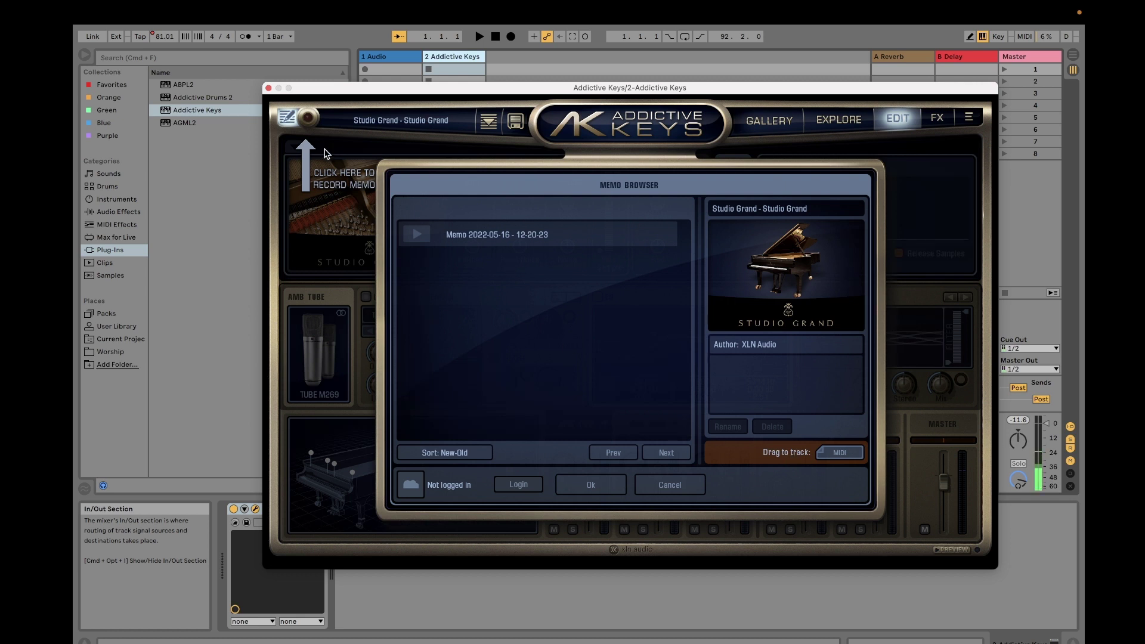
{"action": "left_click", "coordinate": [309, 120]}
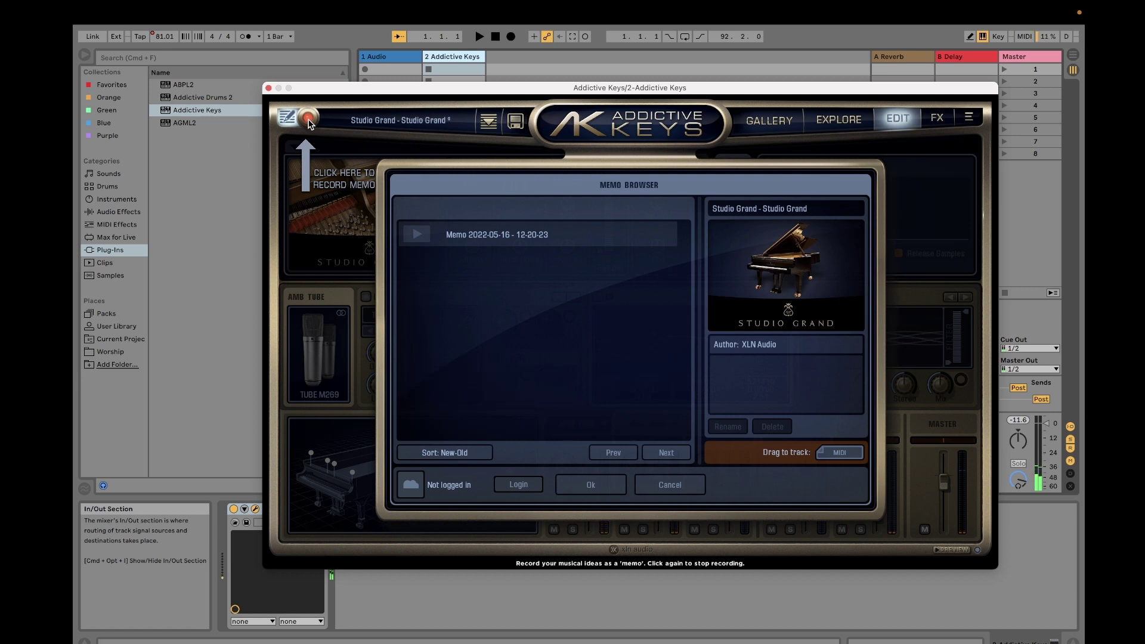
{"action": "left_click", "coordinate": [309, 119]}
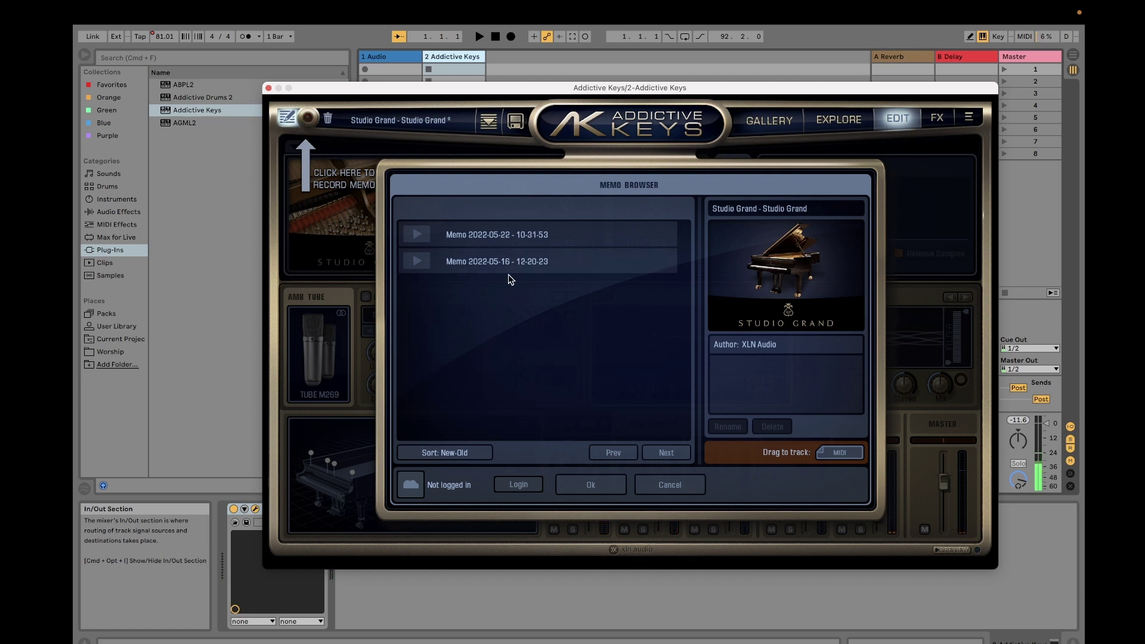
Switch to the Arrangement View and uncover its tracks by closing the memo browser and moving the plug-in window down.
{"action": "left_click", "coordinate": [519, 269]}
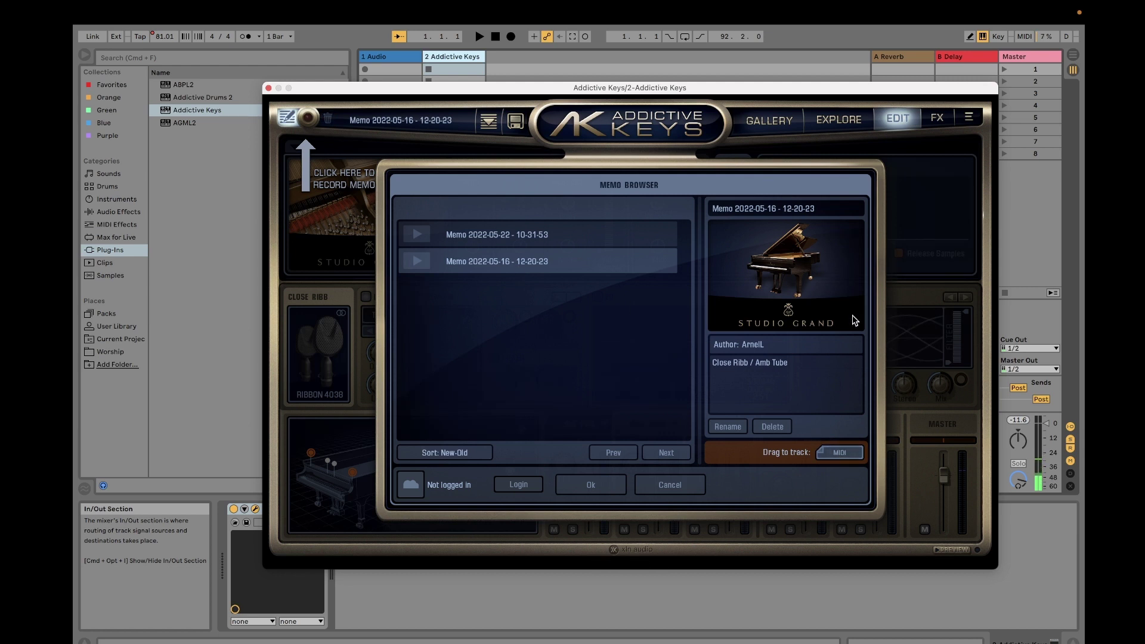
{"action": "left_click", "coordinate": [1074, 70]}
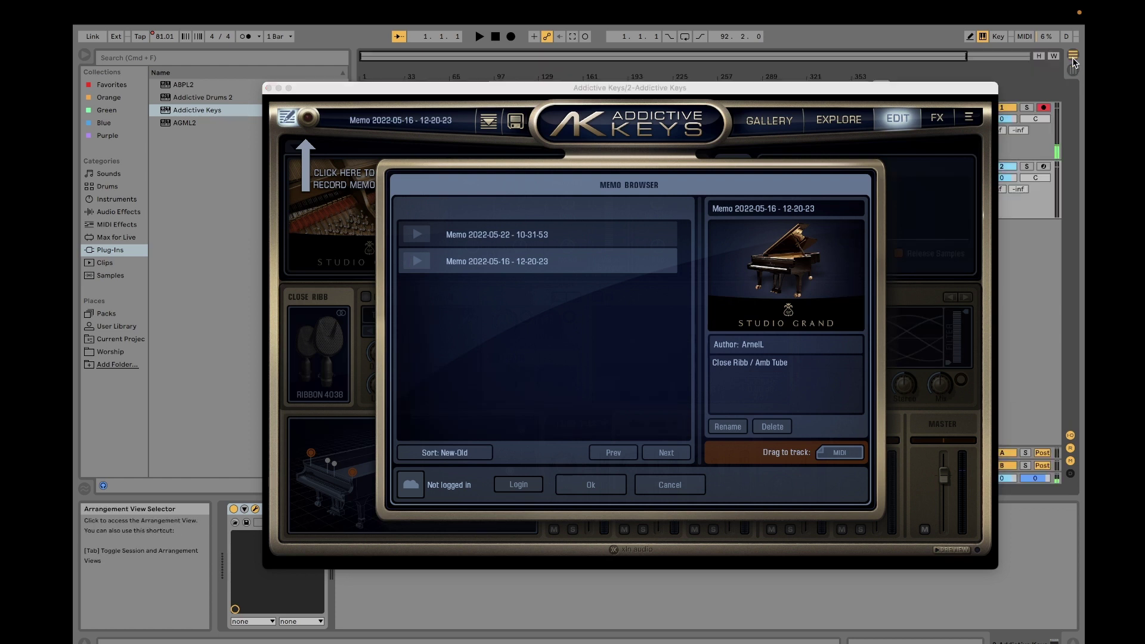
{"action": "left_click", "coordinate": [740, 102]}
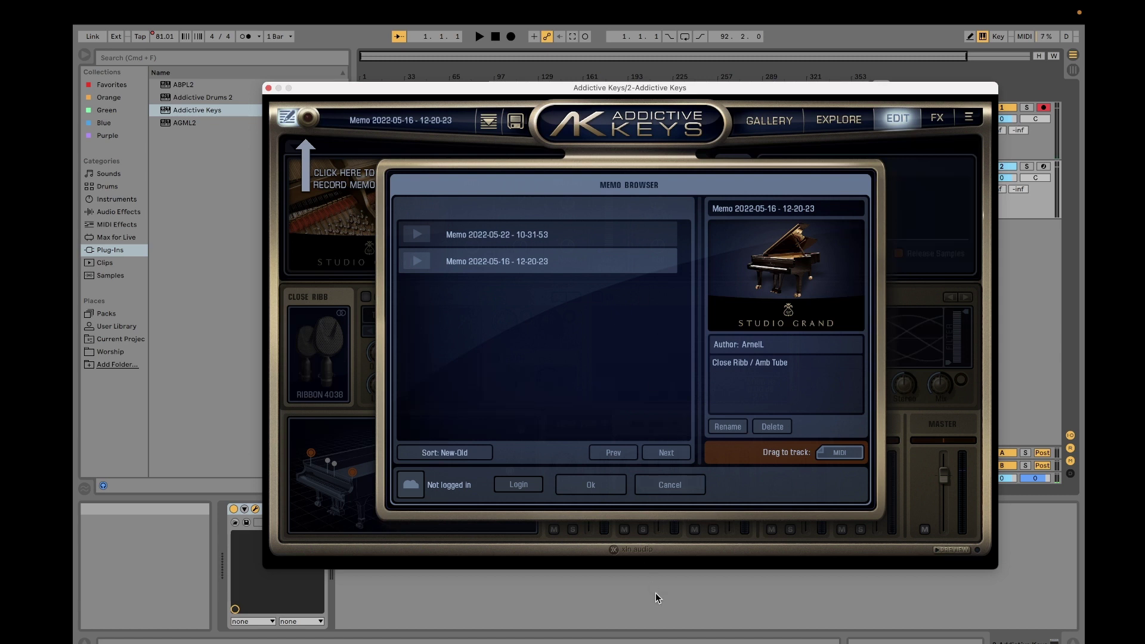
{"action": "left_click", "coordinate": [658, 485]}
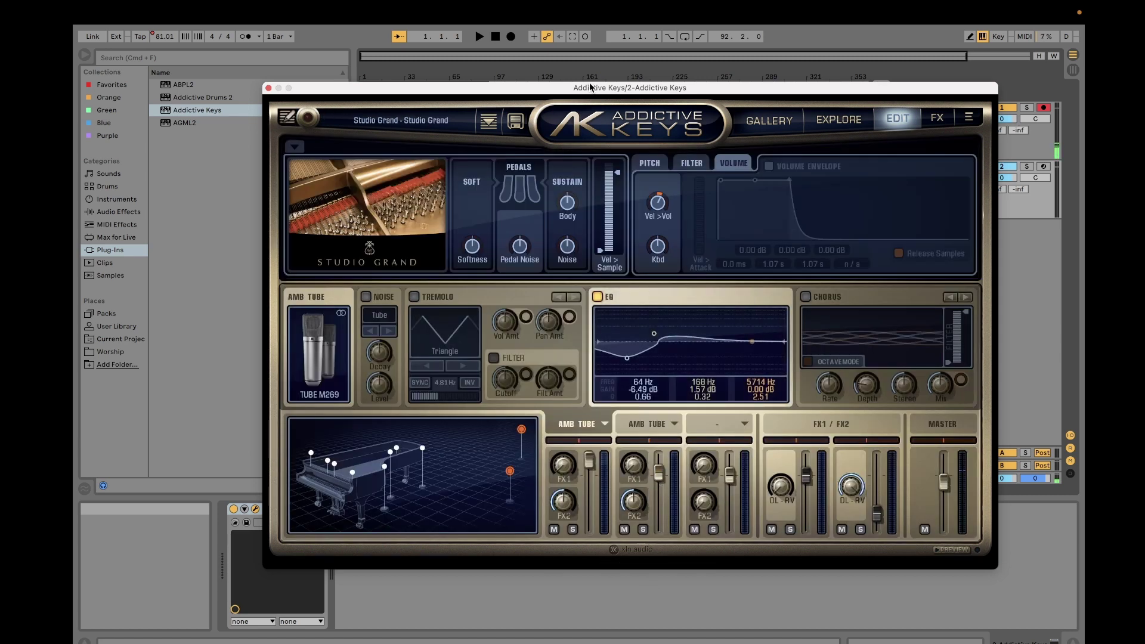
{"action": "left_click_drag", "start_coordinate": [591, 90], "coordinate": [616, 224]}
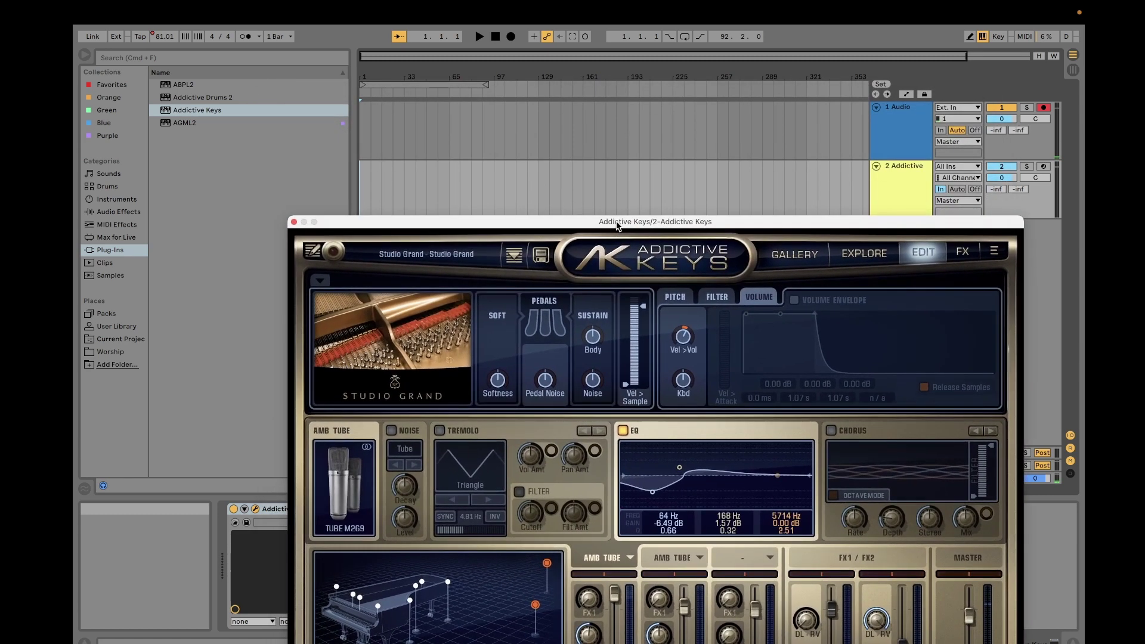
Place the MIDI of Memo 2022-05-22 - 10-31-53 at the start of the Addictive Keys track, importing its tempo and time signature data.
{"action": "left_click", "coordinate": [314, 250]}
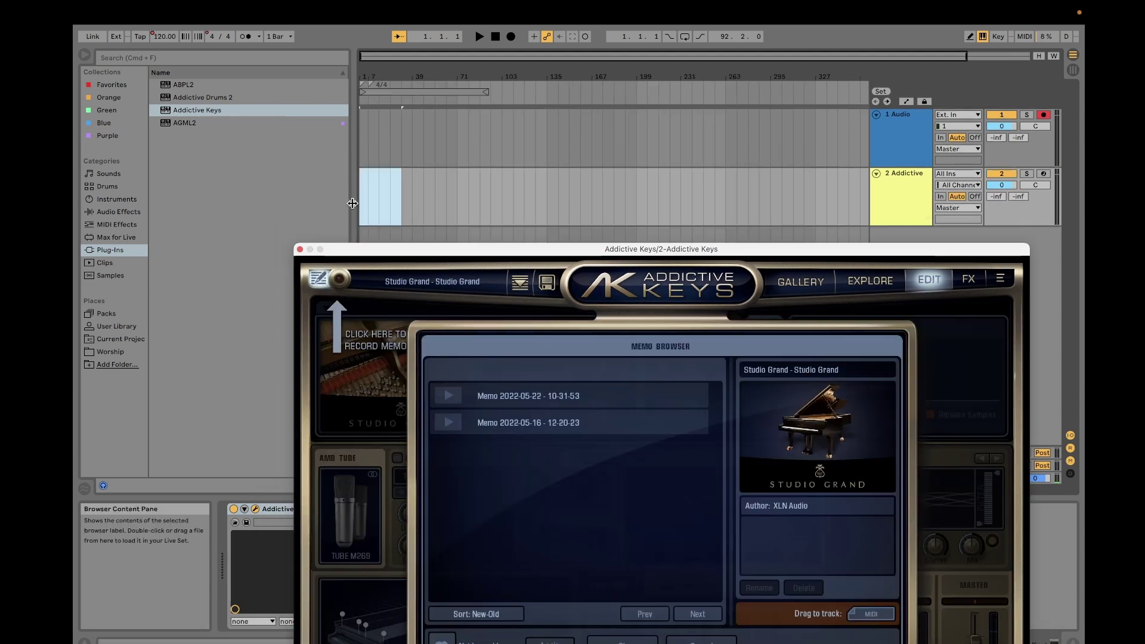
{"action": "left_click", "coordinate": [359, 204]}
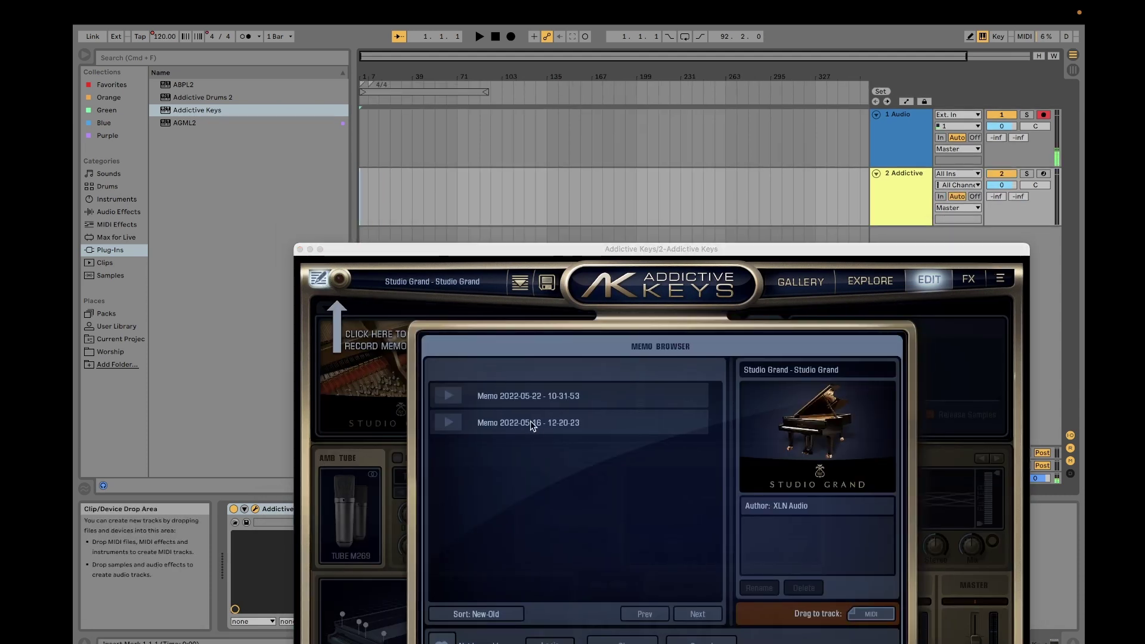
{"action": "left_click", "coordinate": [514, 400]}
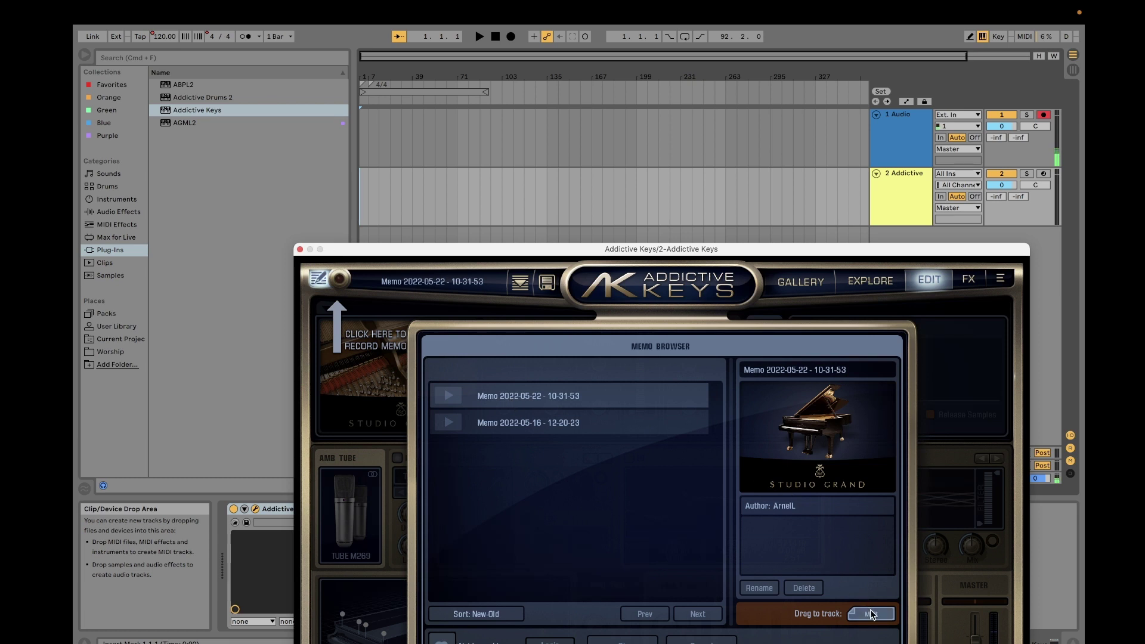
{"action": "mouse_move", "coordinate": [871, 615]}
{"action": "left_mouse_down"}
{"action": "mouse_move", "coordinate": [612, 436]}
{"action": "mouse_move", "coordinate": [376, 191]}
{"action": "mouse_move", "coordinate": [363, 198]}
{"action": "left_mouse_up"}
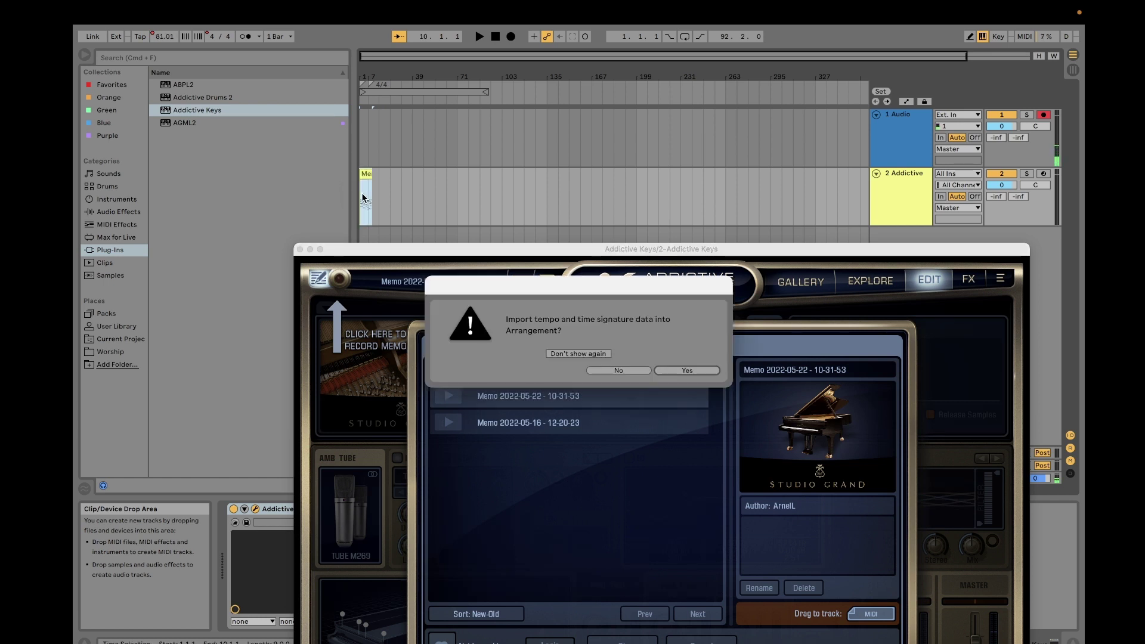
{"action": "left_click", "coordinate": [693, 370]}
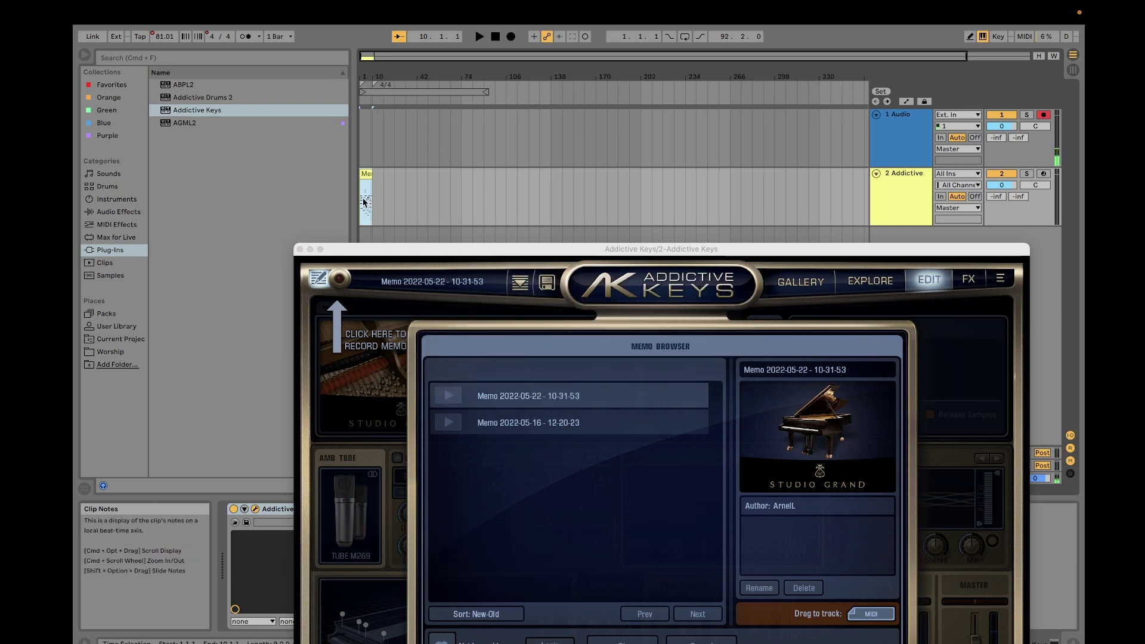
Play back the imported memo clip from the start of the arrangement for a few bars and stop.
{"action": "left_click", "coordinate": [479, 37]}
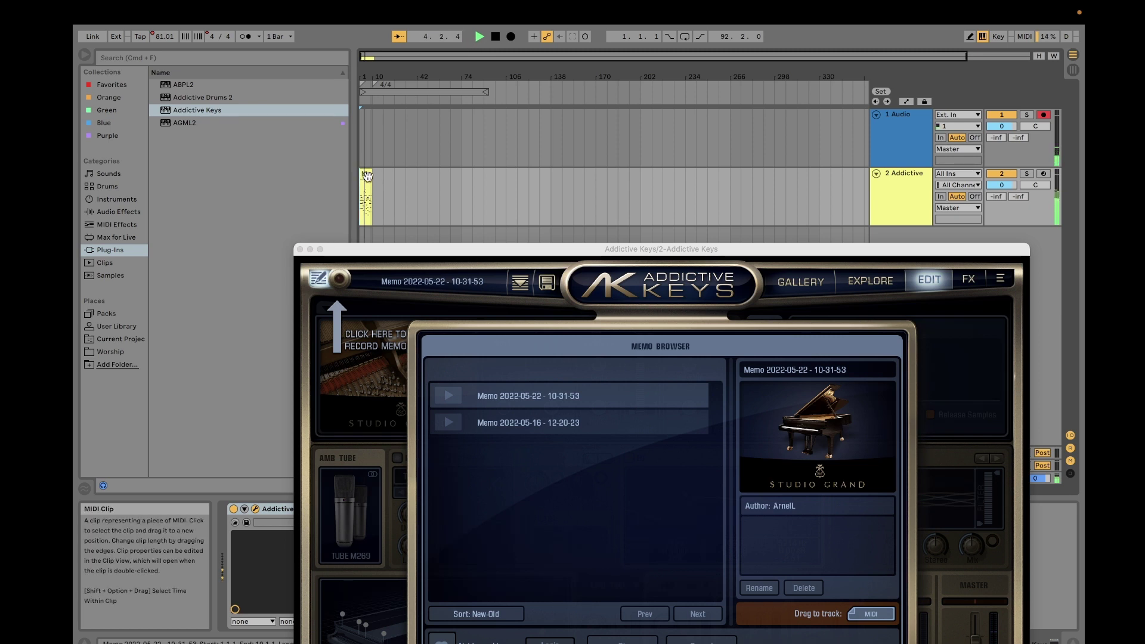
{"action": "left_click", "coordinate": [496, 36]}
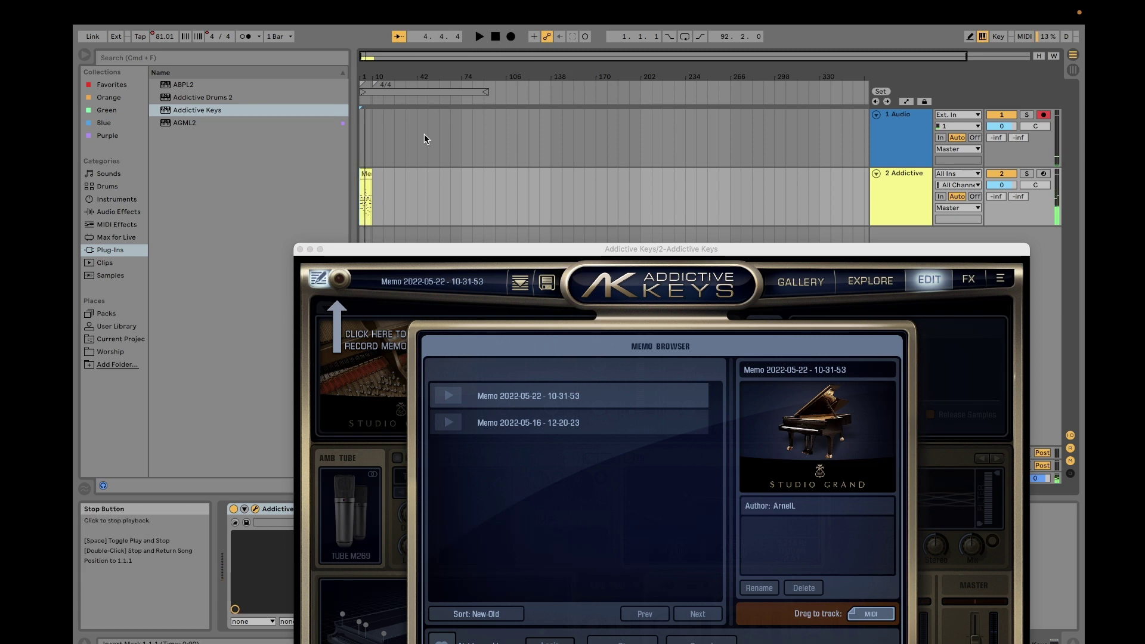
Paste a copy of the memo clip at bar 10, directly after the original, and play the arrangement past the join.
{"action": "left_click", "coordinate": [370, 203]}
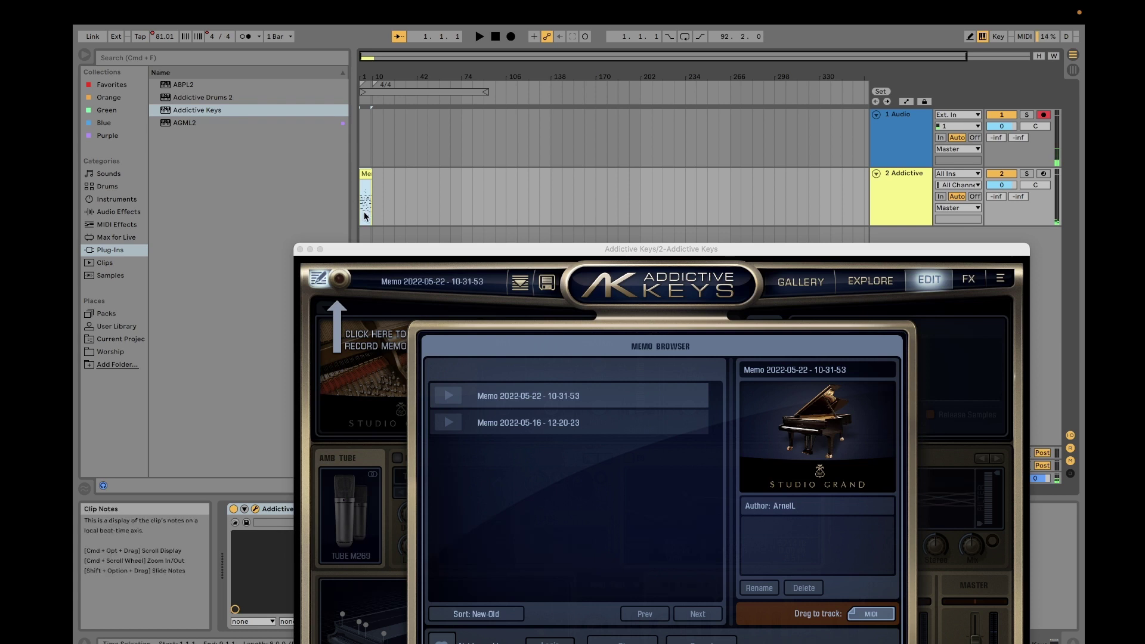
{"action": "left_click", "coordinate": [374, 209]}
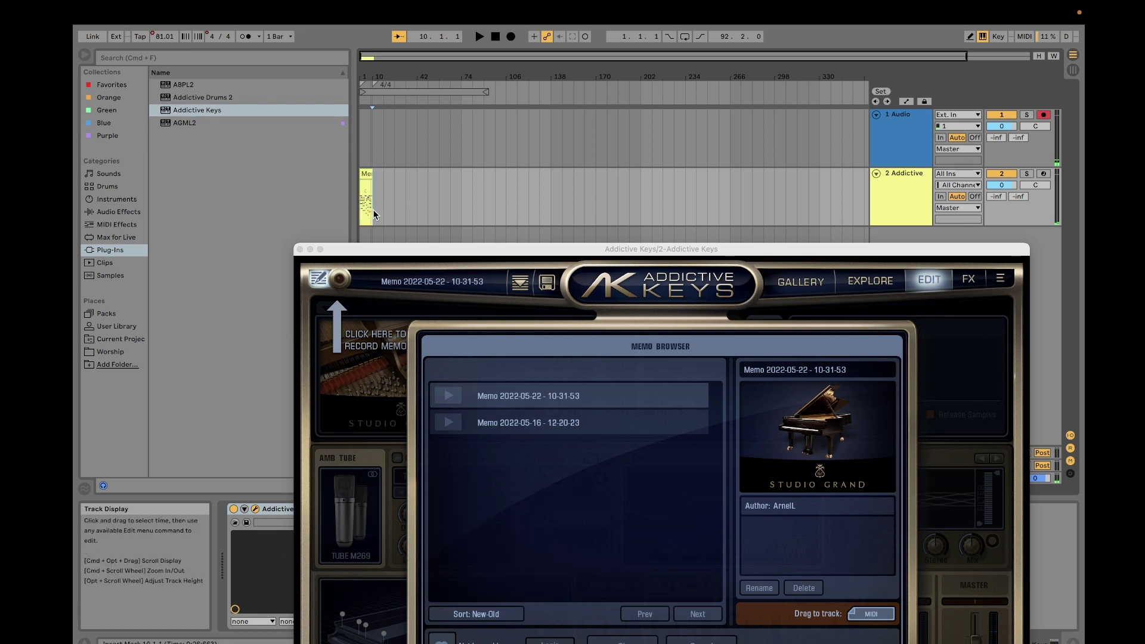
{"action": "key", "text": "super+v"}
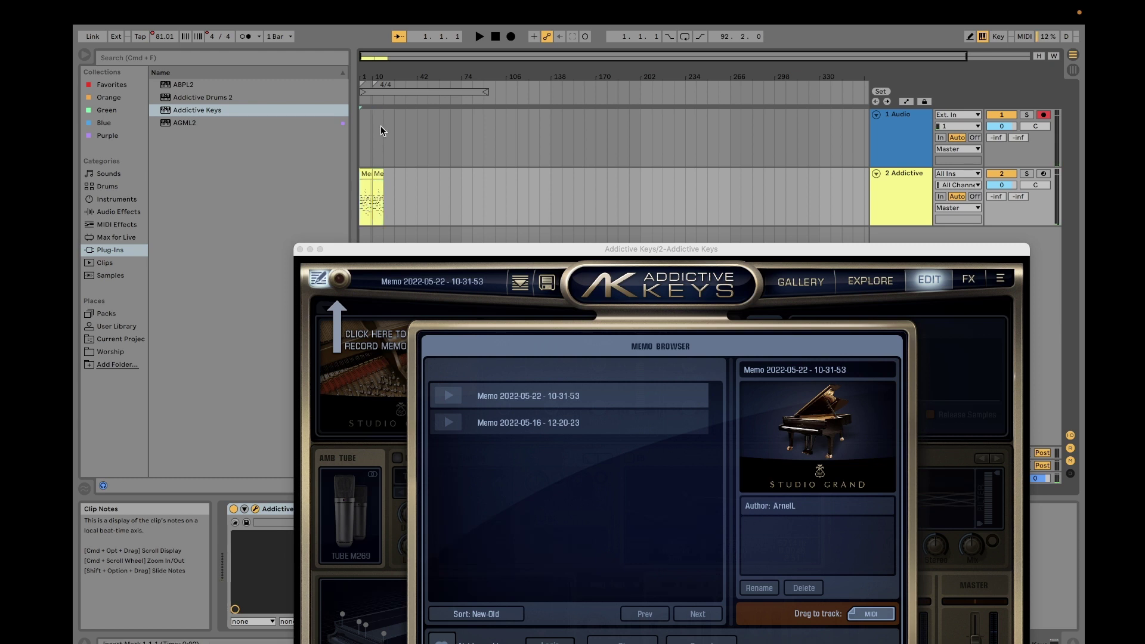
{"action": "left_click", "coordinate": [478, 39]}
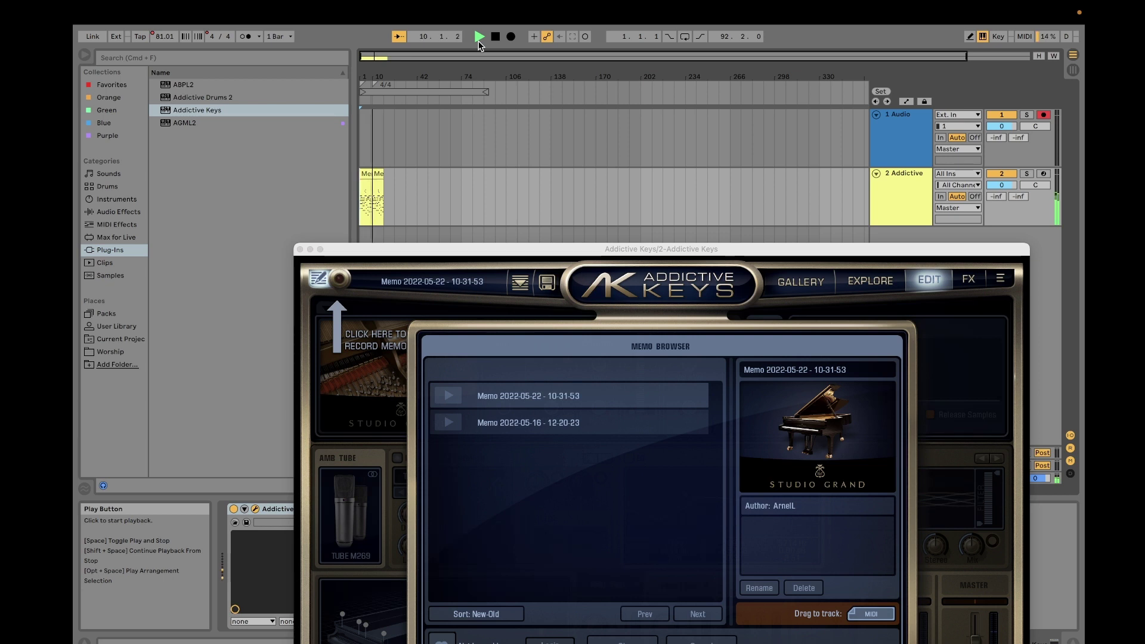
{"action": "left_click", "coordinate": [495, 37]}
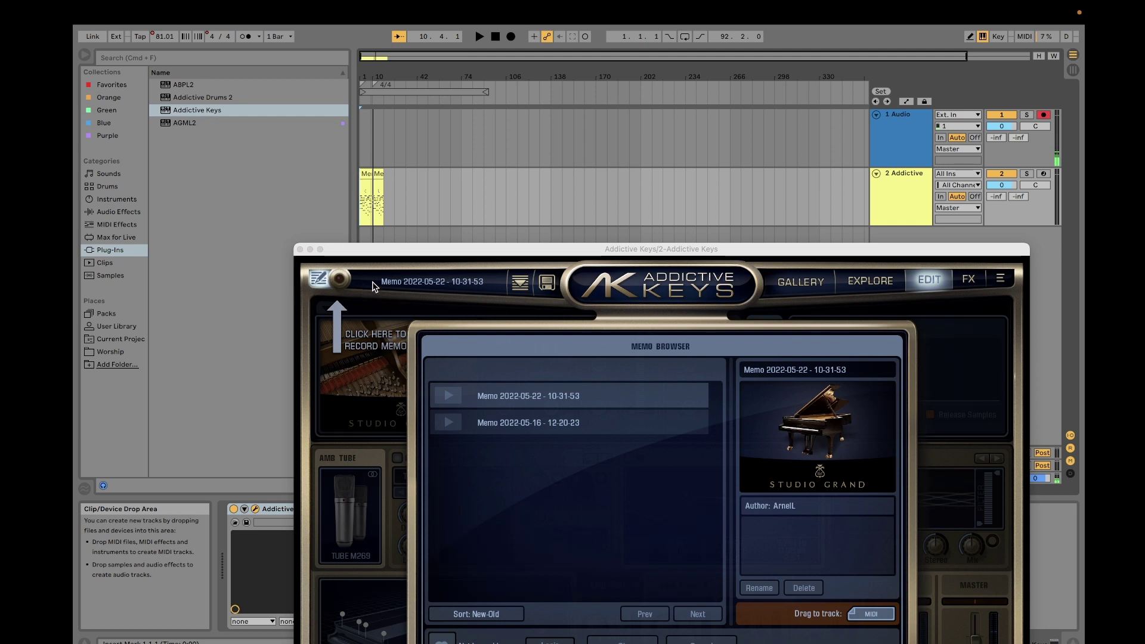
Move the Addictive Keys window up and cancel out of the memo browser to return to the instrument's edit page.
{"action": "left_click", "coordinate": [581, 255]}
{"action": "left_click_drag", "start_coordinate": [581, 255], "coordinate": [584, 143]}
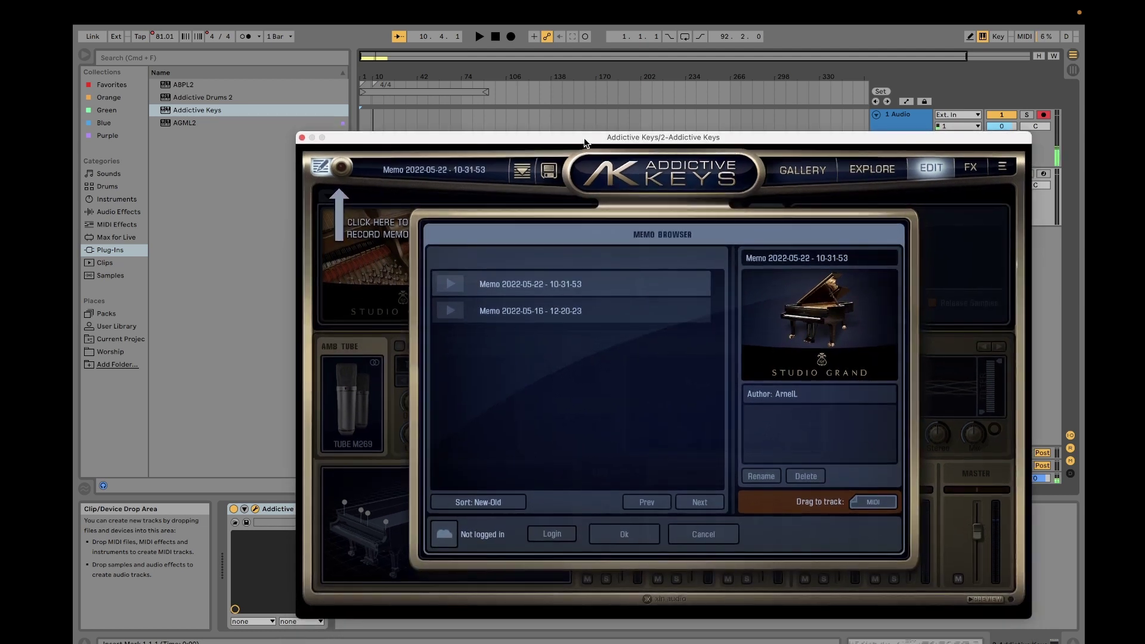
{"action": "left_click", "coordinate": [692, 529]}
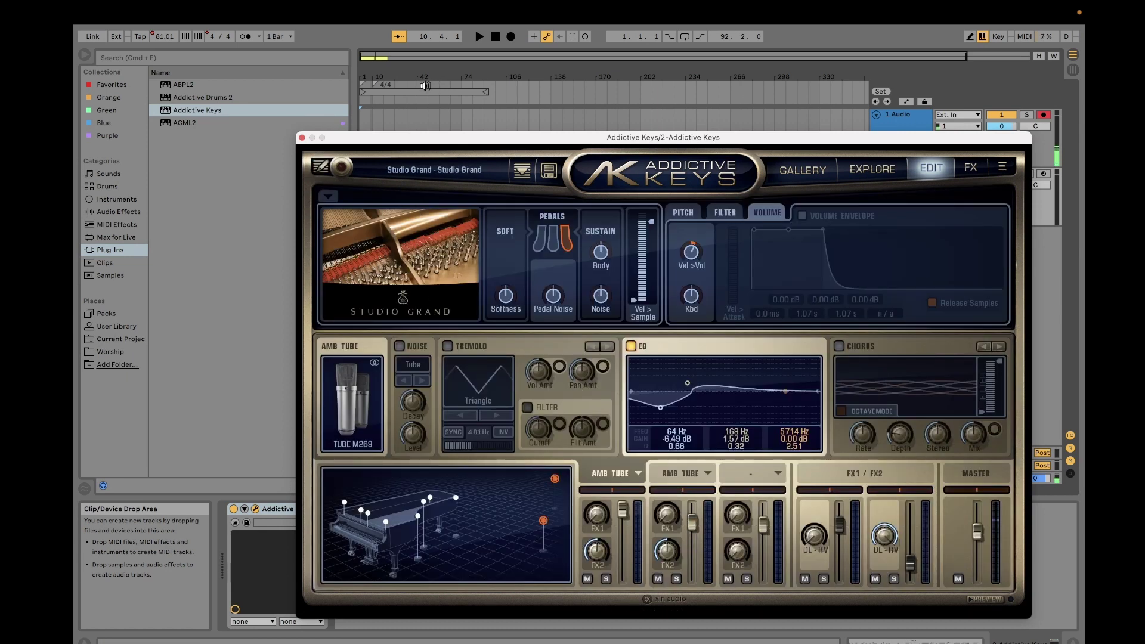
During playback, audition Close Ribbon (wide) and Close Tube (XY) on the first microphone channel, and finish on Middle Tube (wide).
{"action": "left_click", "coordinate": [479, 37]}
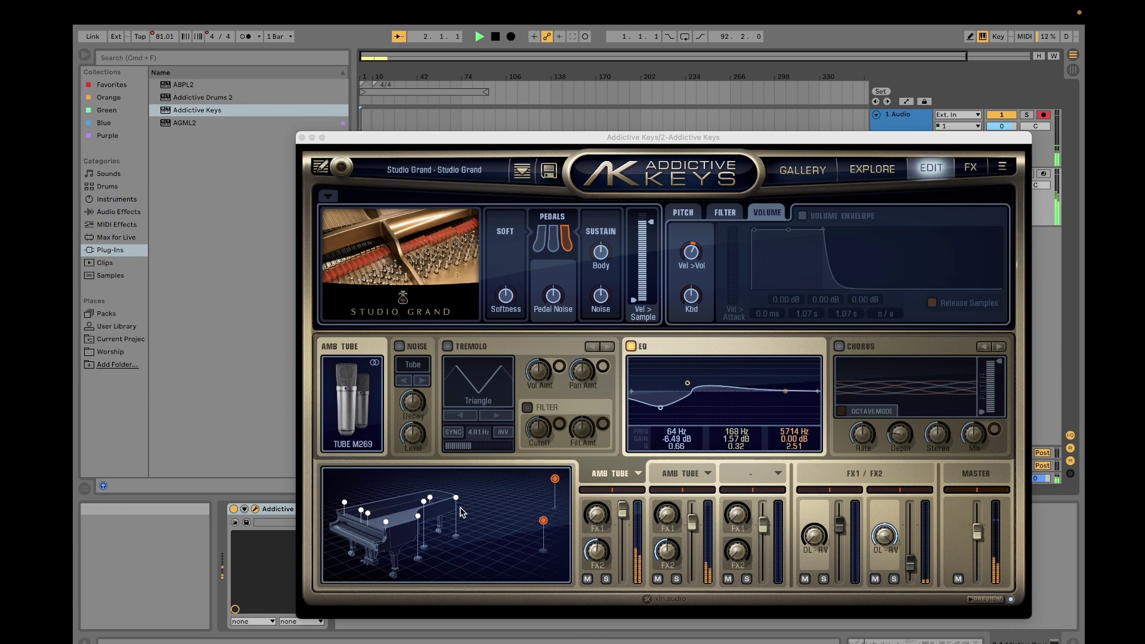
{"action": "left_click", "coordinate": [365, 421]}
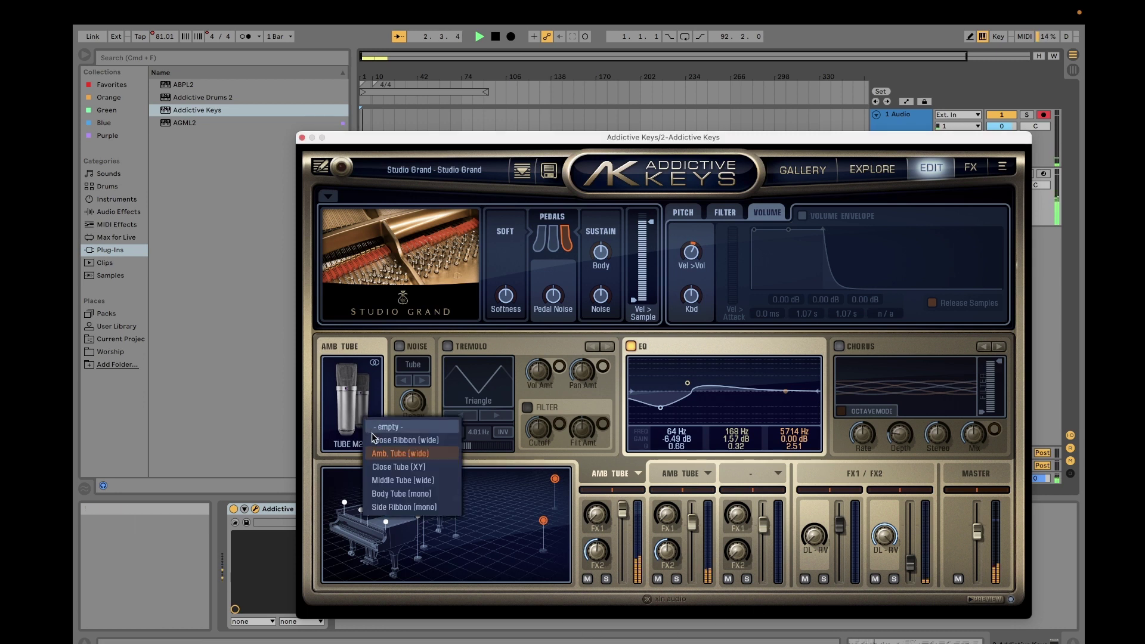
{"action": "left_click", "coordinate": [373, 438]}
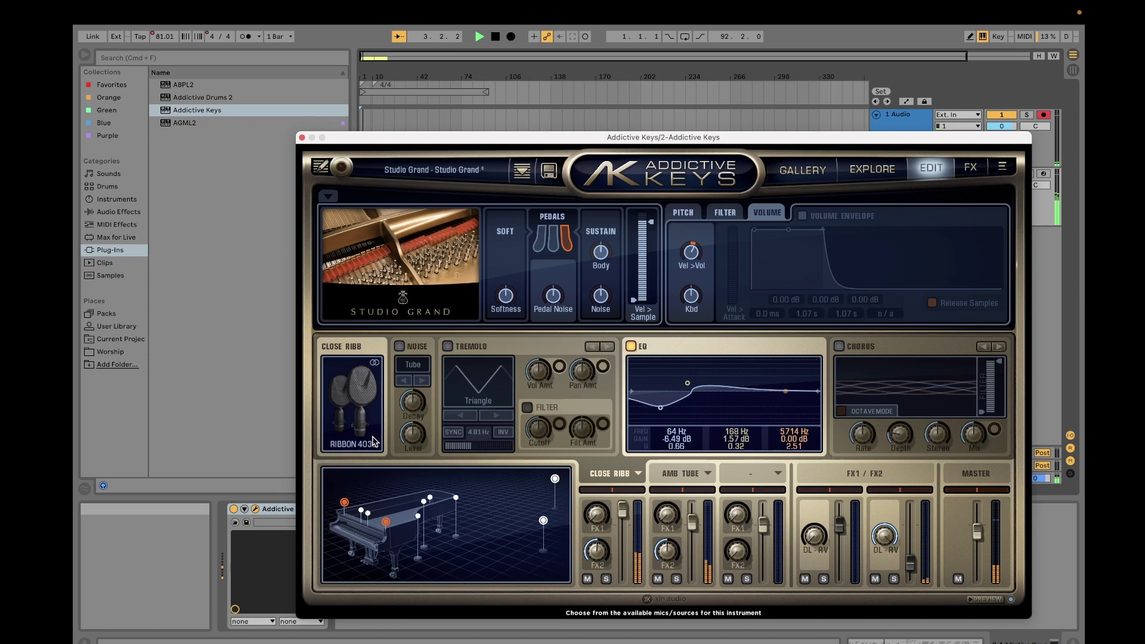
{"action": "left_click", "coordinate": [360, 421]}
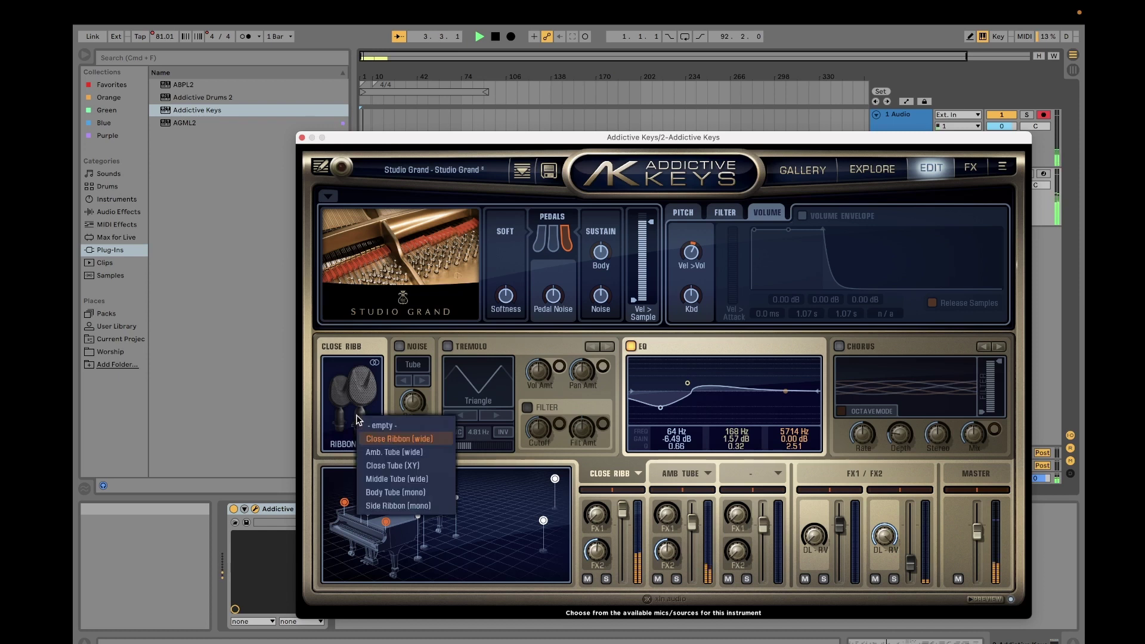
{"action": "left_click", "coordinate": [371, 467]}
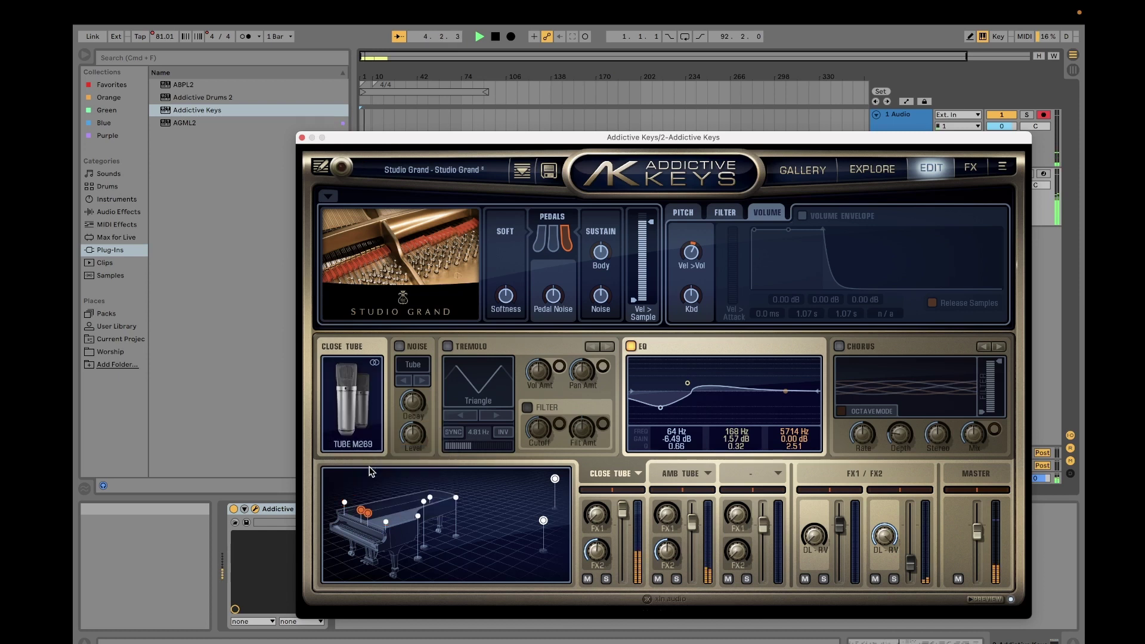
{"action": "left_click", "coordinate": [349, 411]}
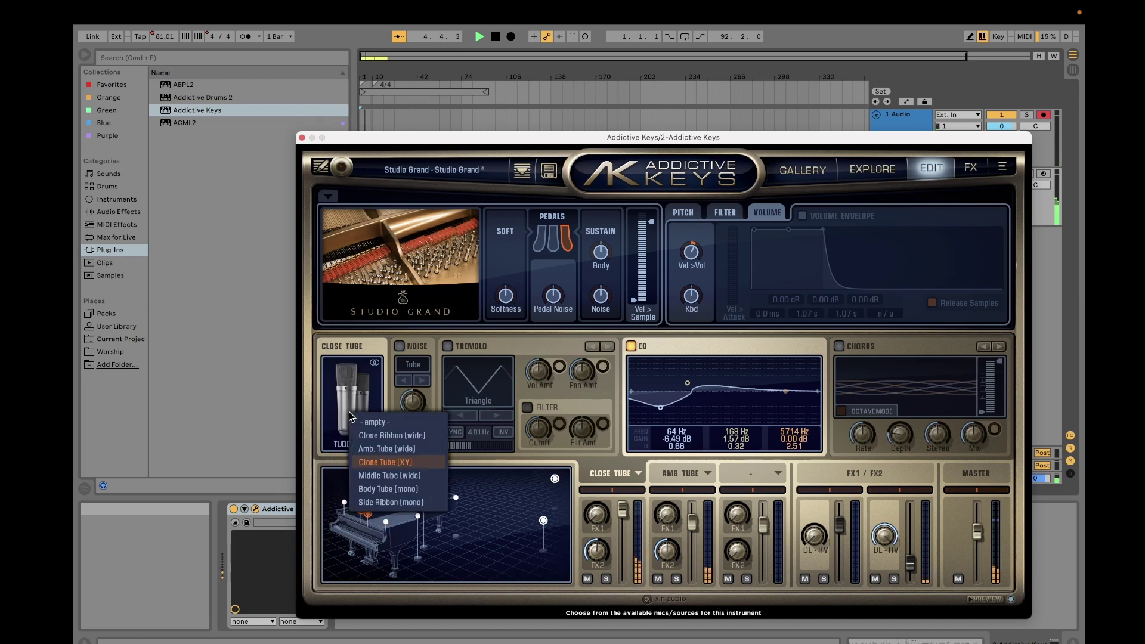
{"action": "left_click", "coordinate": [368, 475]}
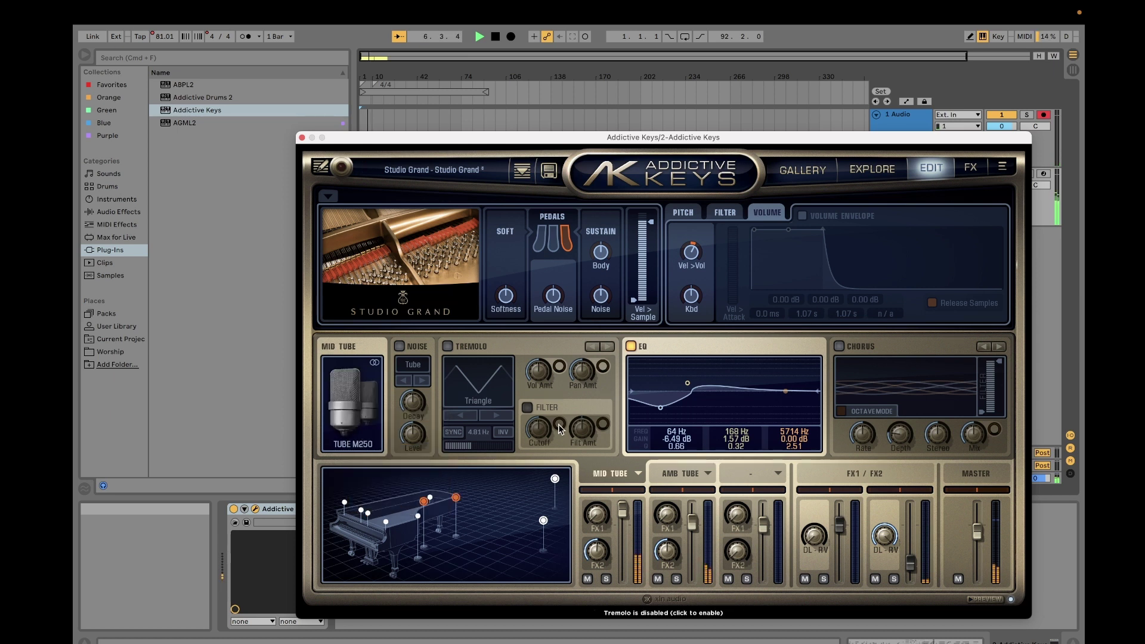
Try the Tremolo effect on the first microphone channel and switch it off again.
{"action": "left_click", "coordinate": [447, 351]}
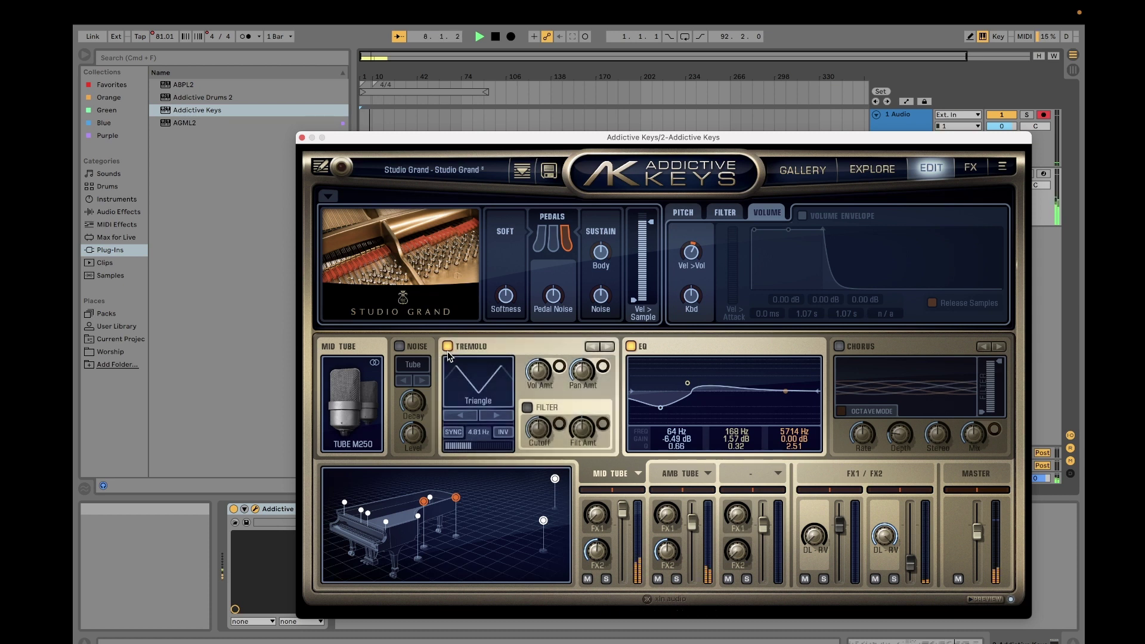
{"action": "left_click", "coordinate": [447, 349]}
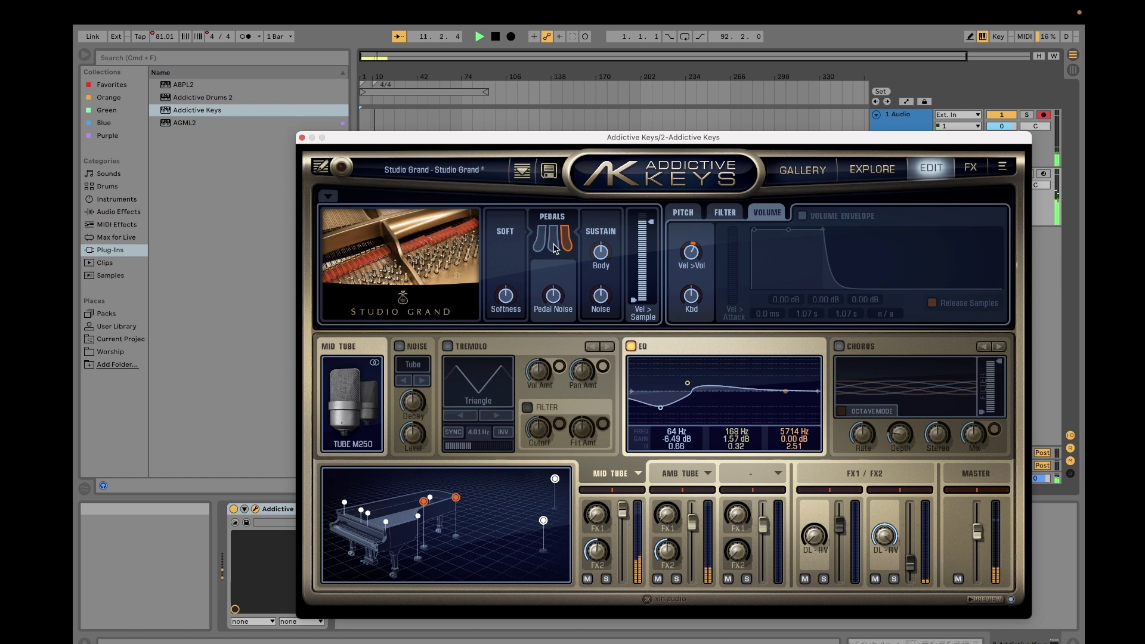
In the Pitch section, set Dissonance to 30% and try Sample Shift at -3 st and -1 st.
{"action": "left_click", "coordinate": [684, 212]}
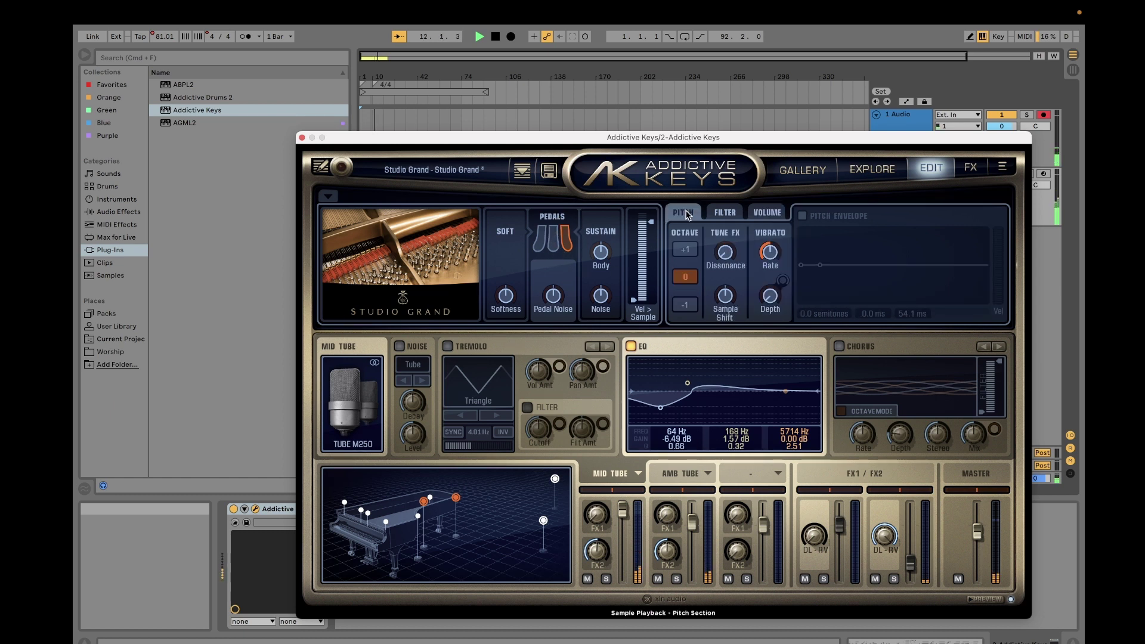
{"action": "mouse_move", "coordinate": [722, 258]}
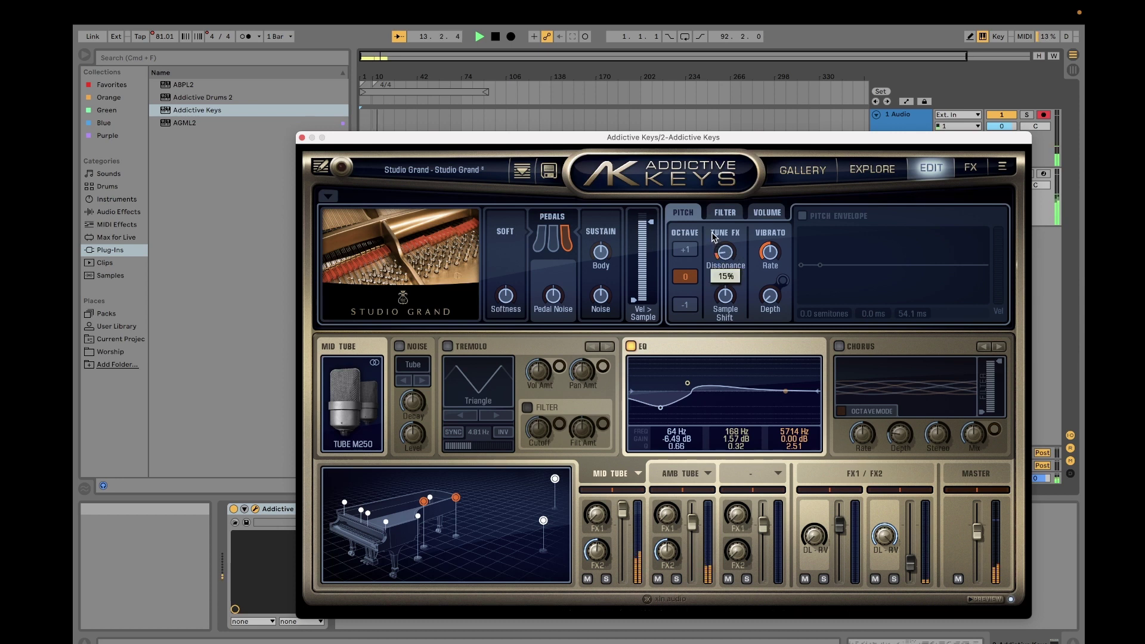
{"action": "left_click_drag", "start_coordinate": [725, 255], "coordinate": [724, 239]}
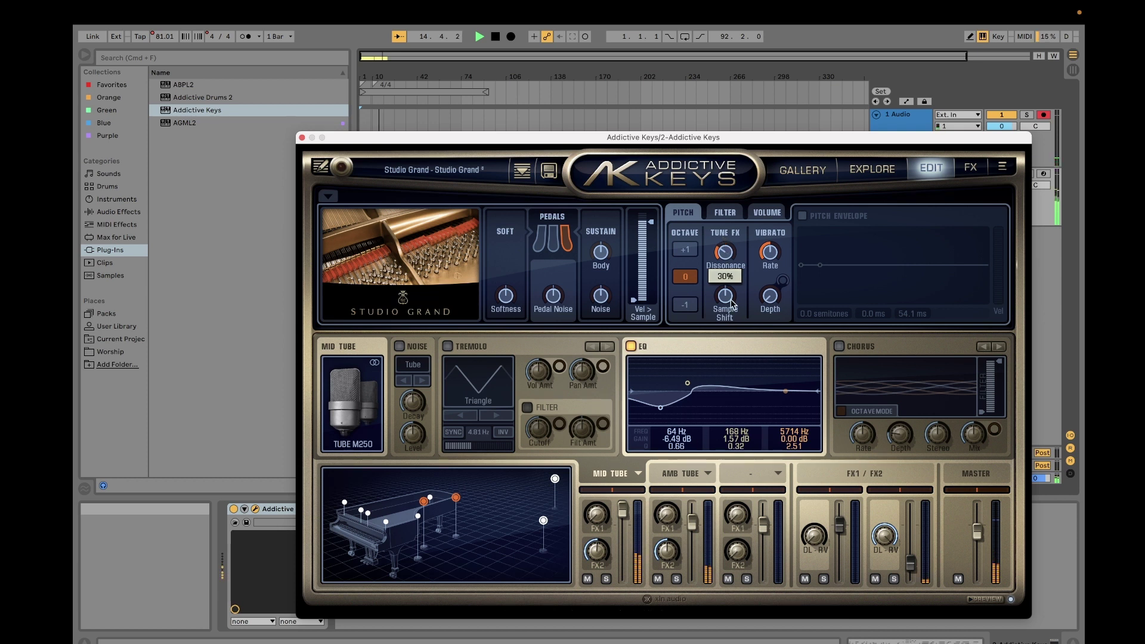
{"action": "mouse_move", "coordinate": [719, 285]}
{"action": "left_click_drag", "start_coordinate": [749, 309], "coordinate": [711, 301]}
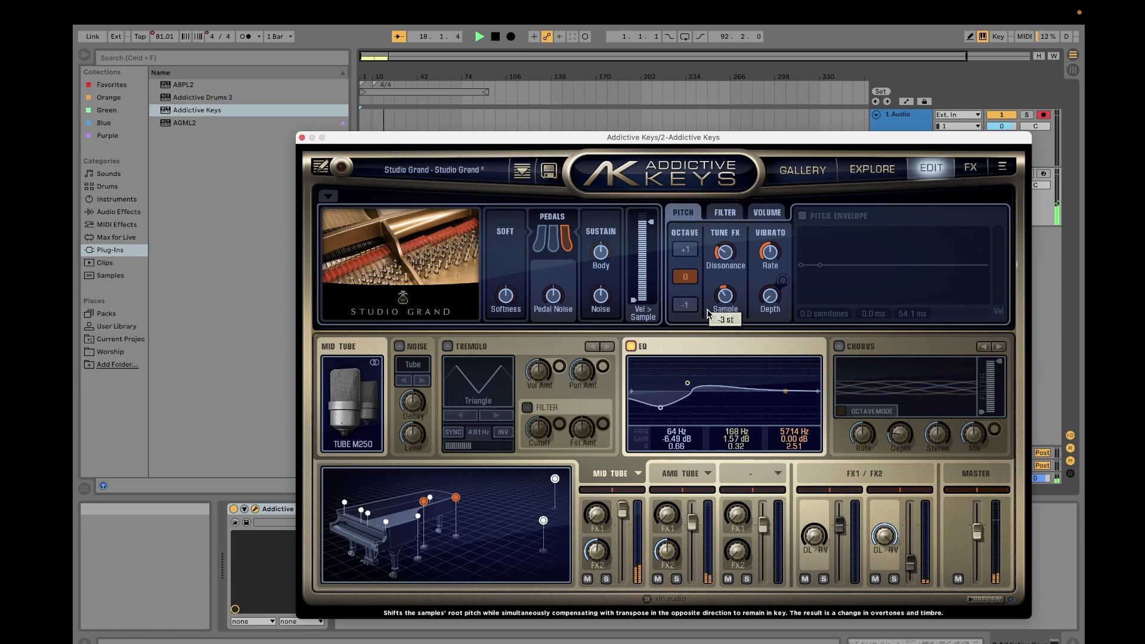
{"action": "left_click_drag", "start_coordinate": [708, 313], "coordinate": [734, 285]}
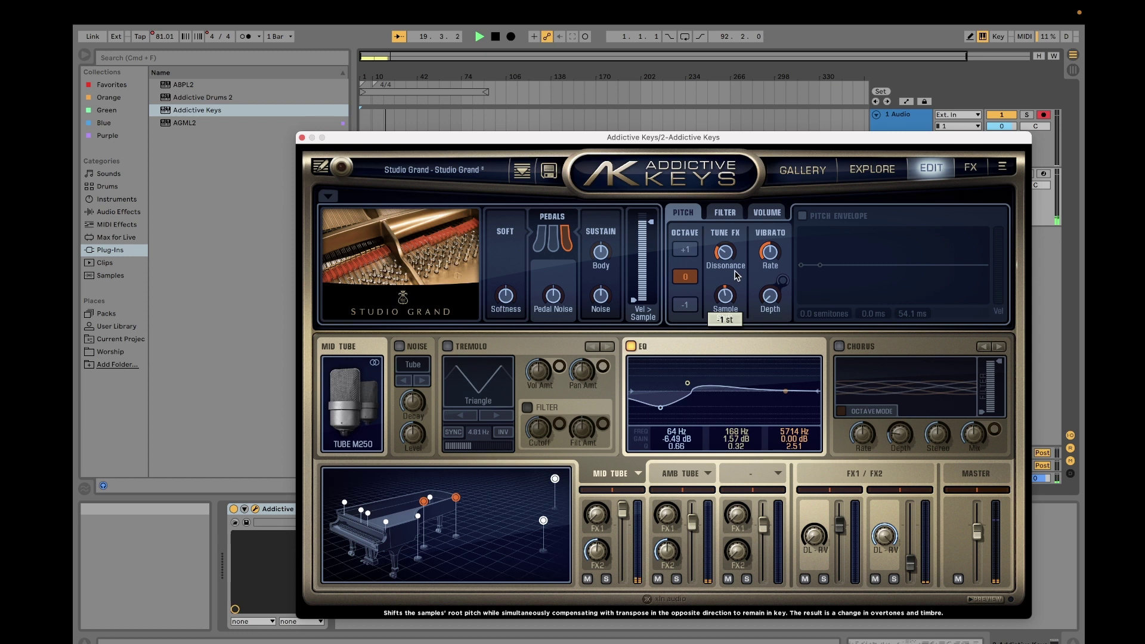
Restart playback from the beginning and adjust the Vibrato Depth to 1%.
{"action": "left_click", "coordinate": [479, 37]}
{"action": "left_click", "coordinate": [763, 294]}
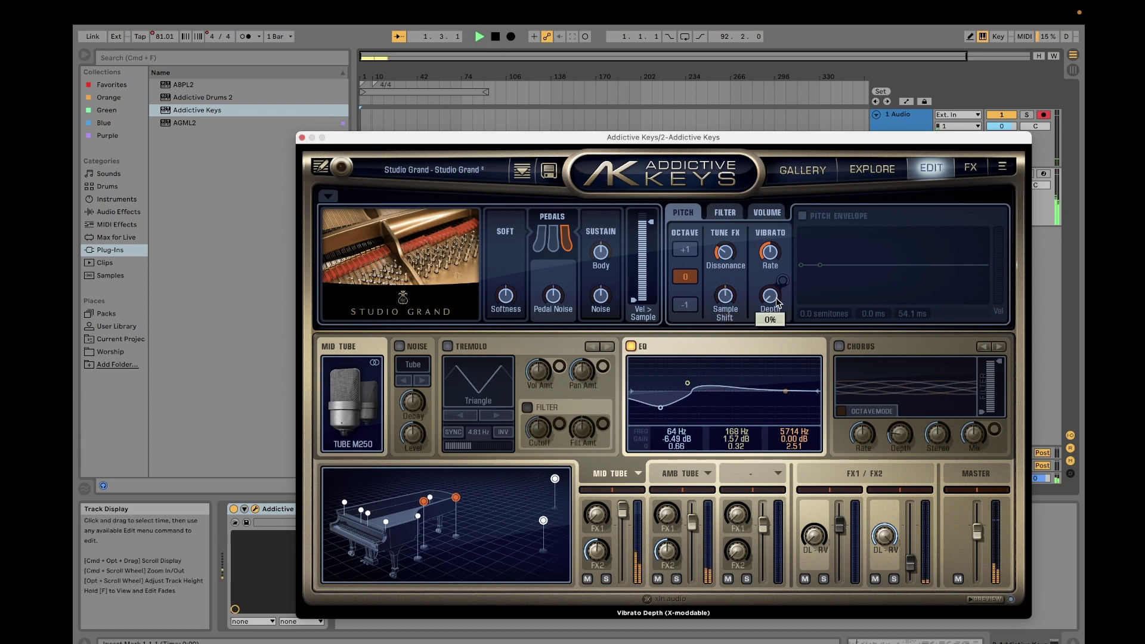
{"action": "mouse_move", "coordinate": [760, 286]}
{"action": "left_mouse_down"}
{"action": "mouse_move", "coordinate": [760, 274]}
{"action": "mouse_move", "coordinate": [768, 308]}
{"action": "left_mouse_up"}
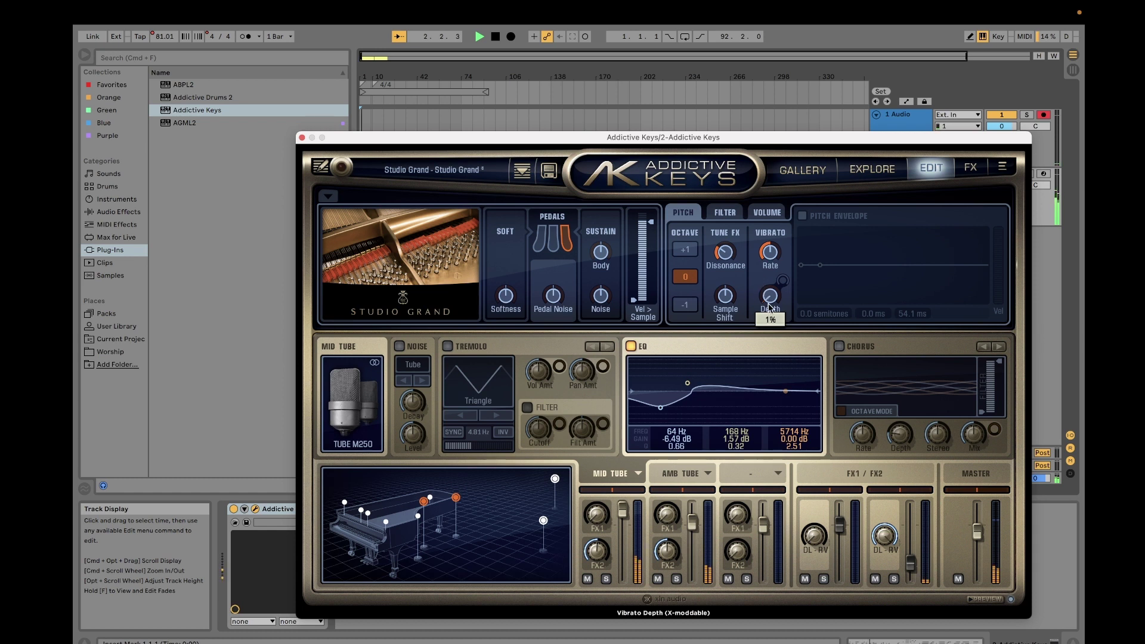
Reshape the filter envelope with a 74% start level, a 146 ms first stage, and lower levels of 70% and 49%.
{"action": "left_click", "coordinate": [726, 214]}
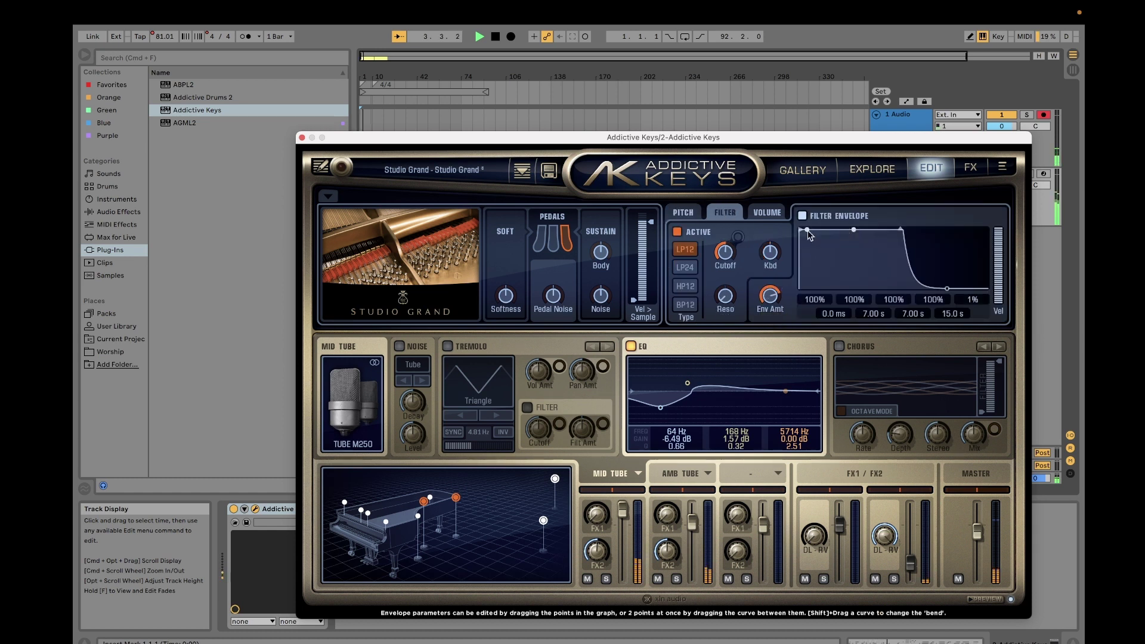
{"action": "left_click_drag", "start_coordinate": [855, 230], "coordinate": [911, 269]}
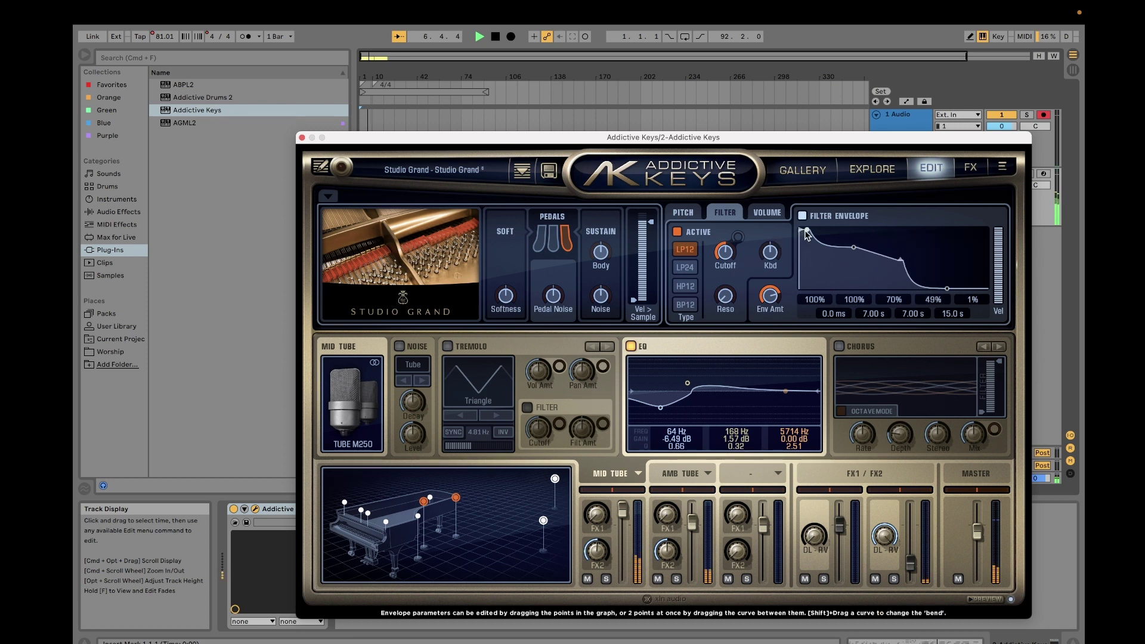
{"action": "left_click_drag", "start_coordinate": [807, 230], "coordinate": [814, 230]}
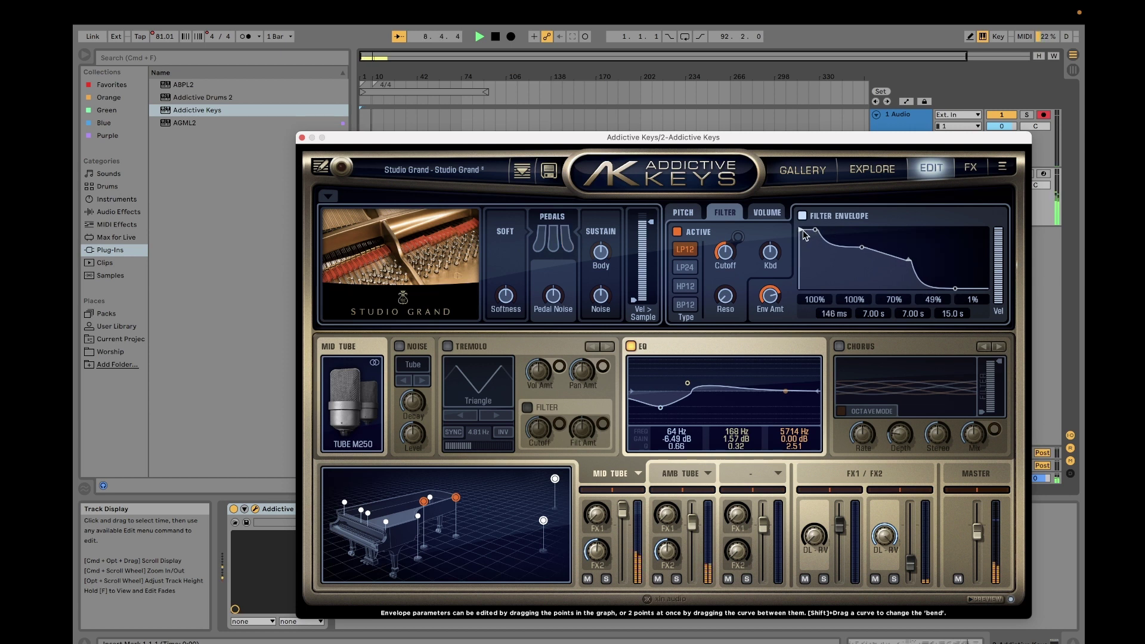
{"action": "left_click_drag", "start_coordinate": [801, 233], "coordinate": [807, 250]}
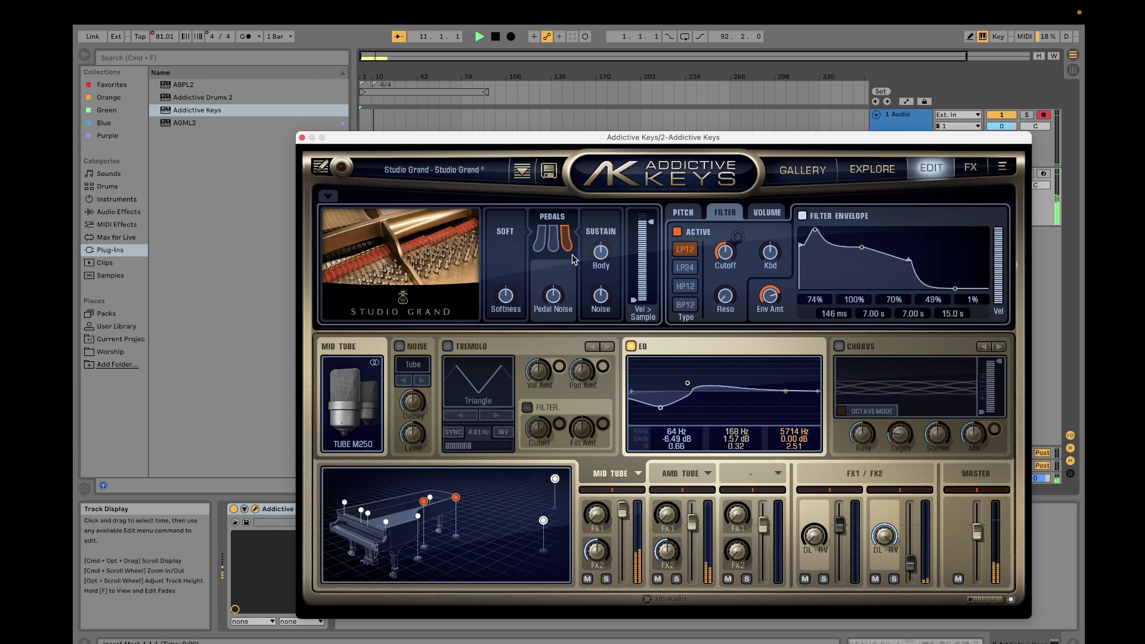
Try Phaser, including its LFO waveform choices, and Tremolo in the MultiFX slot after the EQ, and finish on Compress & Distort.
{"action": "left_click", "coordinate": [859, 348]}
{"action": "left_click", "coordinate": [875, 368]}
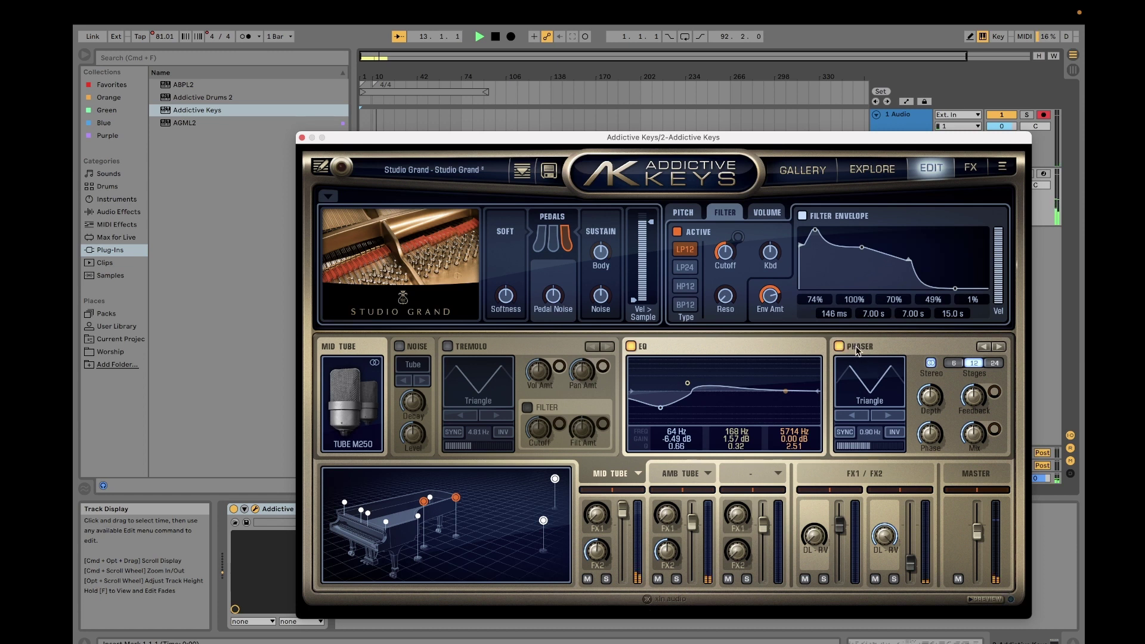
{"action": "left_click", "coordinate": [867, 370]}
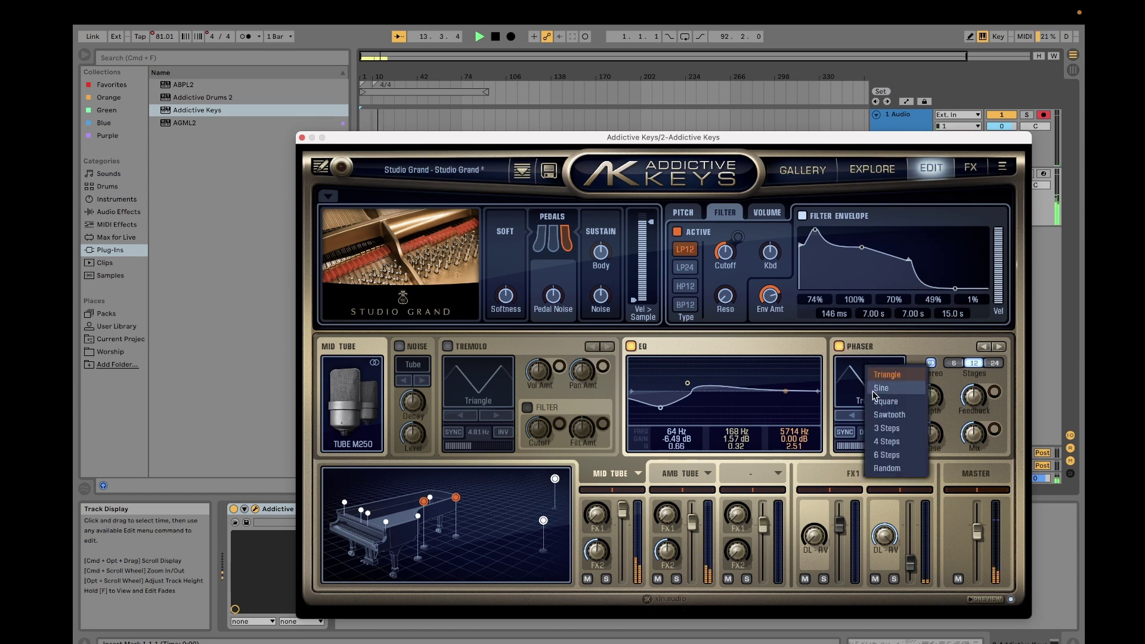
{"action": "left_click", "coordinate": [868, 377]}
{"action": "left_click", "coordinate": [859, 347]}
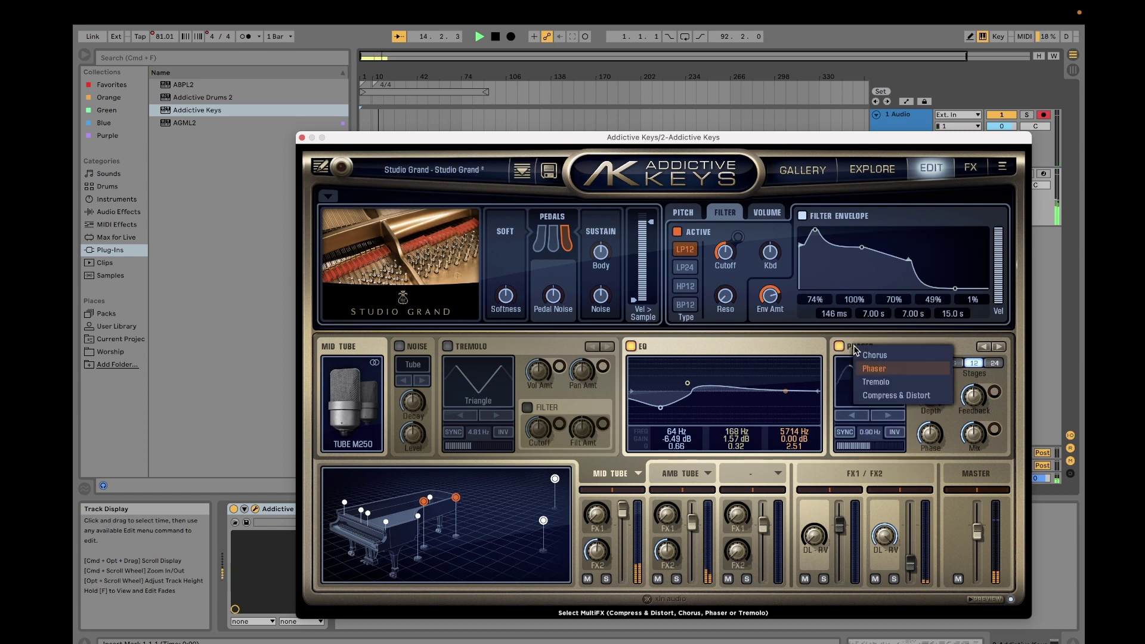
{"action": "left_click", "coordinate": [875, 382]}
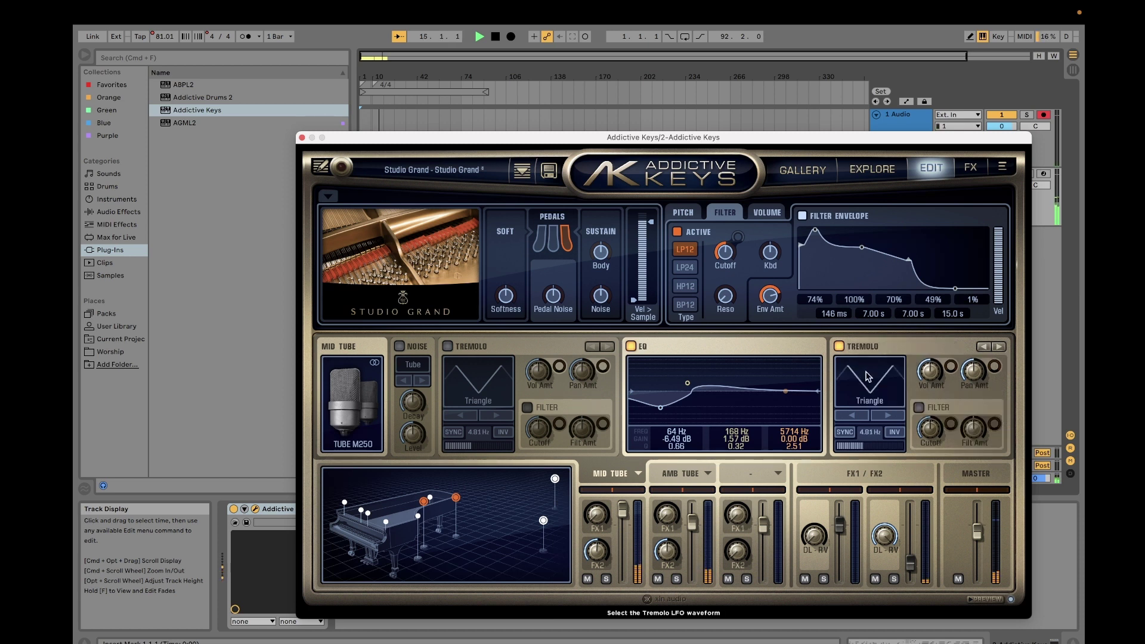
{"action": "left_click", "coordinate": [861, 348]}
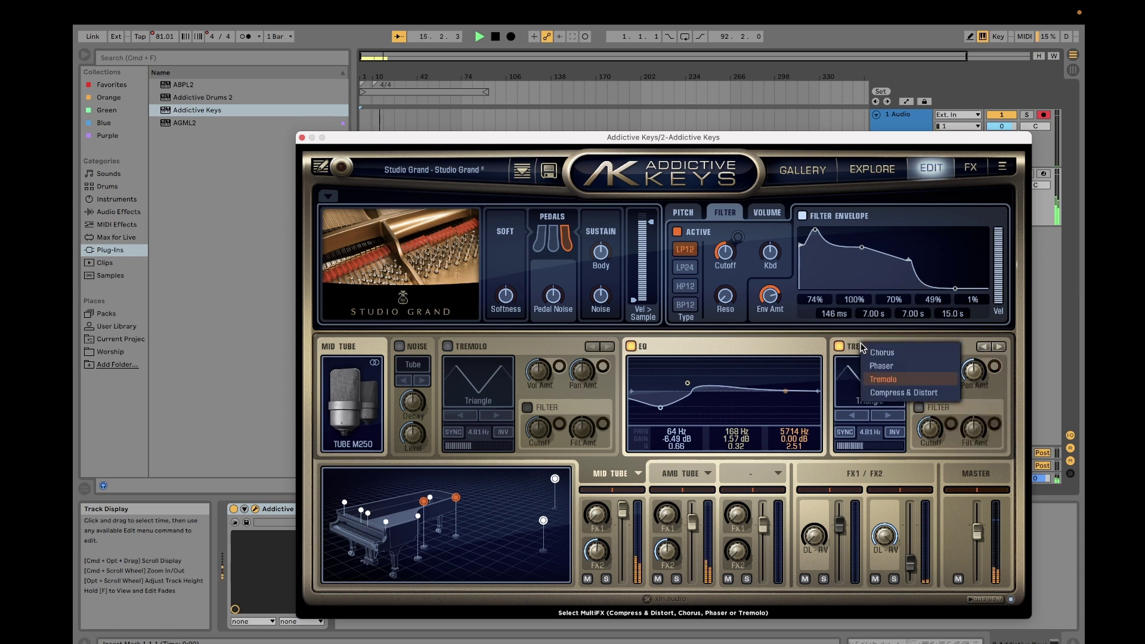
{"action": "left_click", "coordinate": [877, 392]}
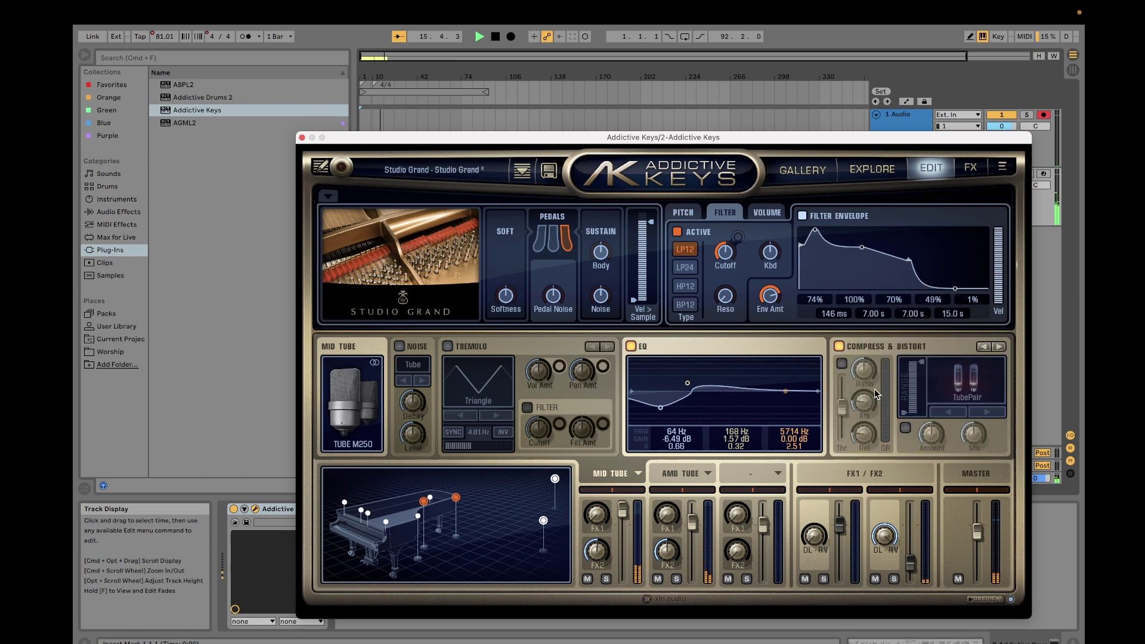
Change the MultiFX slot after the EQ to Chorus and switch that effect off.
{"action": "left_click", "coordinate": [857, 342]}
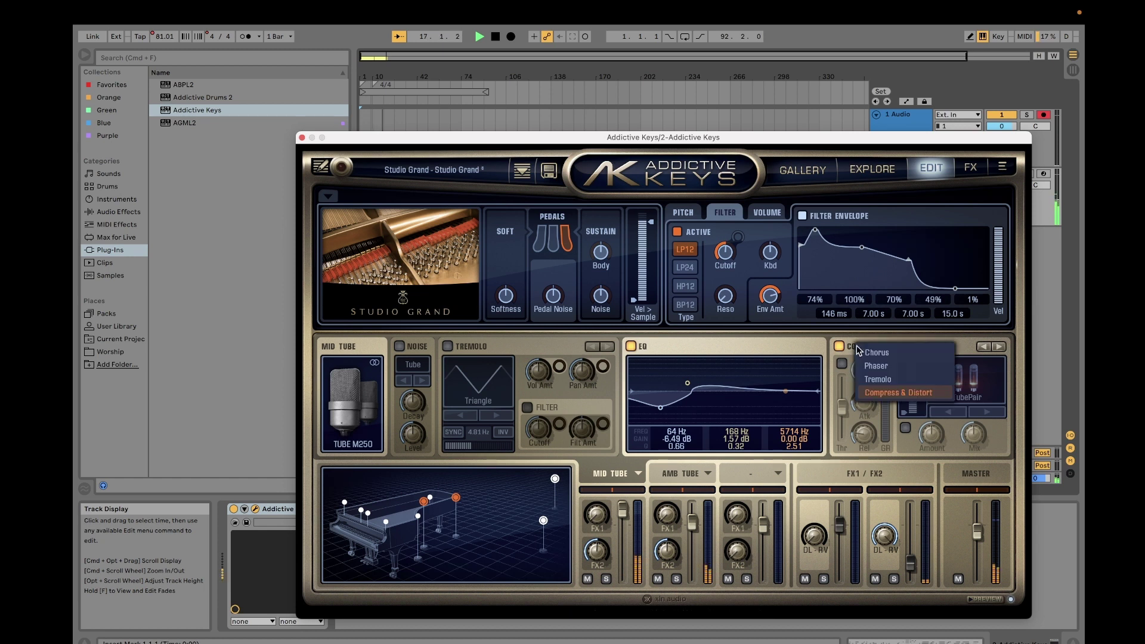
{"action": "left_click", "coordinate": [862, 352]}
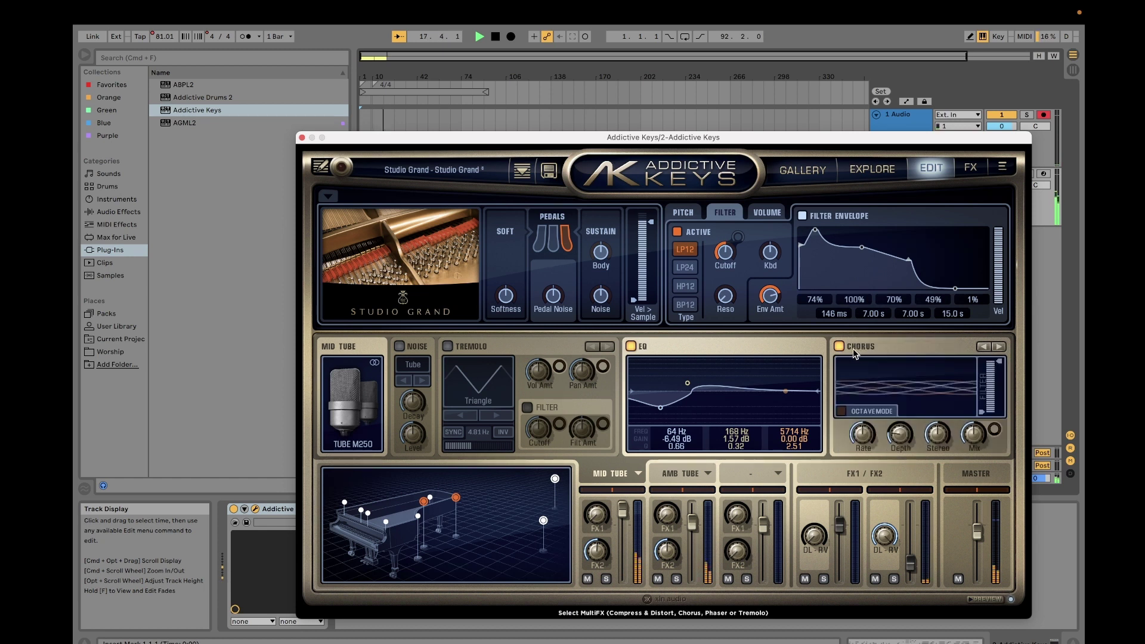
{"action": "left_click", "coordinate": [840, 346]}
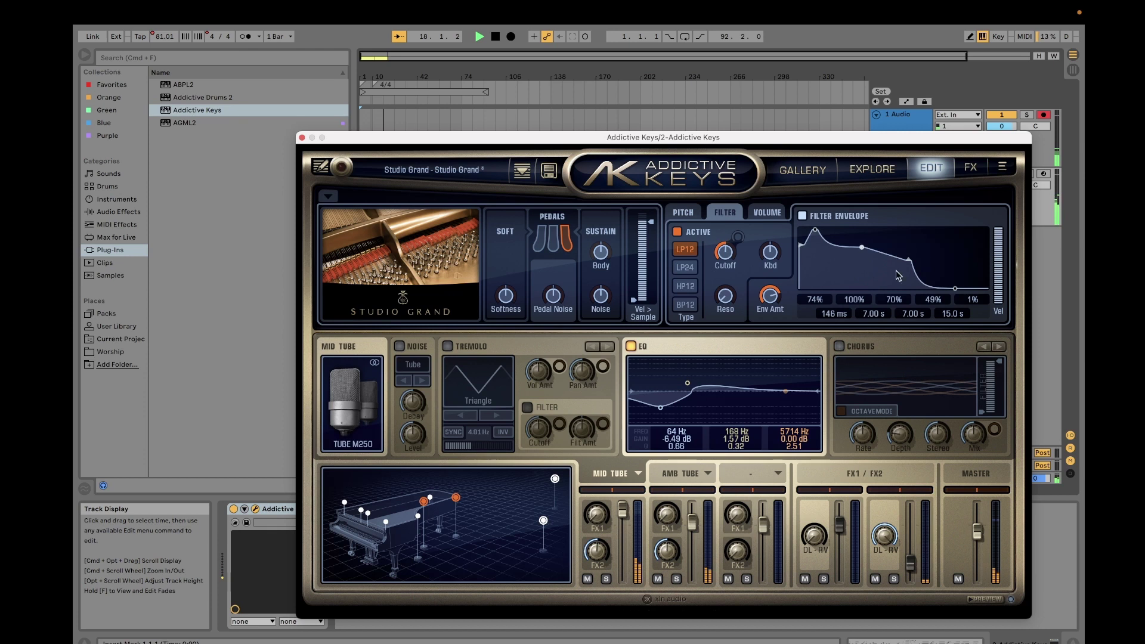
With playback restarted from the beginning, set the FX1 Delerb reverb type to Hall and the master level to -2.14 dB.
{"action": "left_click", "coordinate": [969, 169]}
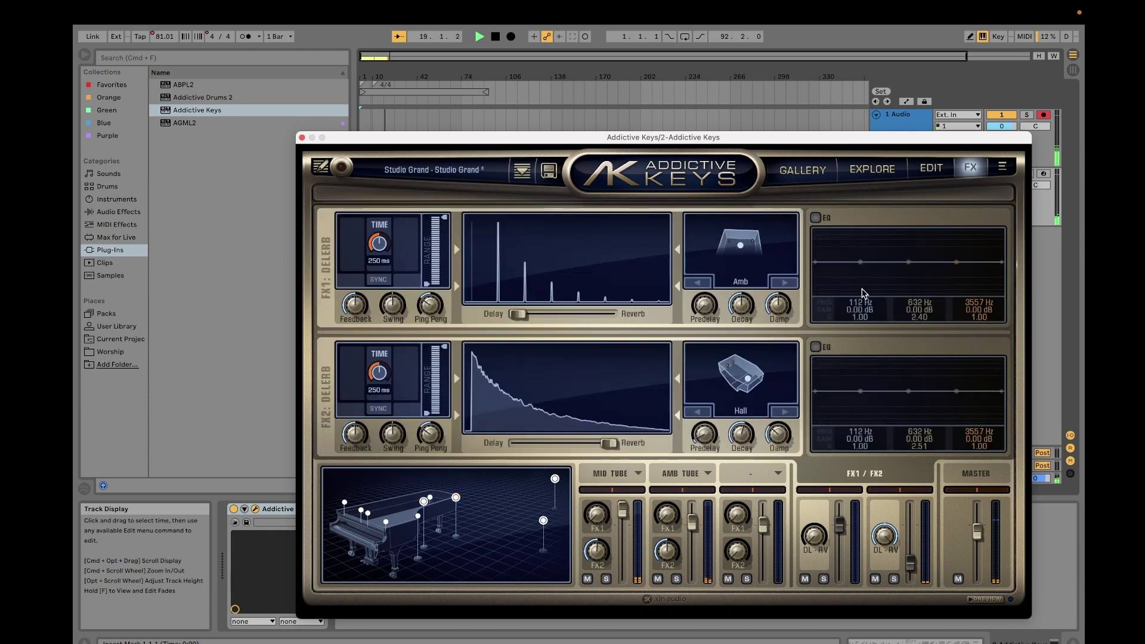
{"action": "mouse_move", "coordinate": [468, 27]}
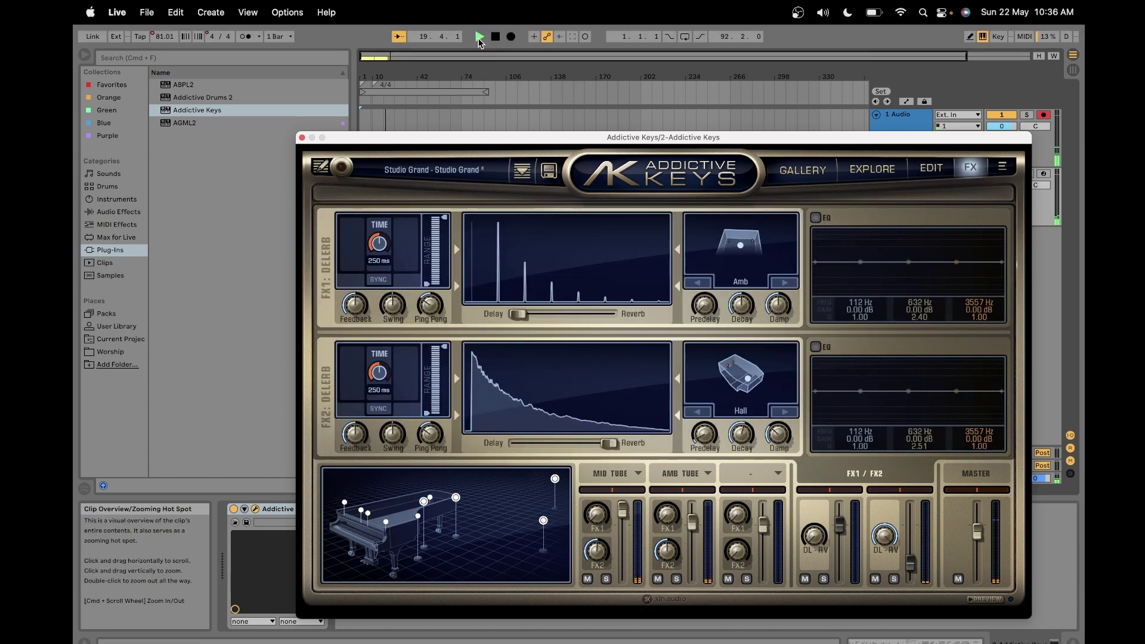
{"action": "left_click", "coordinate": [539, 122]}
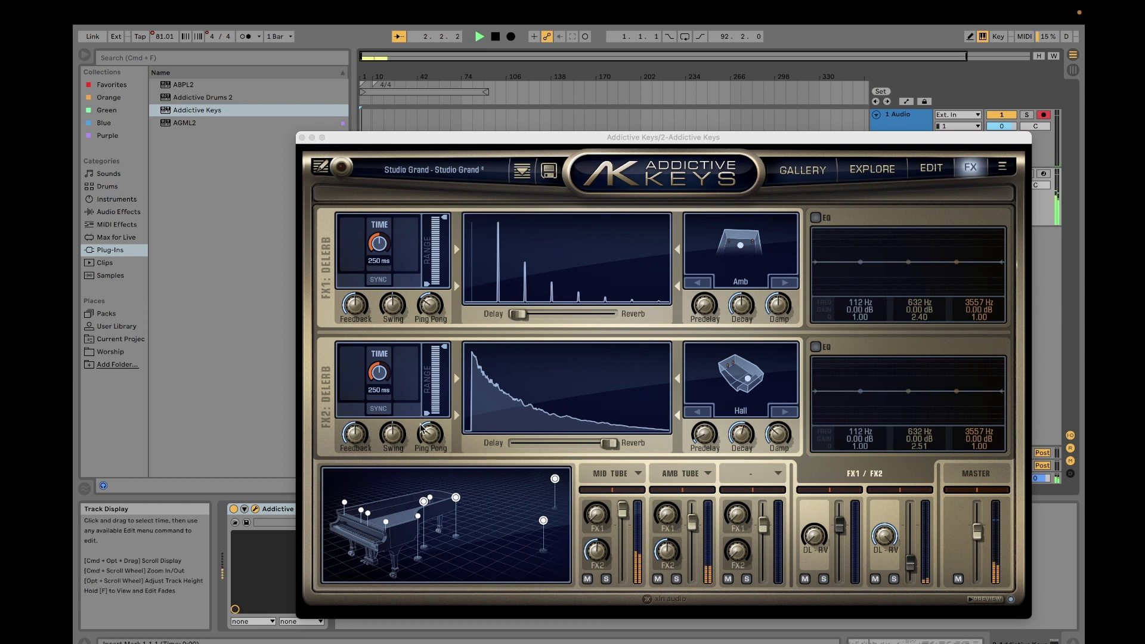
{"action": "left_click", "coordinate": [745, 261]}
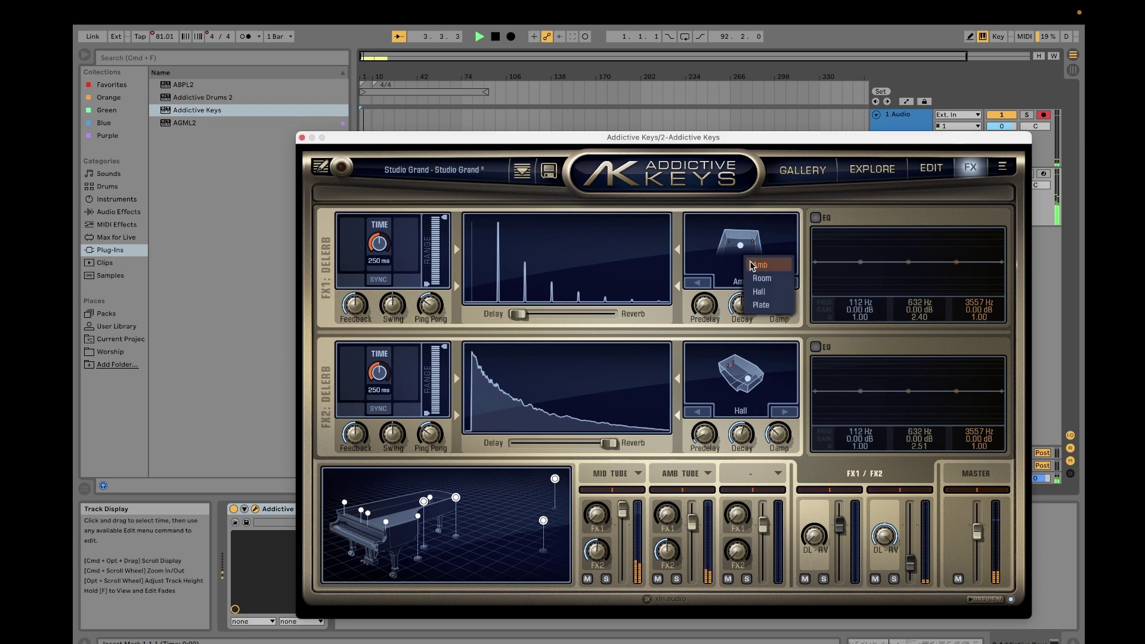
{"action": "left_click", "coordinate": [760, 291]}
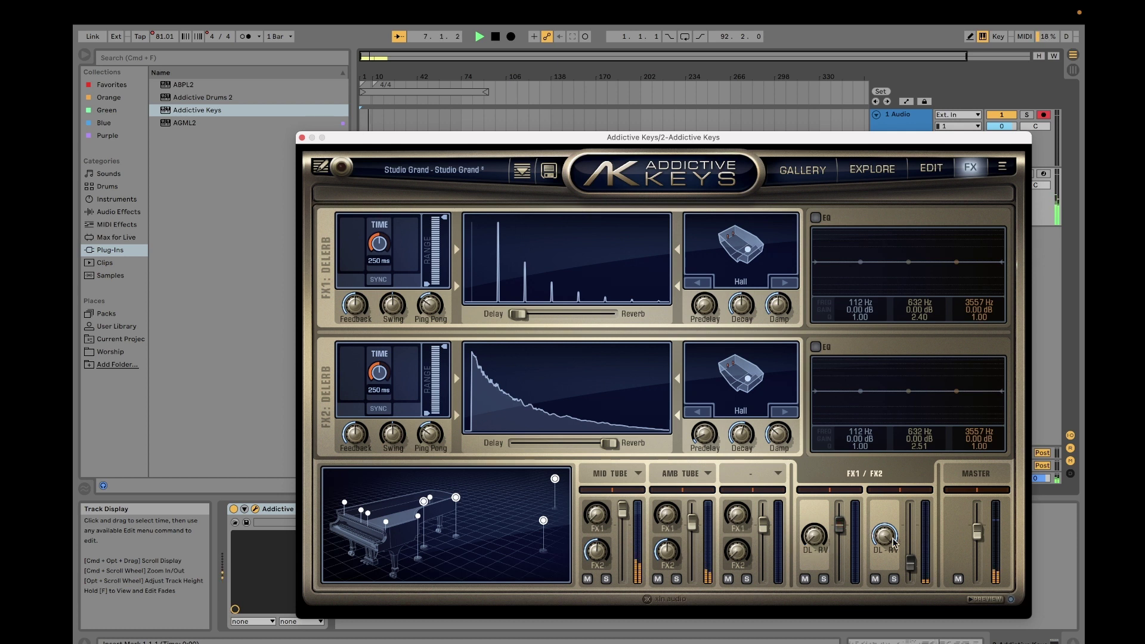
{"action": "mouse_move", "coordinate": [979, 532]}
{"action": "left_mouse_down"}
{"action": "mouse_move", "coordinate": [978, 519]}
{"action": "mouse_move", "coordinate": [980, 532]}
{"action": "left_mouse_up"}
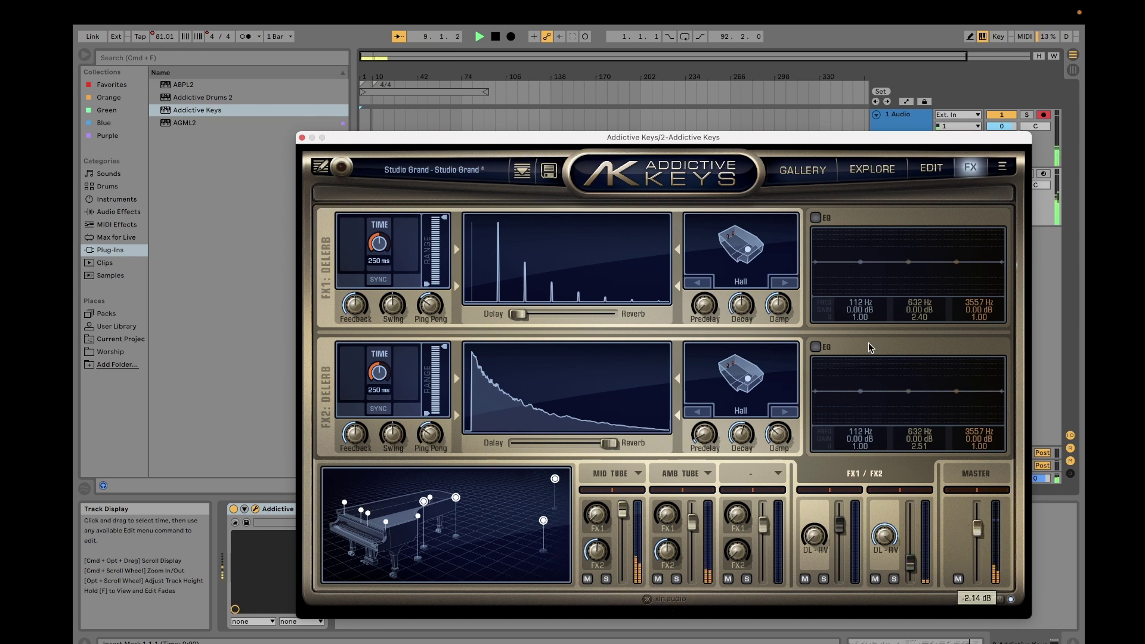
Enable both FX equalizers and boost FX2's by 2.72 dB at 844 Hz and 8.34 dB at 5619 Hz, ending with playback stopped.
{"action": "left_click", "coordinate": [817, 219]}
{"action": "left_click", "coordinate": [816, 347]}
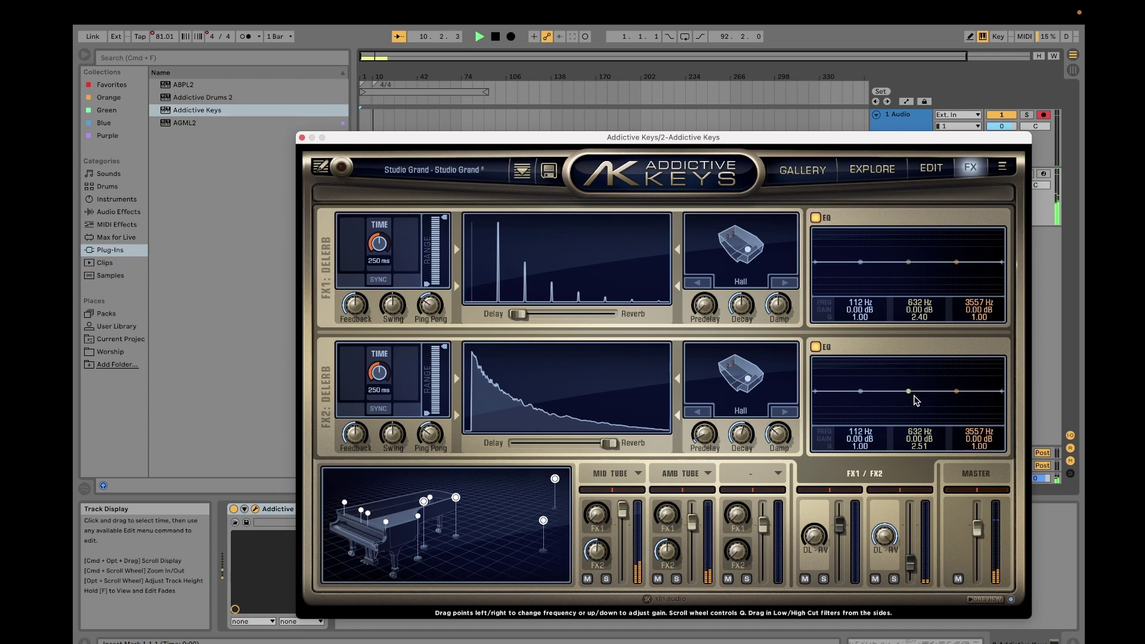
{"action": "left_click_drag", "start_coordinate": [909, 392], "coordinate": [969, 373]}
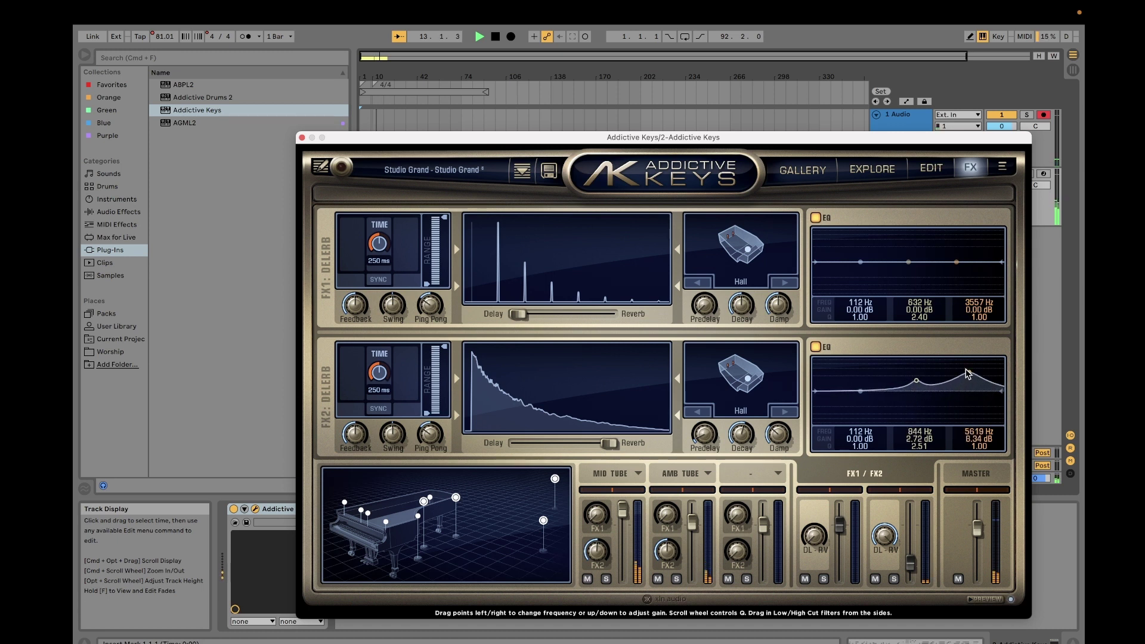
{"action": "key", "text": "space"}
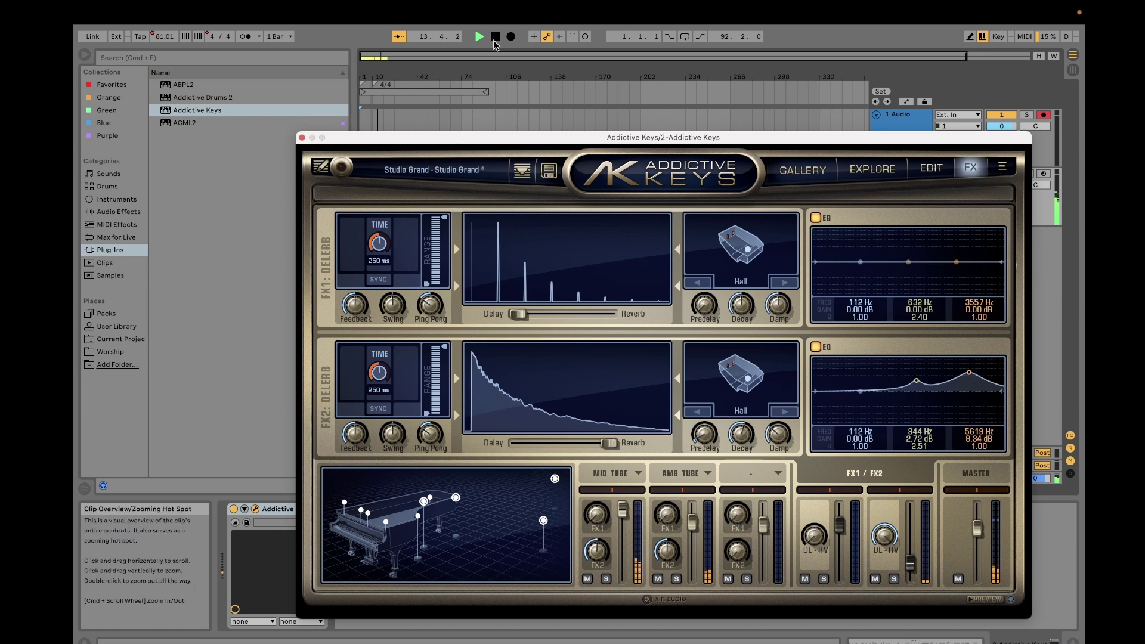
Close the Addictive Keys window and delete both memo clips from the 2 Addictive track, leaving the insert marker at the start.
{"action": "left_click", "coordinate": [302, 143]}
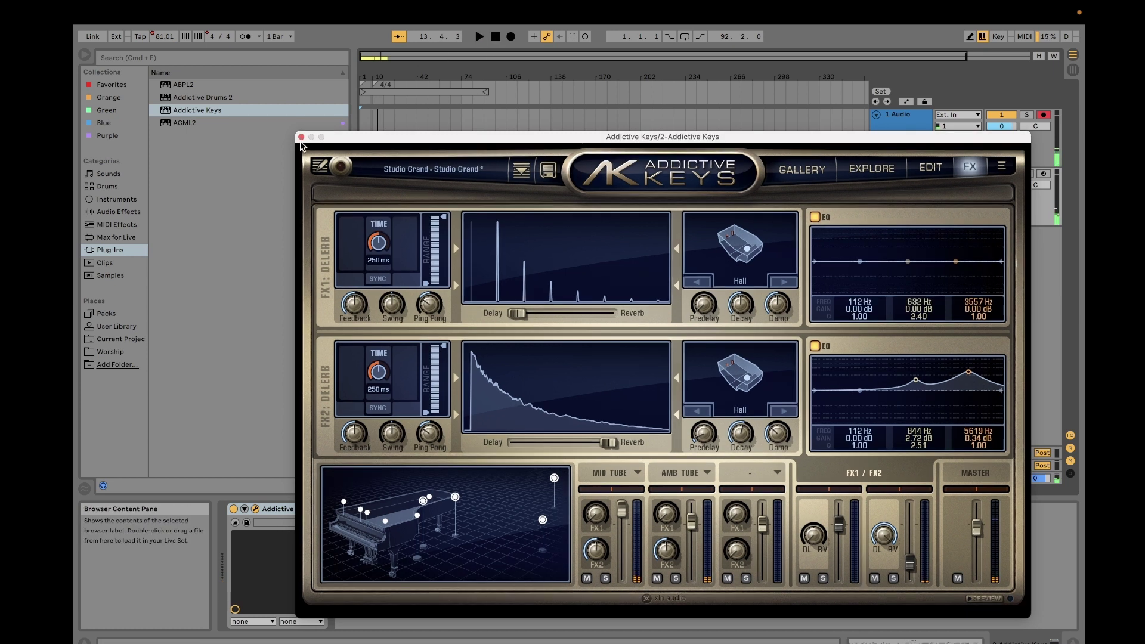
{"action": "left_click", "coordinate": [301, 137]}
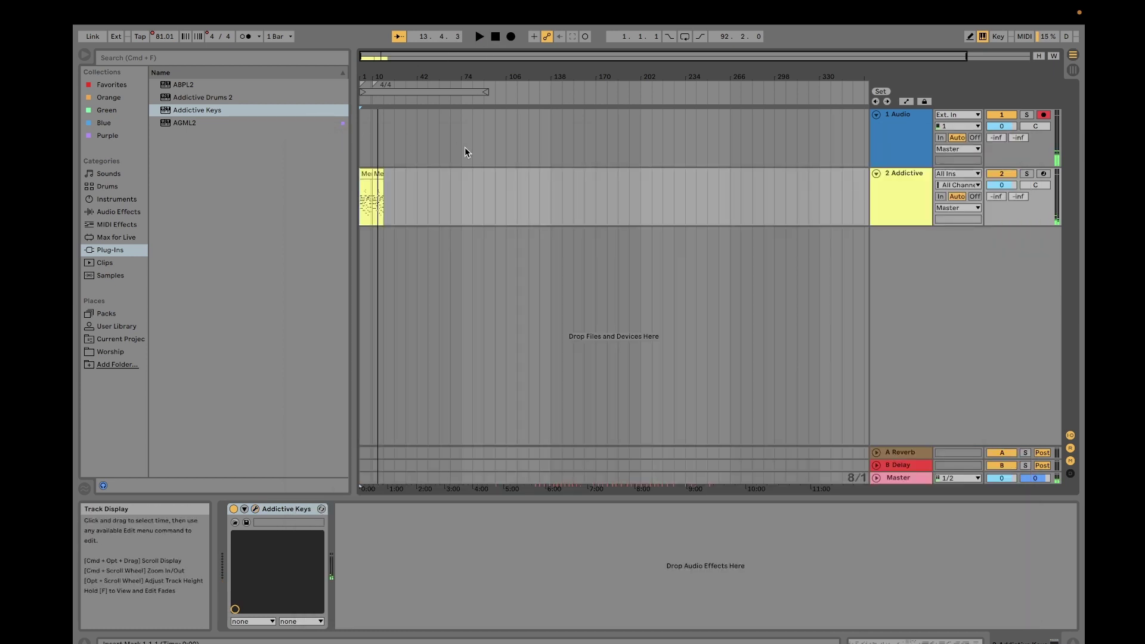
{"action": "left_click", "coordinate": [406, 204]}
{"action": "left_click_drag", "start_coordinate": [407, 203], "coordinate": [350, 211]}
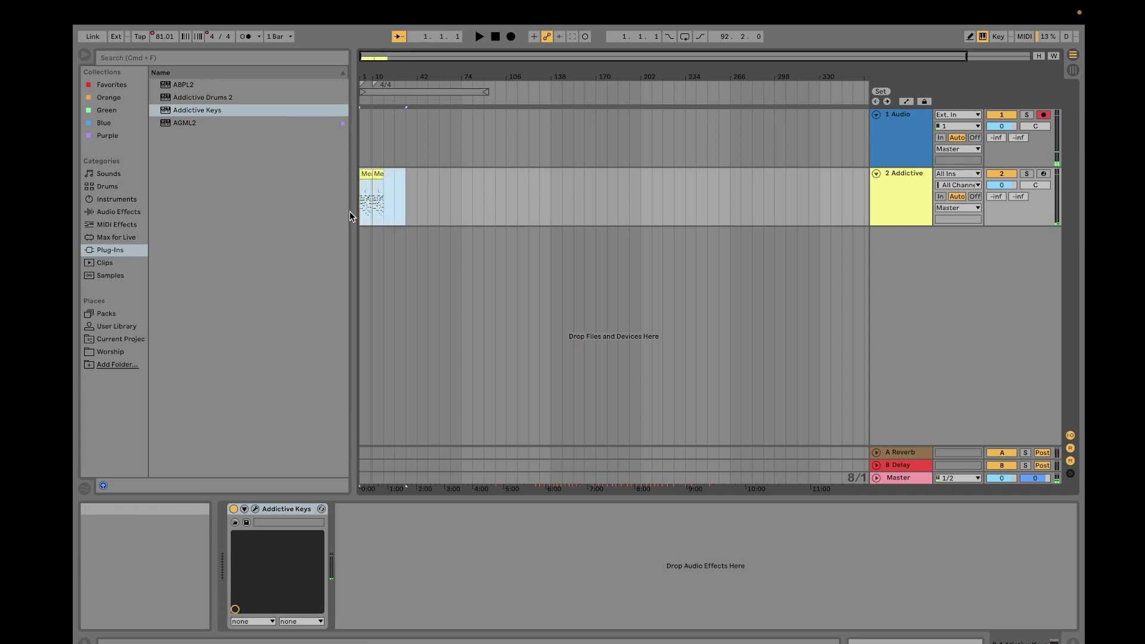
{"action": "key", "text": "Delete"}
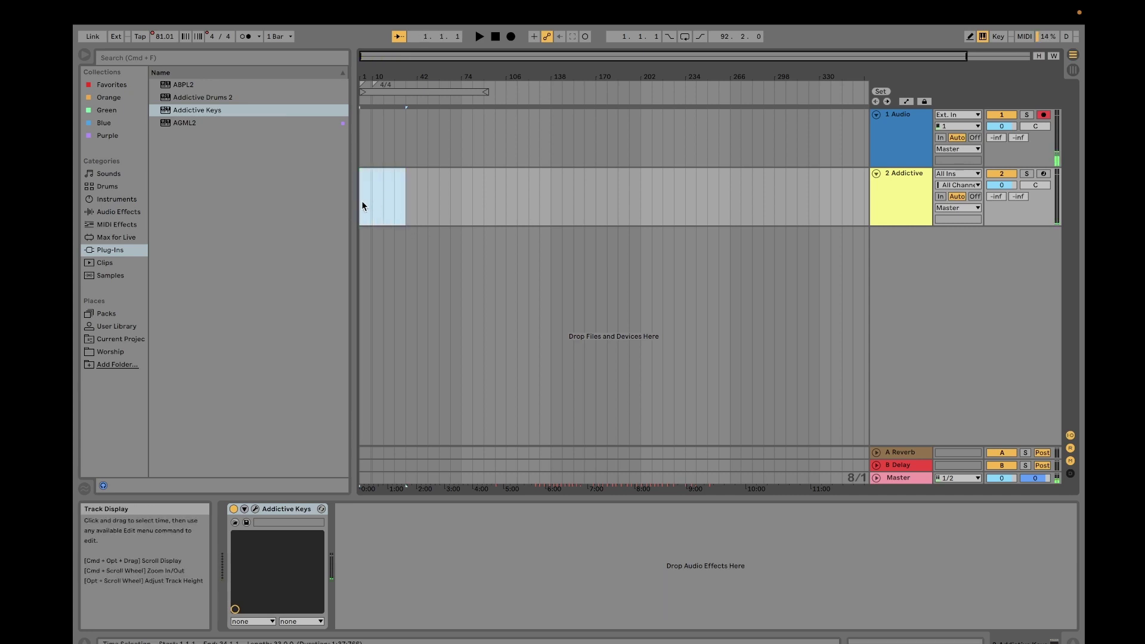
{"action": "left_click", "coordinate": [361, 201]}
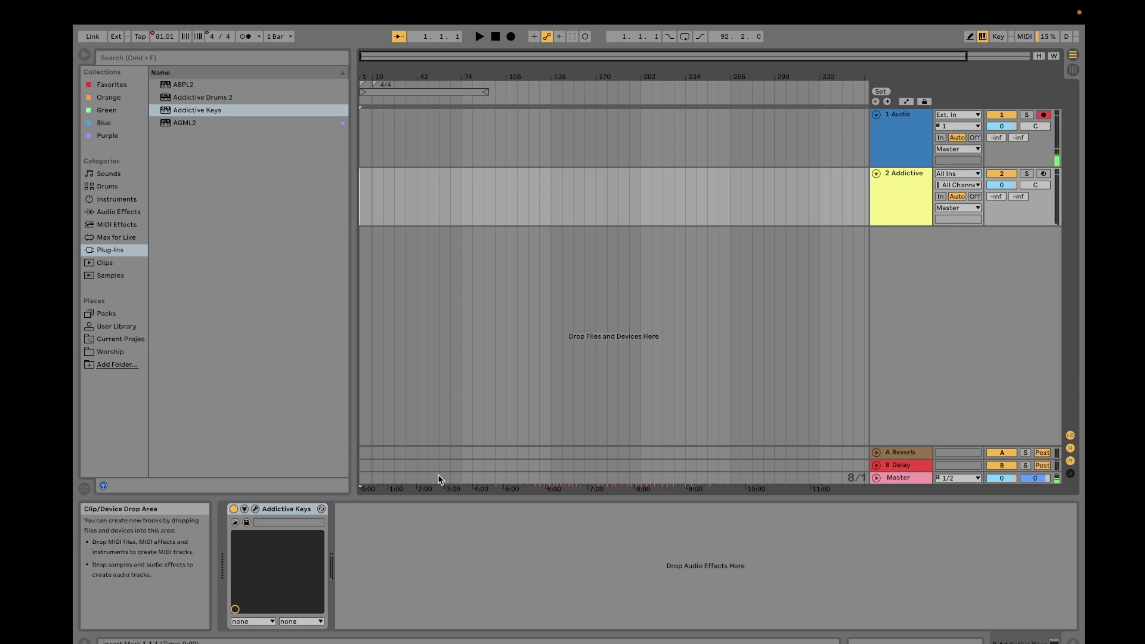
Arm the 2 Addictive track and record a new MIDI take of about ten bars from the start of the arrangement.
{"action": "left_click", "coordinate": [257, 511]}
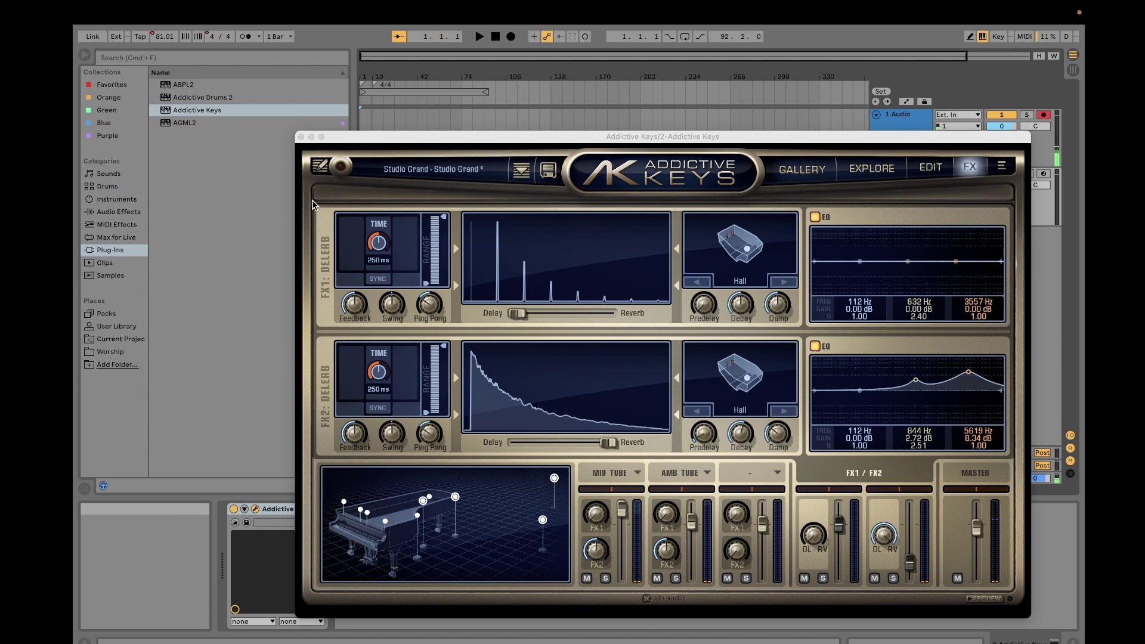
{"action": "left_click", "coordinate": [301, 138]}
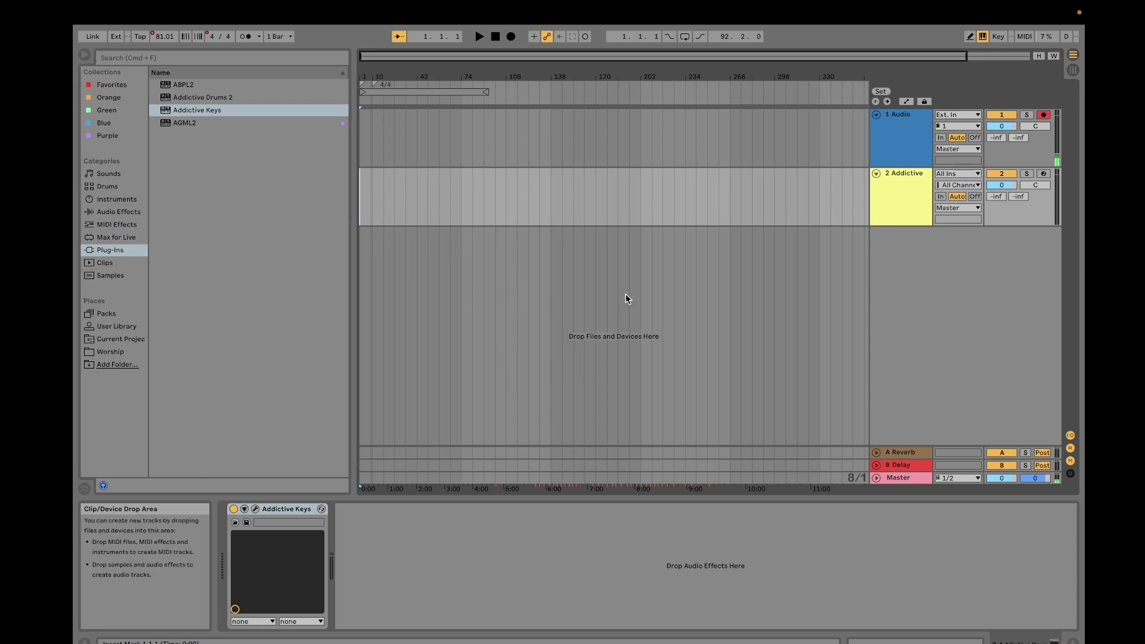
{"action": "left_click", "coordinate": [1044, 176]}
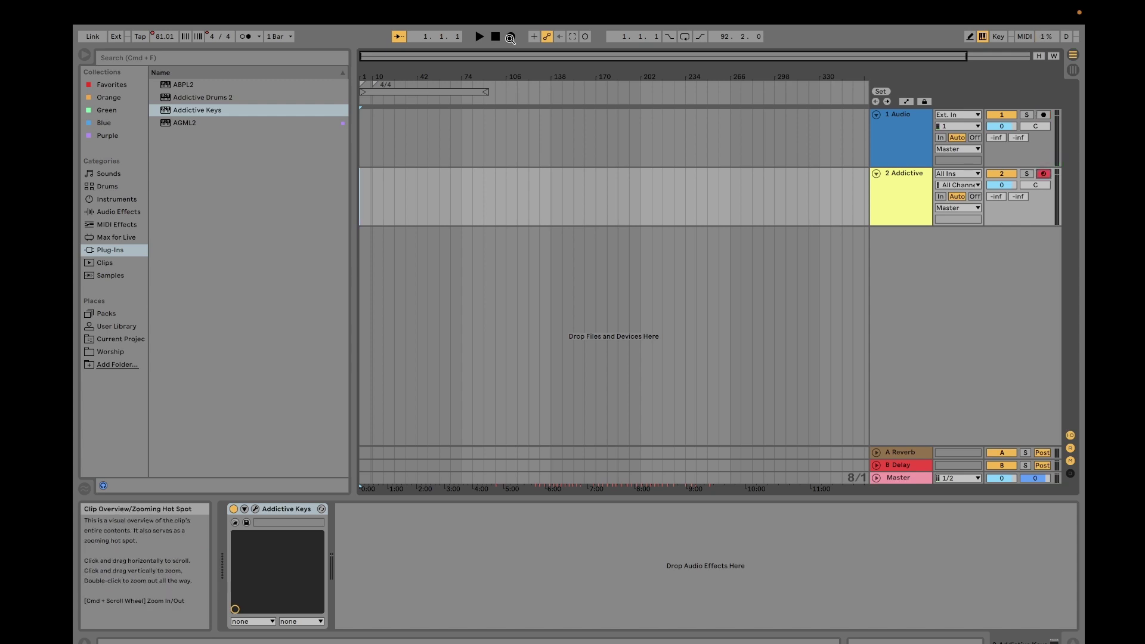
{"action": "left_click", "coordinate": [510, 37]}
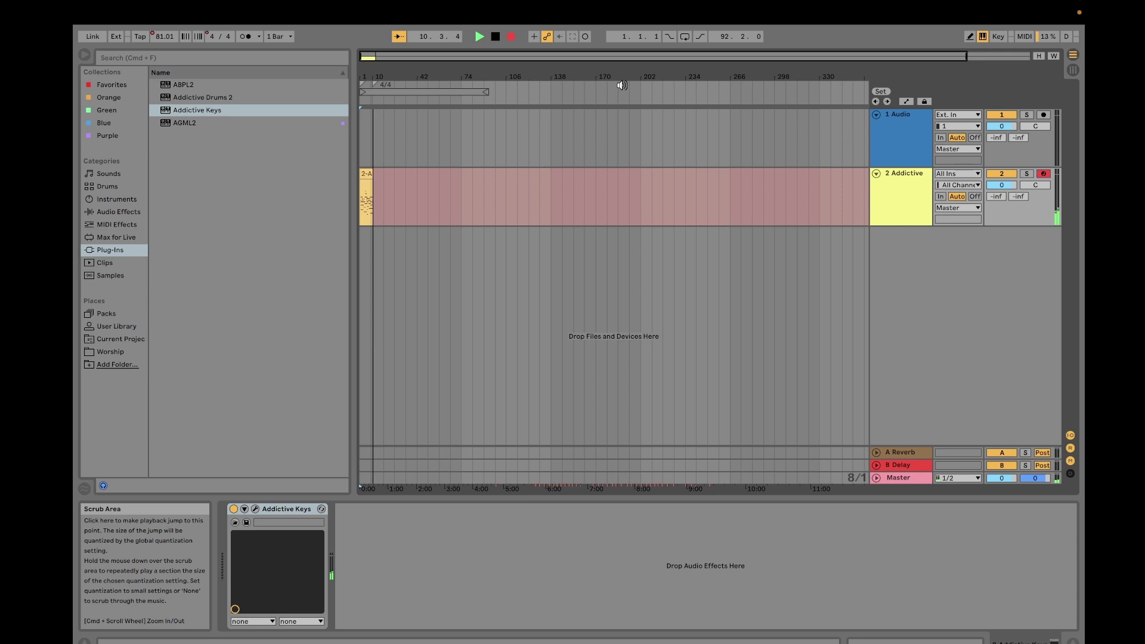
{"action": "left_click", "coordinate": [496, 37]}
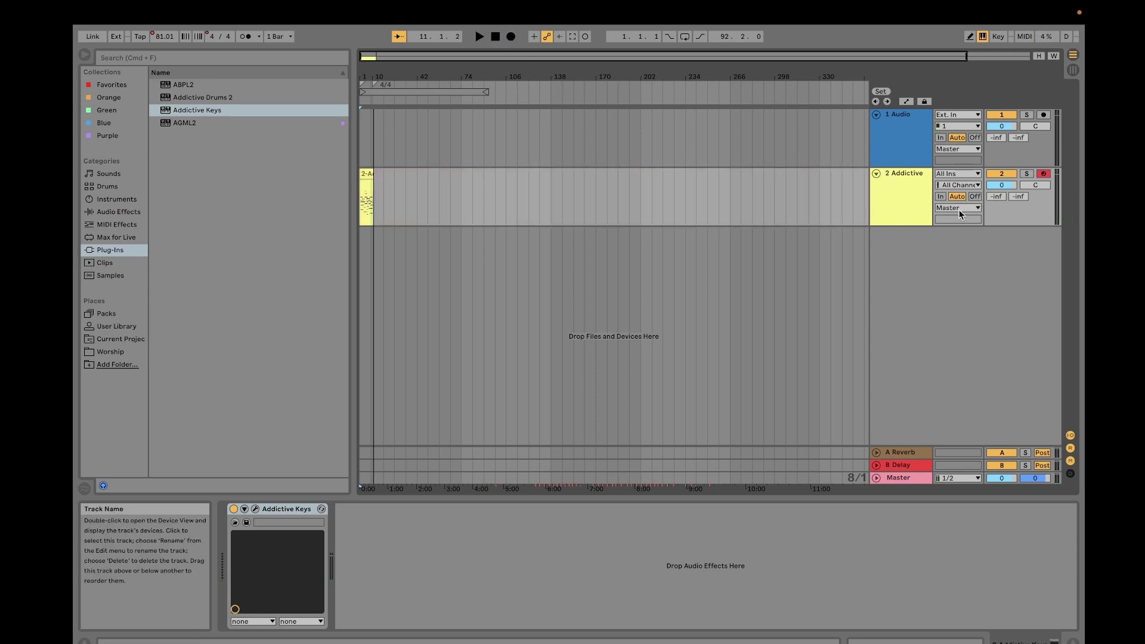
Arm the 1 Audio track, reopen Addictive Keys from the 2 Addictive track and play back the recorded take.
{"action": "left_click", "coordinate": [1043, 115]}
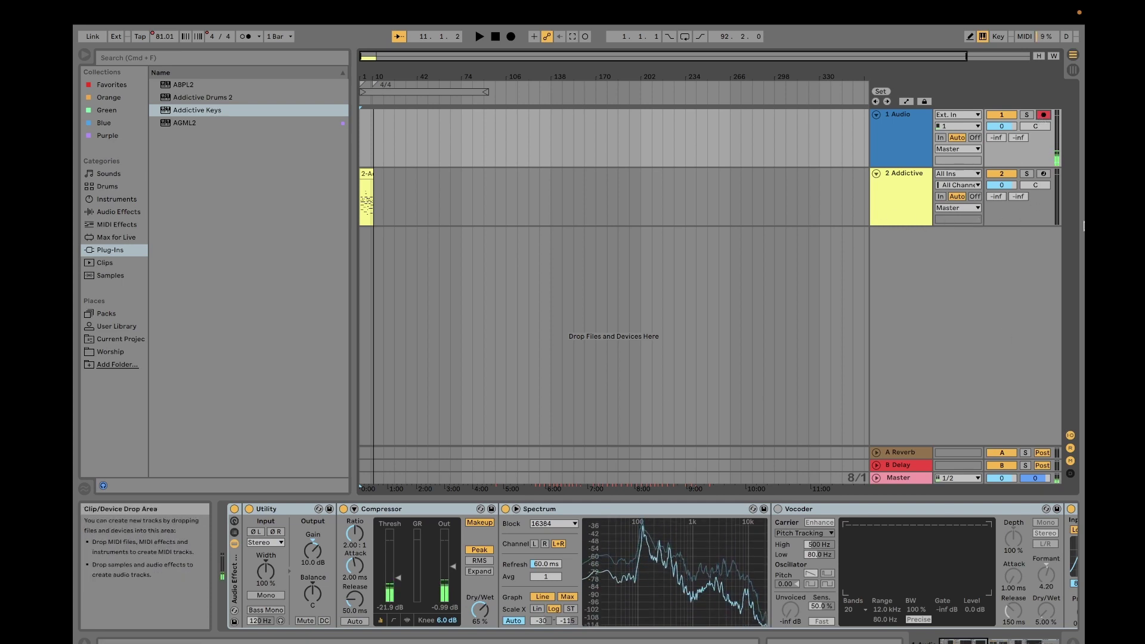
{"action": "left_click", "coordinate": [898, 211]}
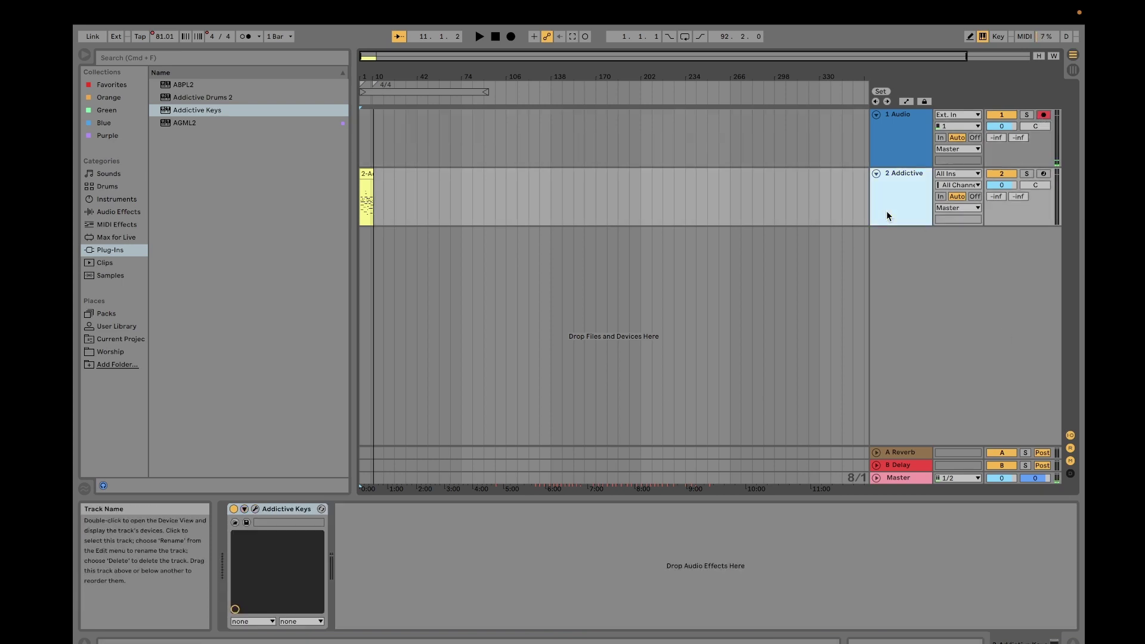
{"action": "left_click", "coordinate": [256, 509]}
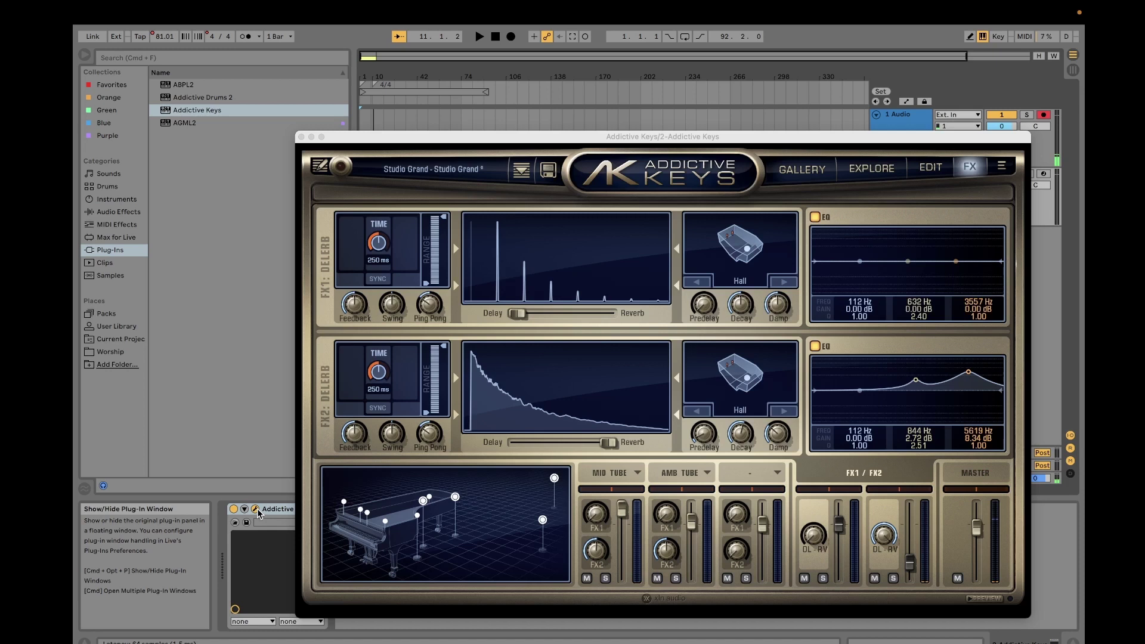
{"action": "left_click", "coordinate": [479, 37]}
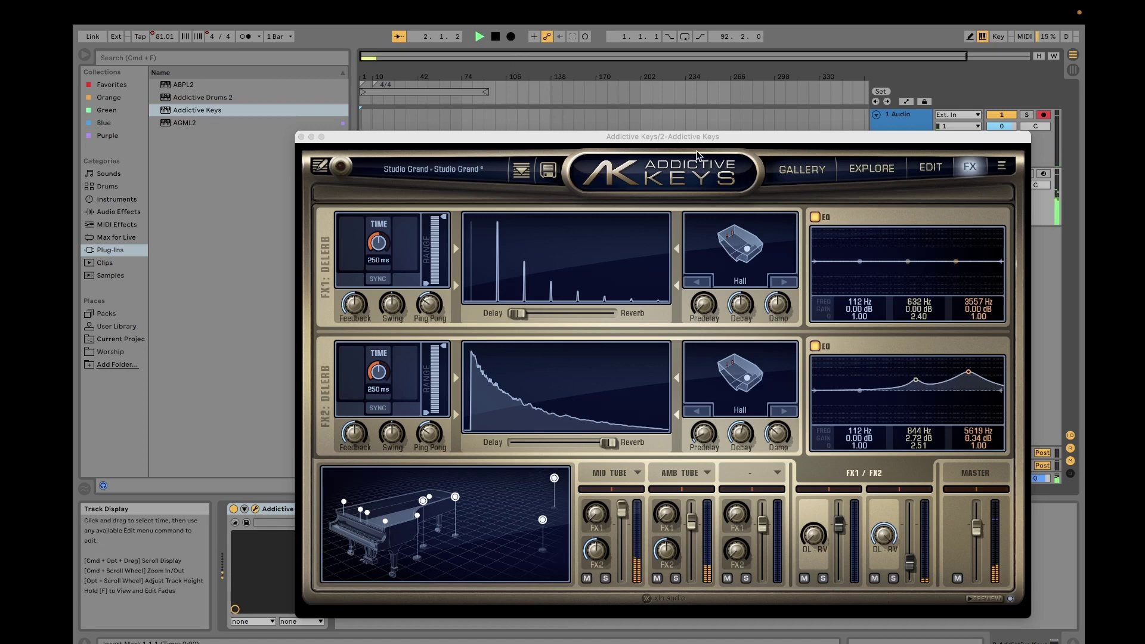
Review the Gallery, Explore and Edit pages of Addictive Keys during playback, finishing with playback stopped and the plug-in window closed.
{"action": "left_click", "coordinate": [793, 170]}
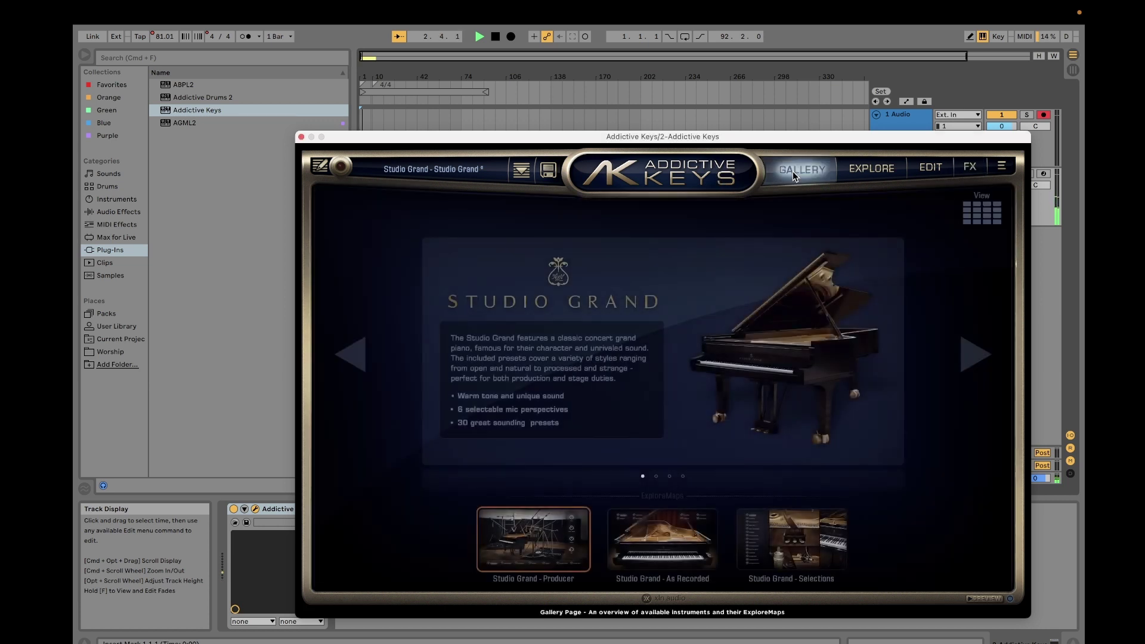
{"action": "left_click", "coordinate": [870, 170]}
{"action": "left_click", "coordinate": [924, 173]}
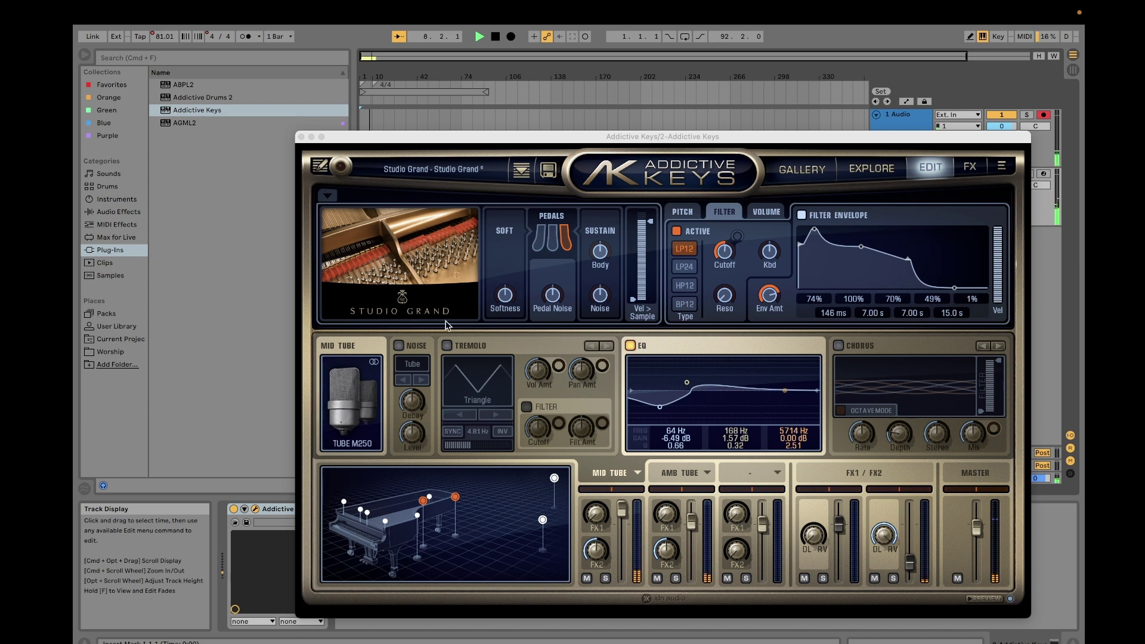
{"action": "left_click", "coordinate": [490, 36]}
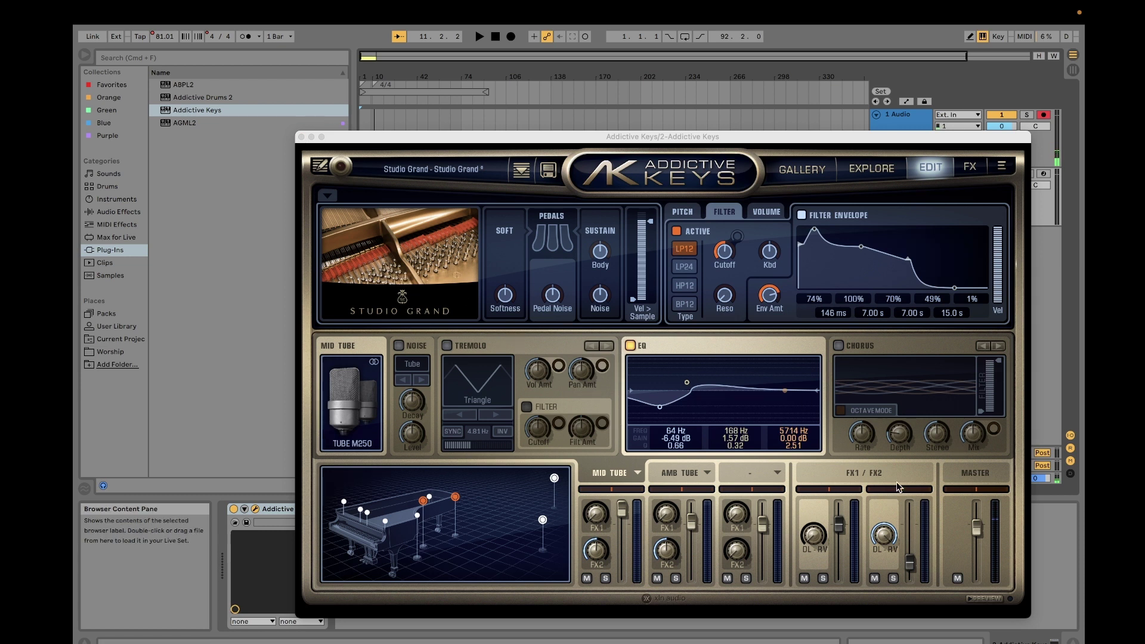
{"action": "left_click", "coordinate": [301, 137]}
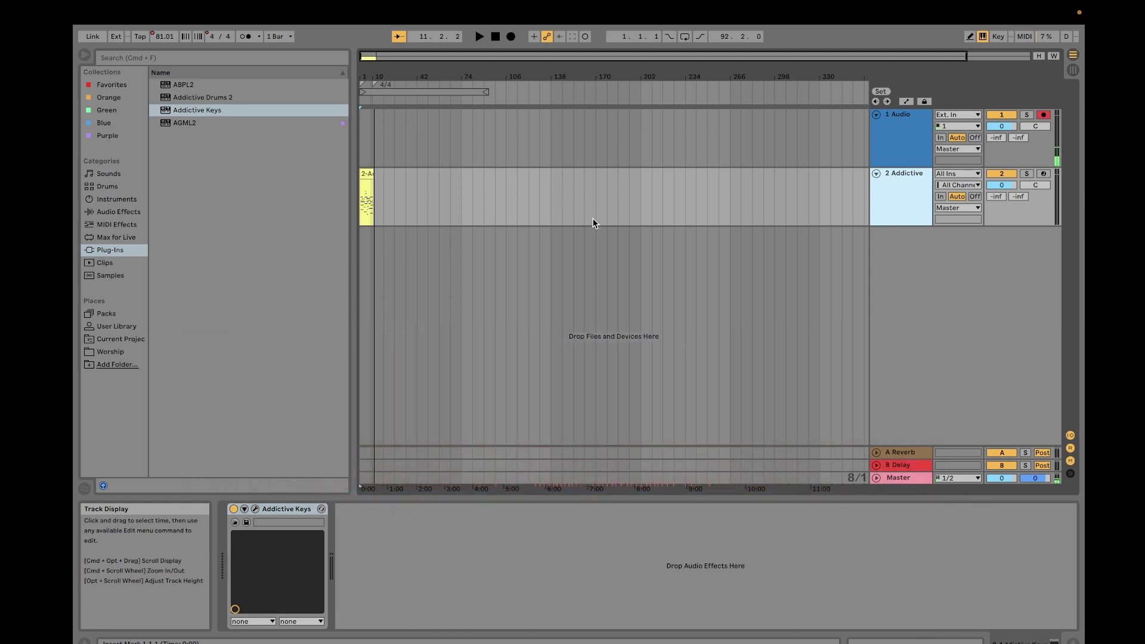
{"action": "mouse_move", "coordinate": [734, 631]}
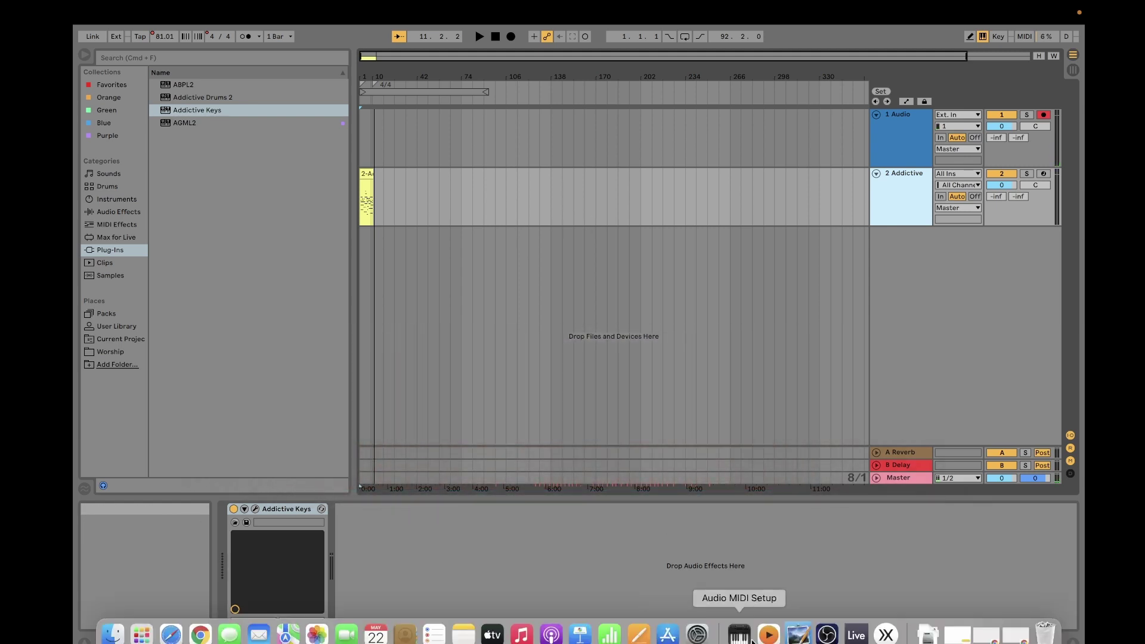